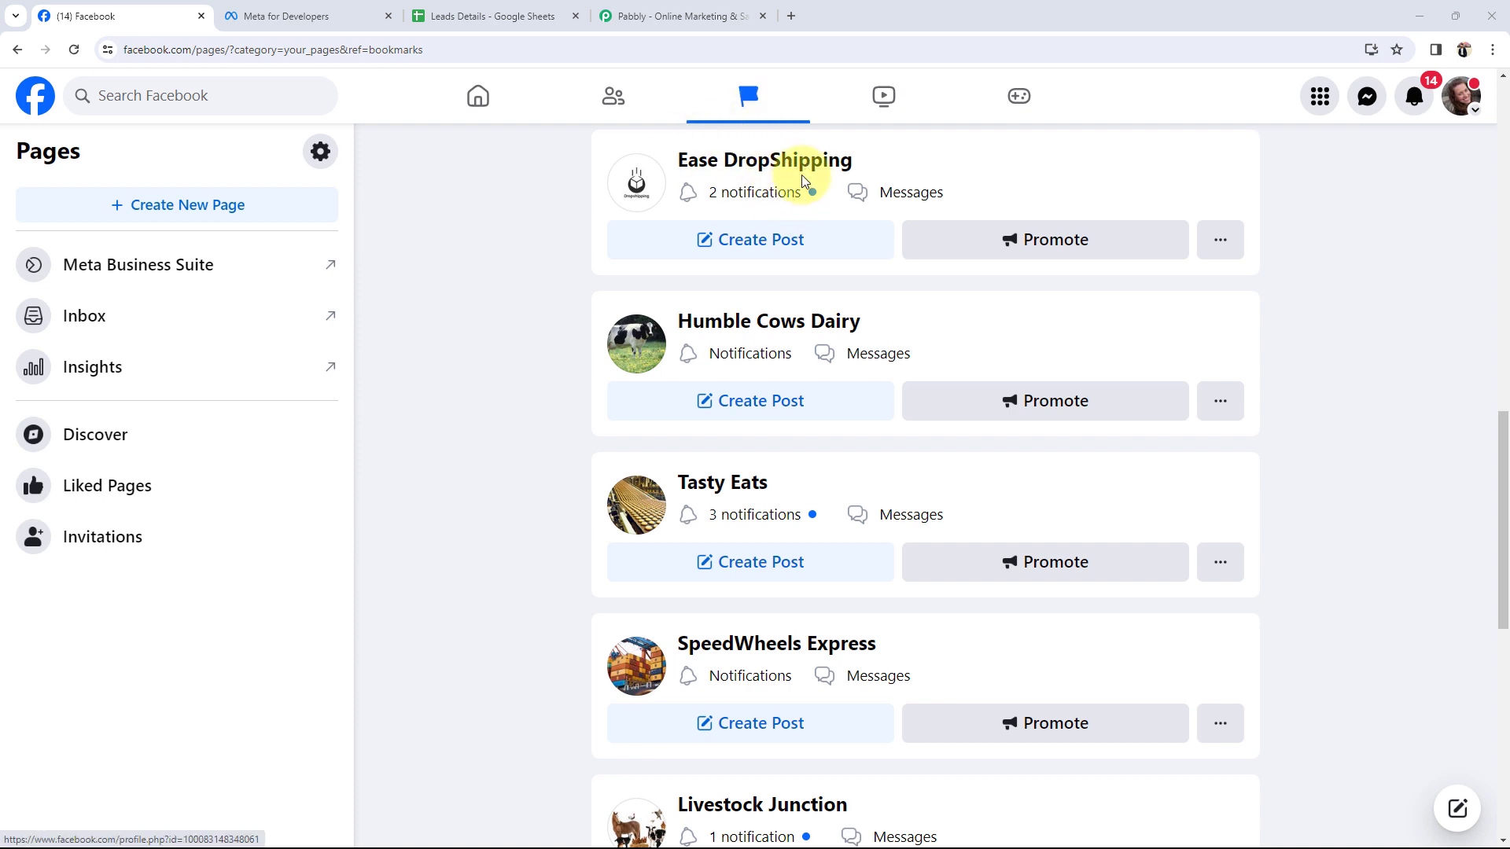
# Check that the Leads Details sheet's Full Name, Email and Contact Number columns are empty, then go to pabbly.com.
pyautogui.click(491, 15)
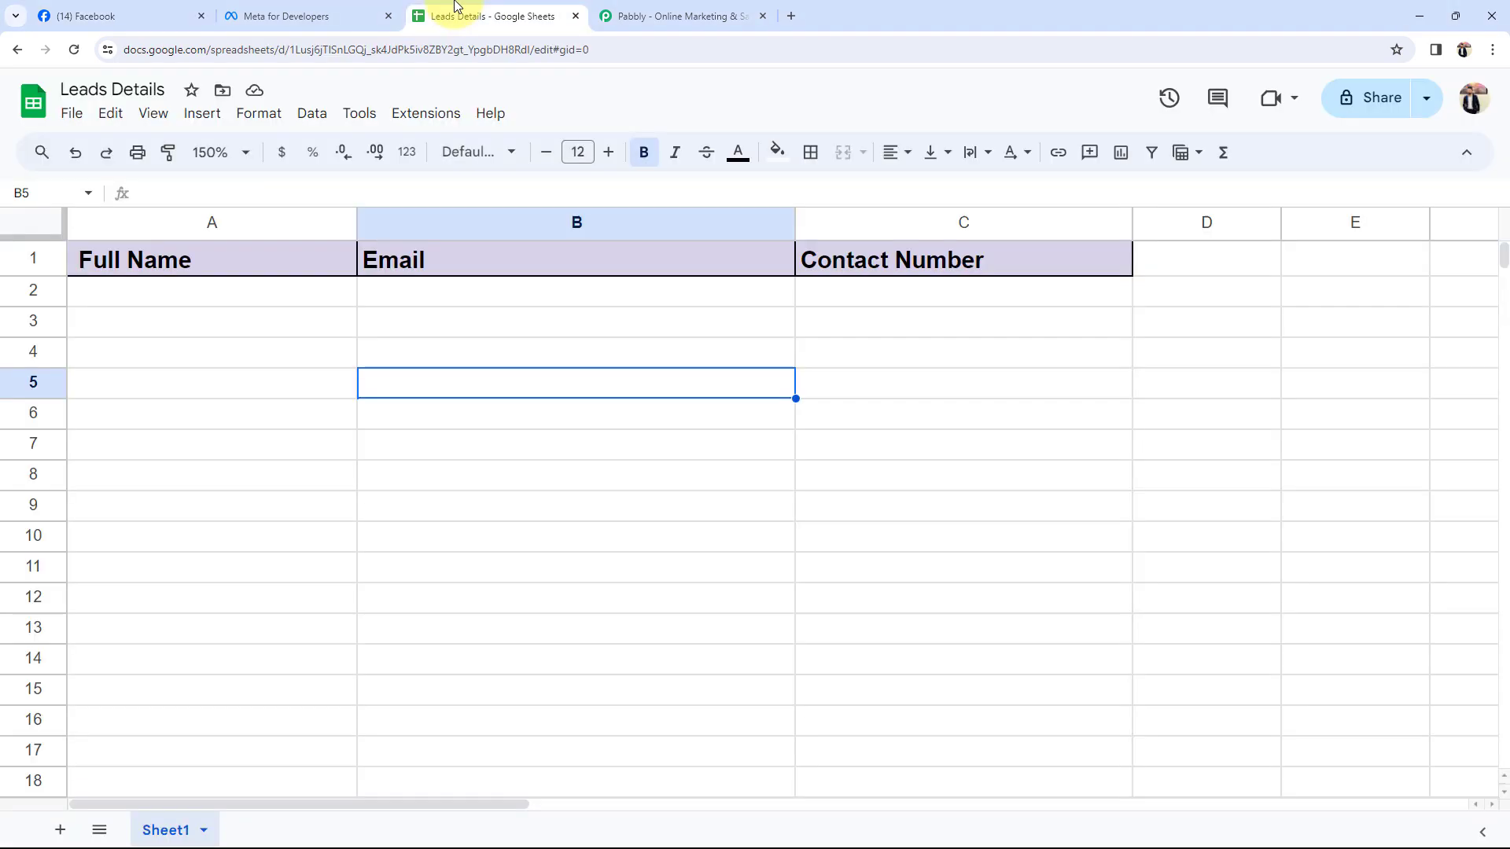
pyautogui.click(223, 317)
pyautogui.click(758, 375)
pyautogui.click(951, 379)
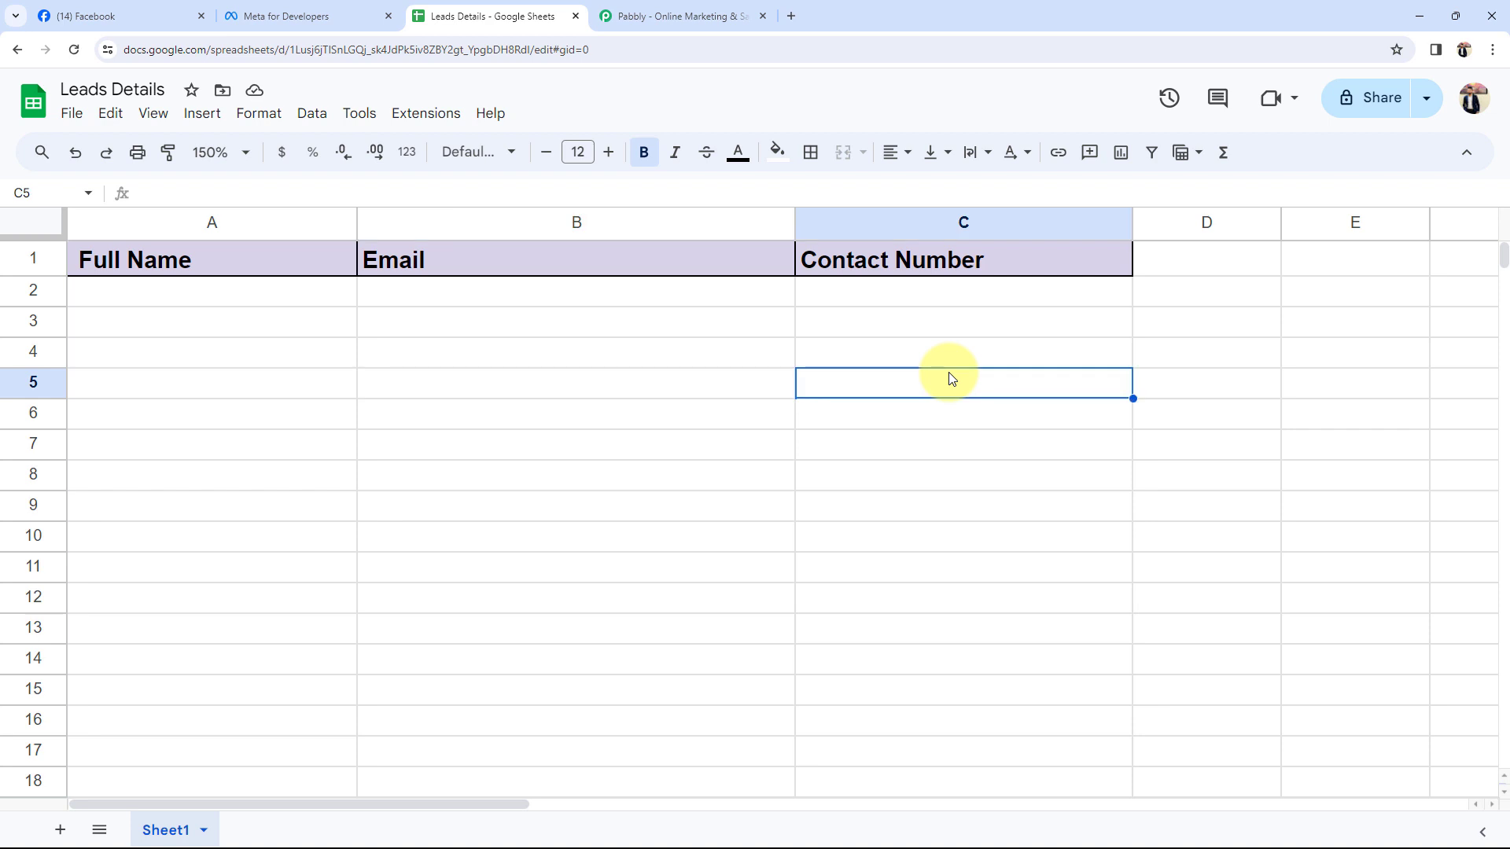
pyautogui.click(98, 14)
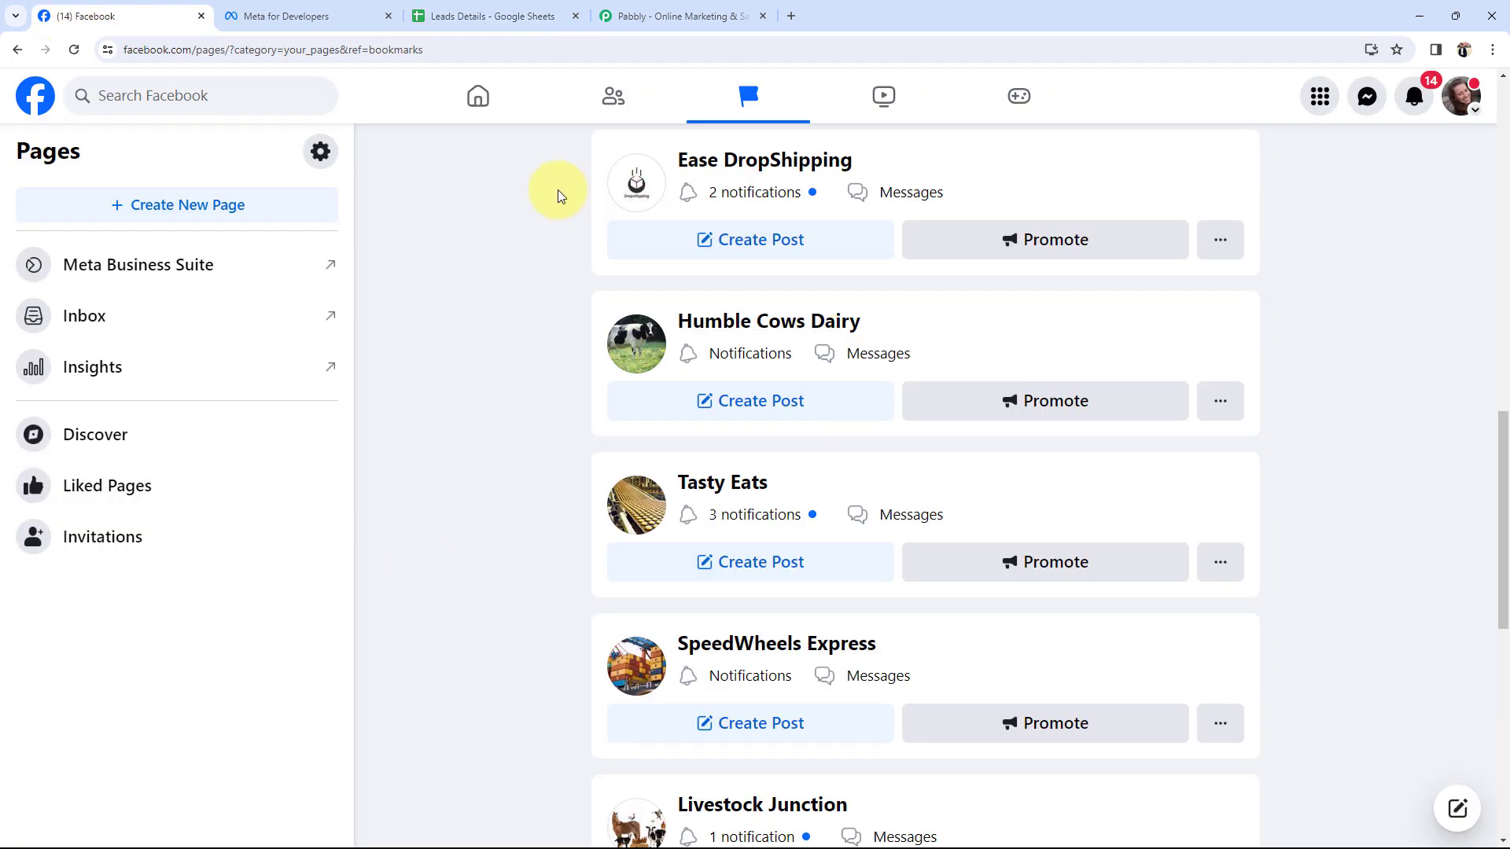
pyautogui.click(674, 15)
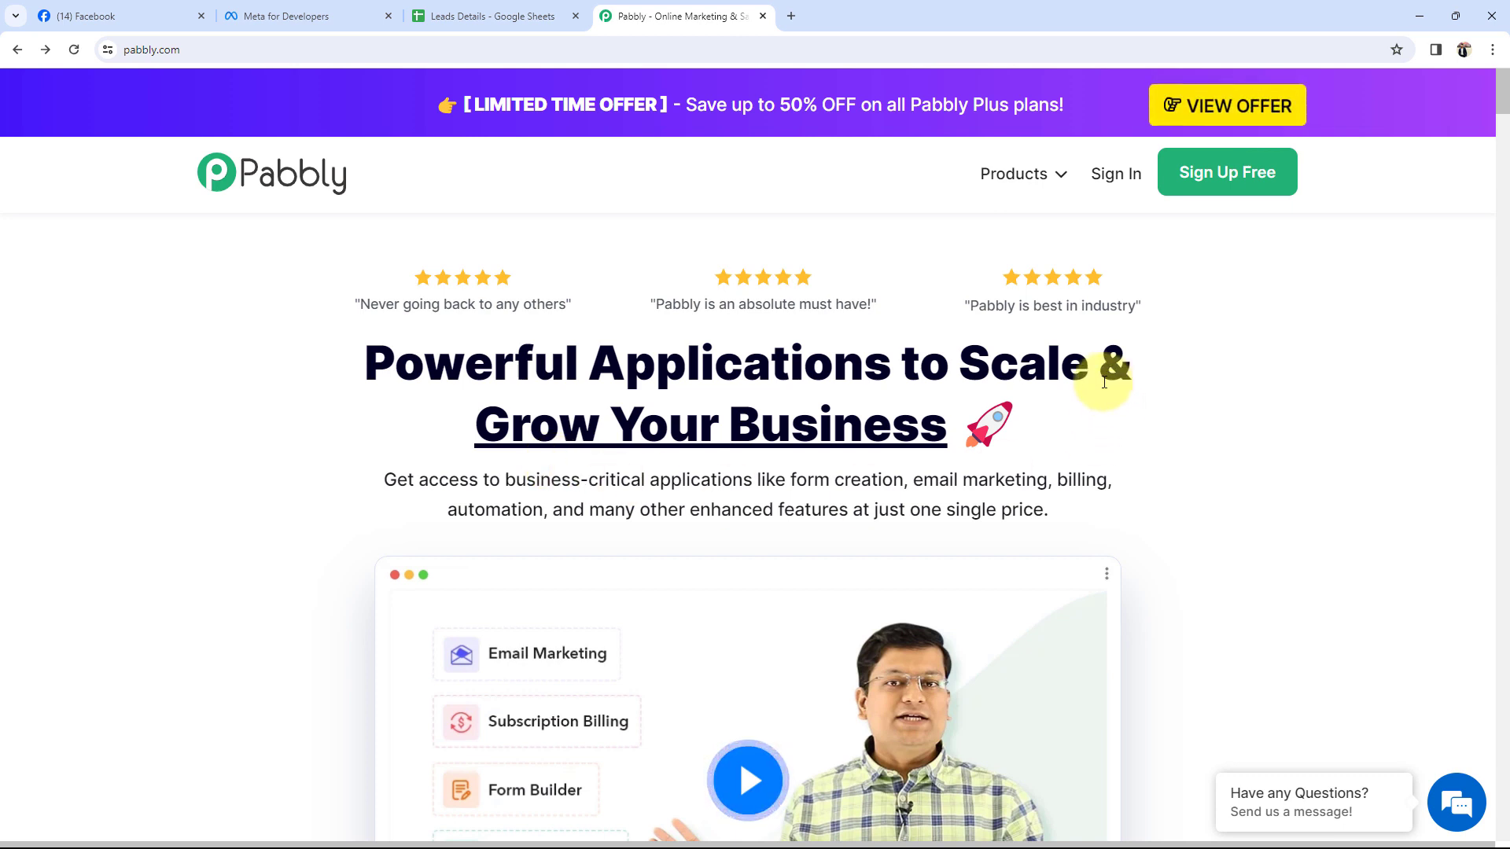
# Sign in on pabbly.com and launch Pabbly Connect from the All Apps page with Access Now.
pyautogui.click(1237, 179)
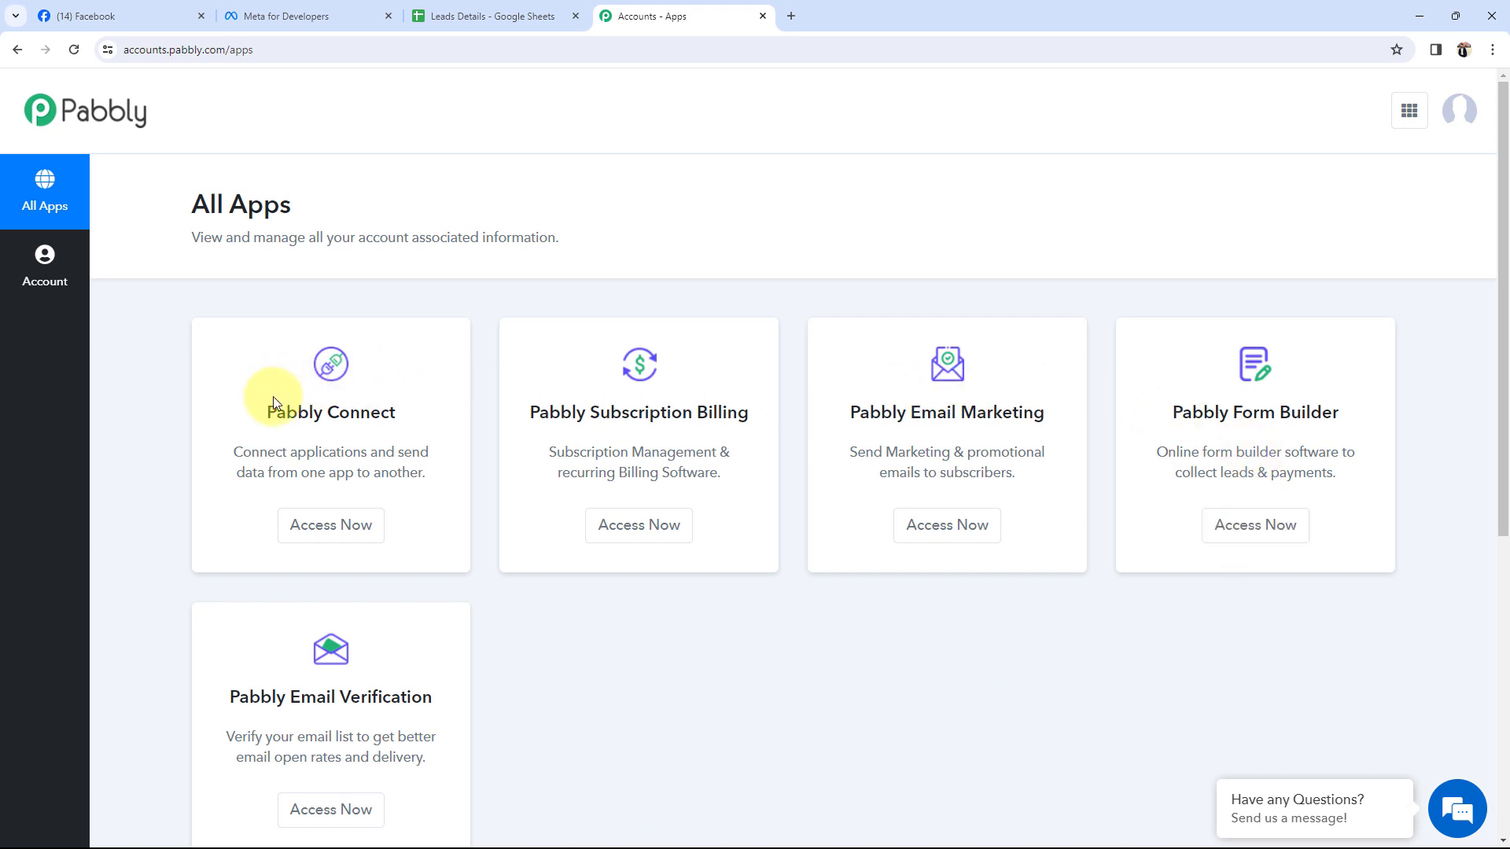
pyautogui.moveTo(381, 410); pyautogui.dragTo(277, 412)
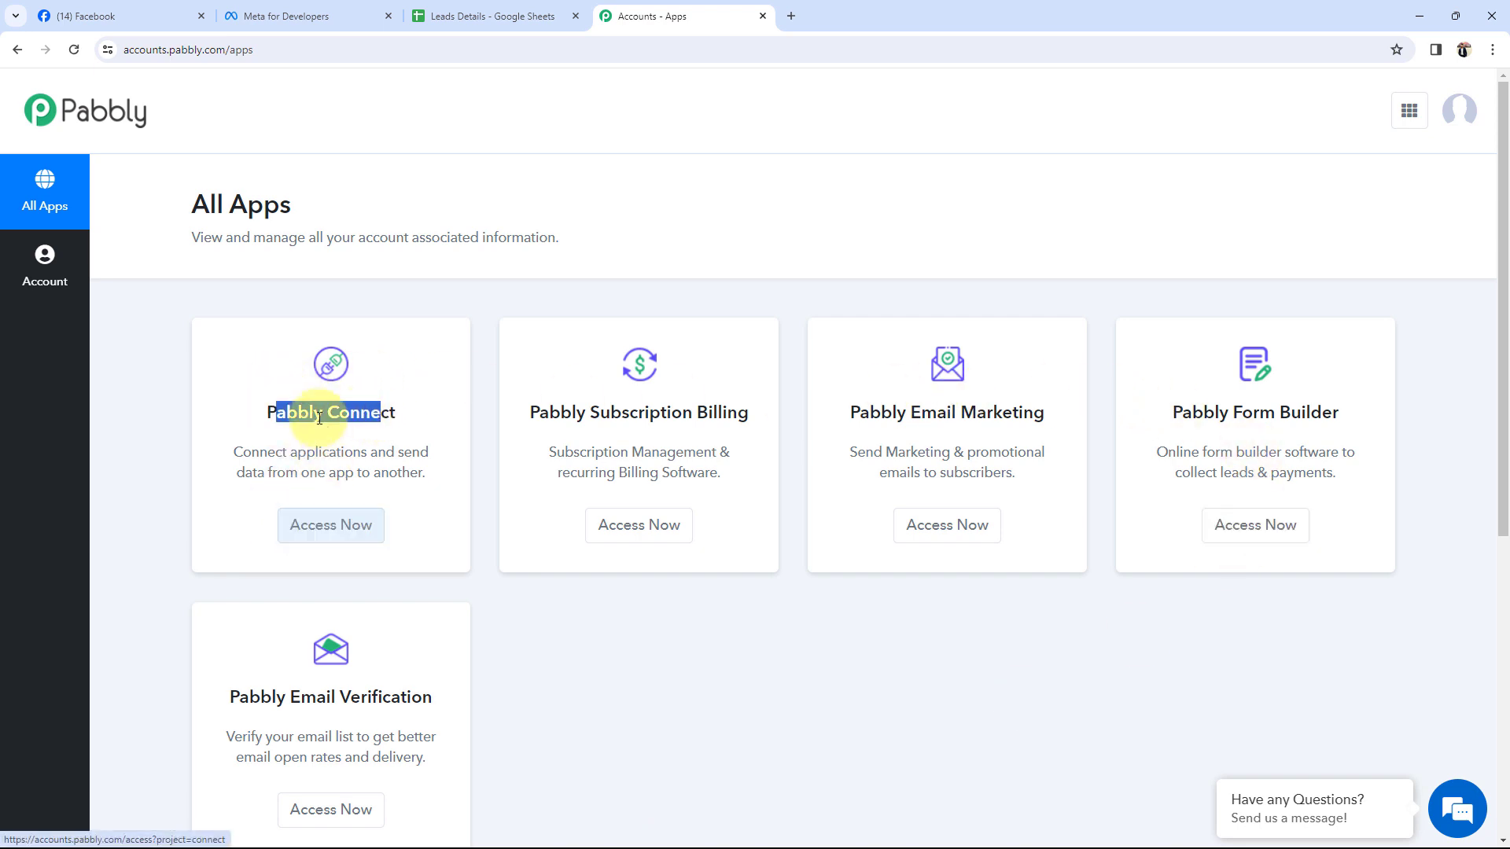
pyautogui.click(321, 523)
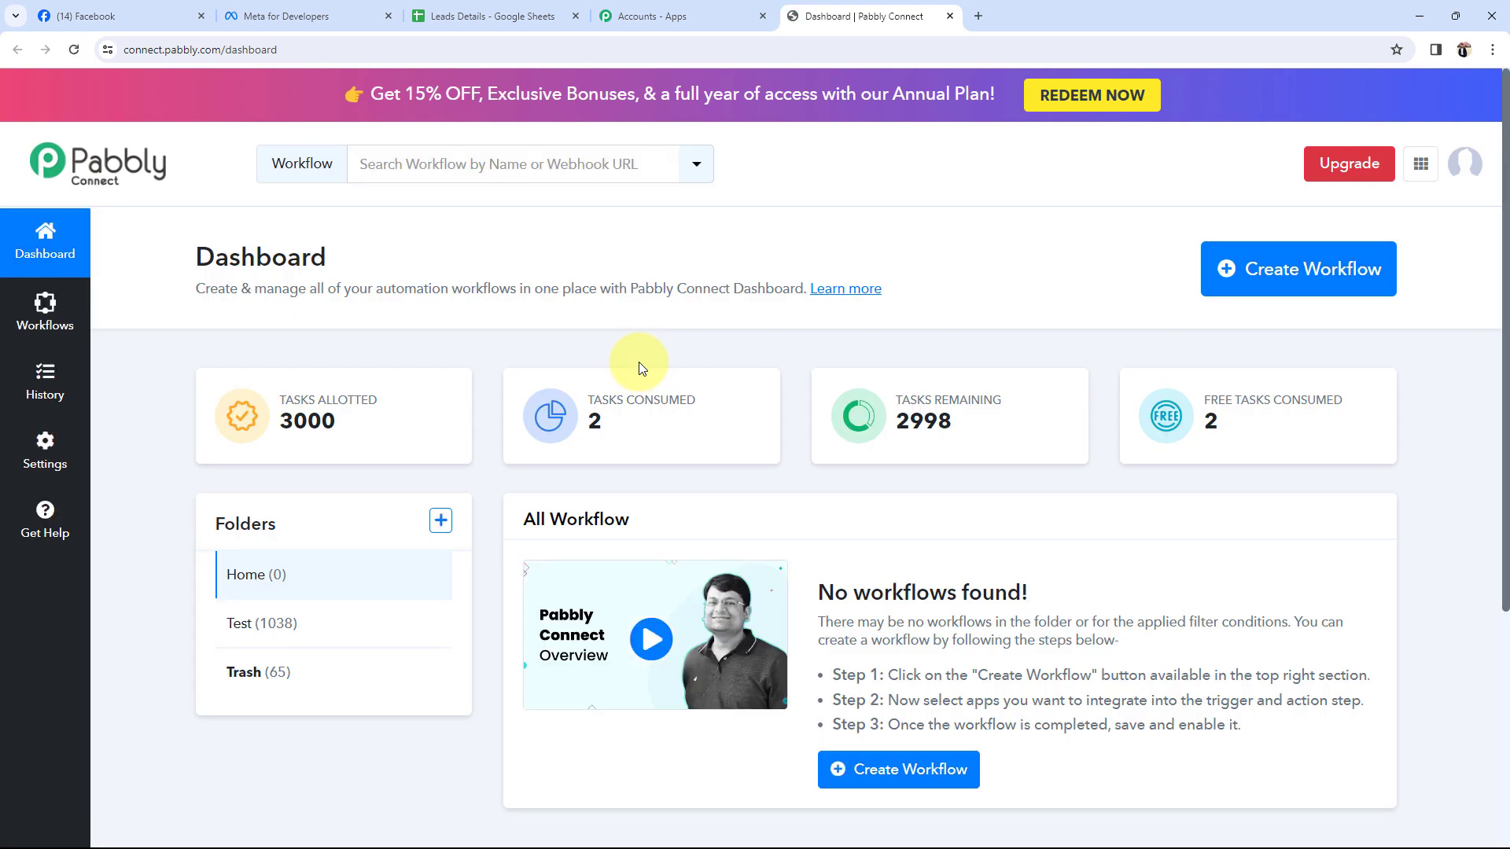
# Paste in the name 'Add Facebook Leads to Google Sheets for your Dropshipping Business', keep folder Home, and create the workflow.
pyautogui.moveTo(188, 255); pyautogui.dragTo(498, 255)
pyautogui.click(498, 255)
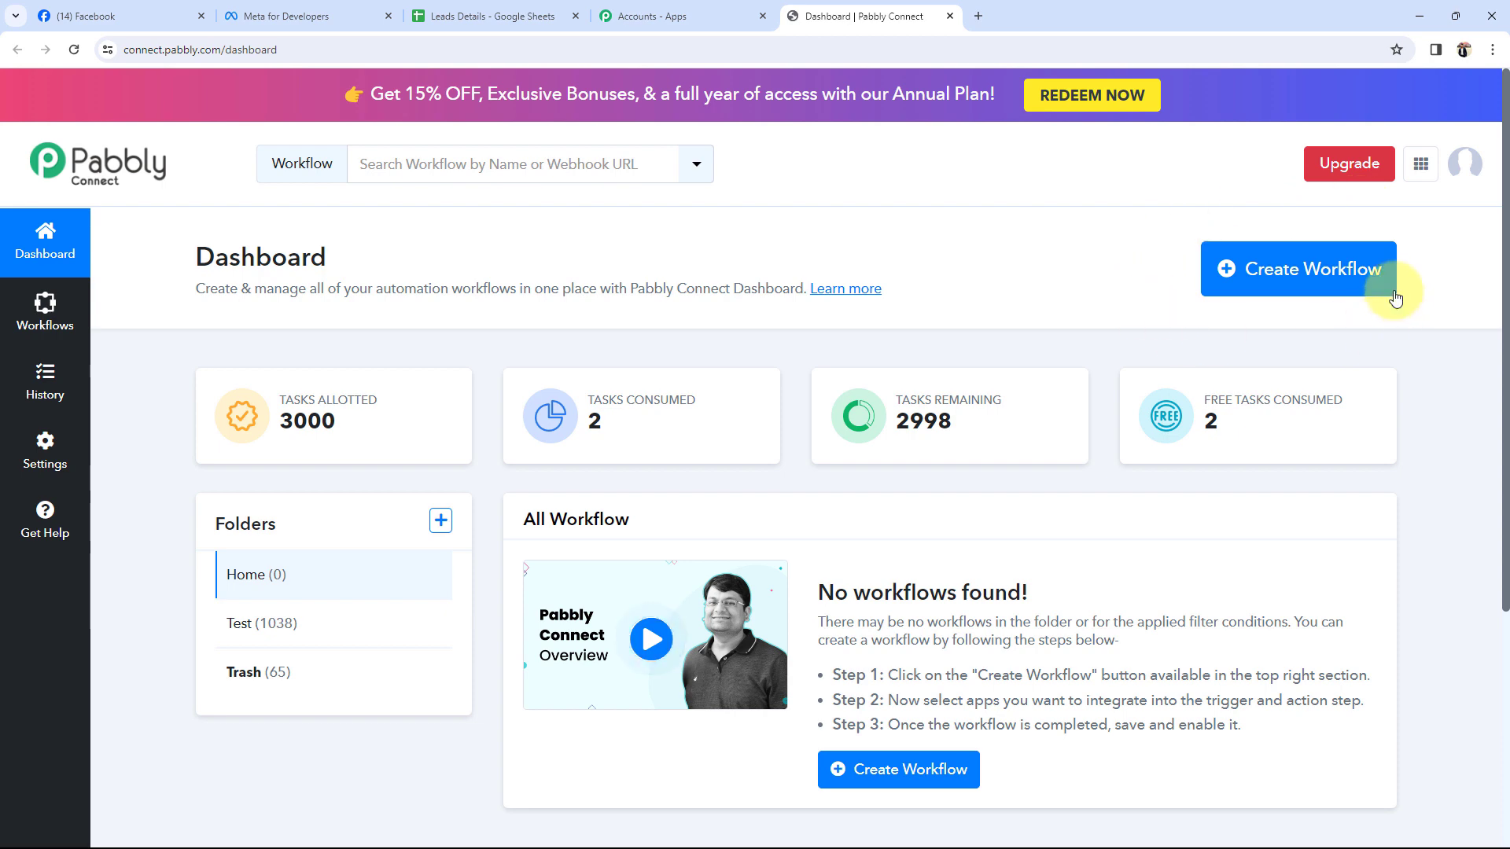
pyautogui.click(1286, 271)
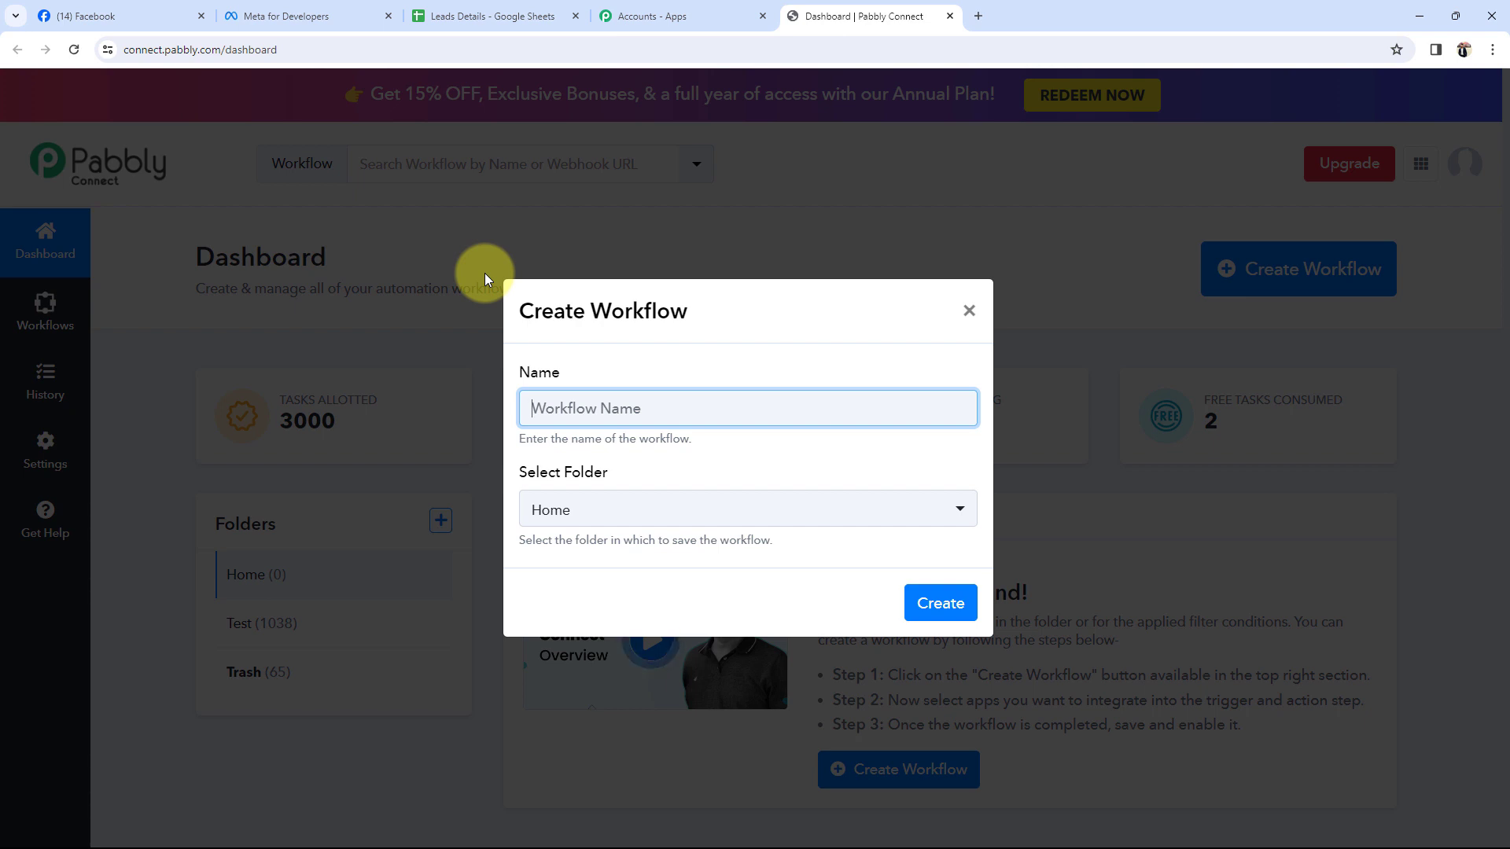
pyautogui.hotkey('ctrl', 'v')
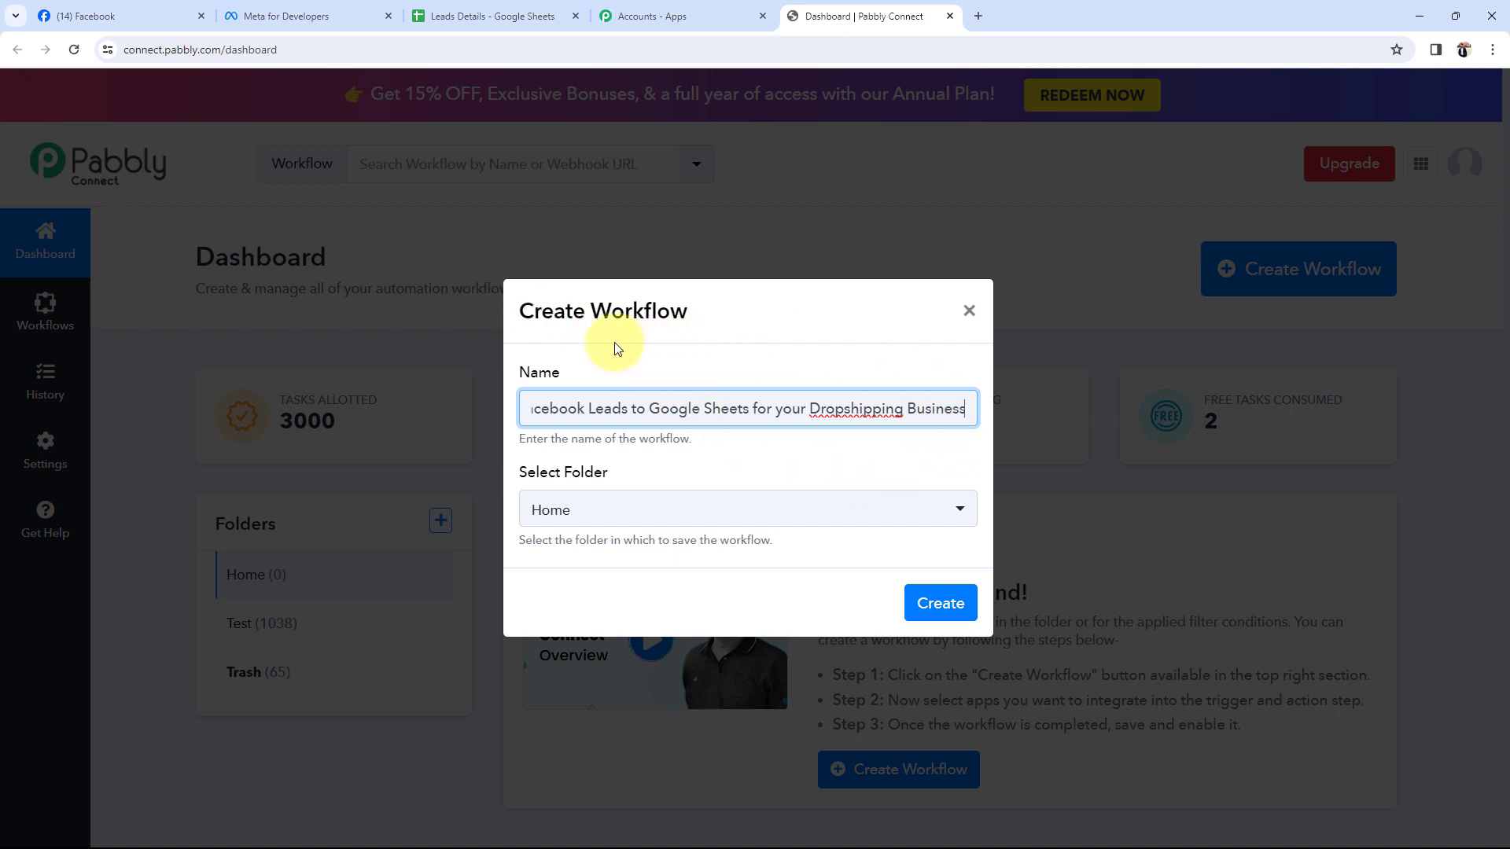
pyautogui.click(551, 511)
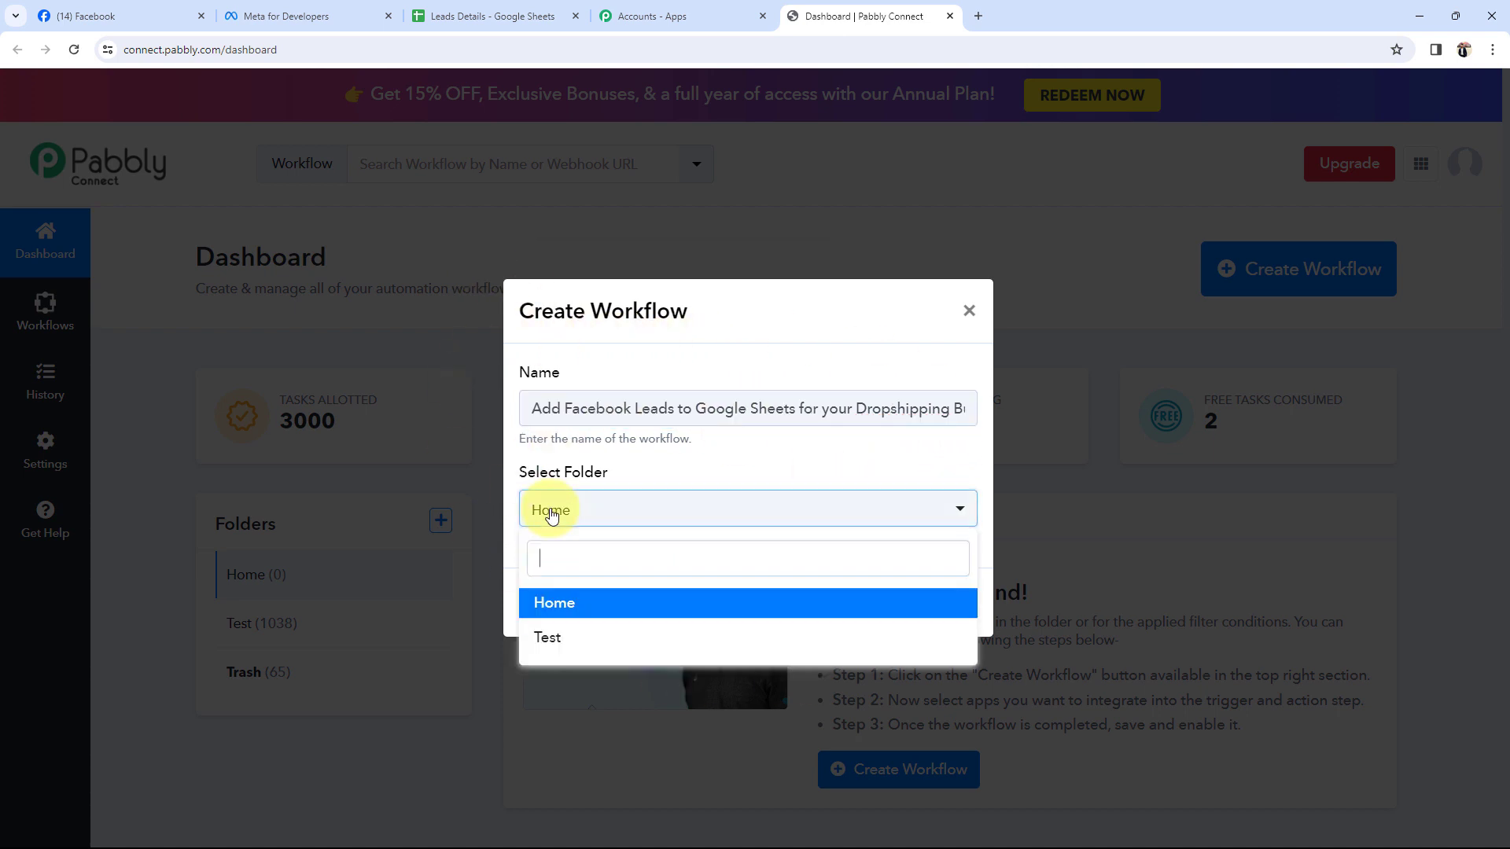
pyautogui.click(556, 603)
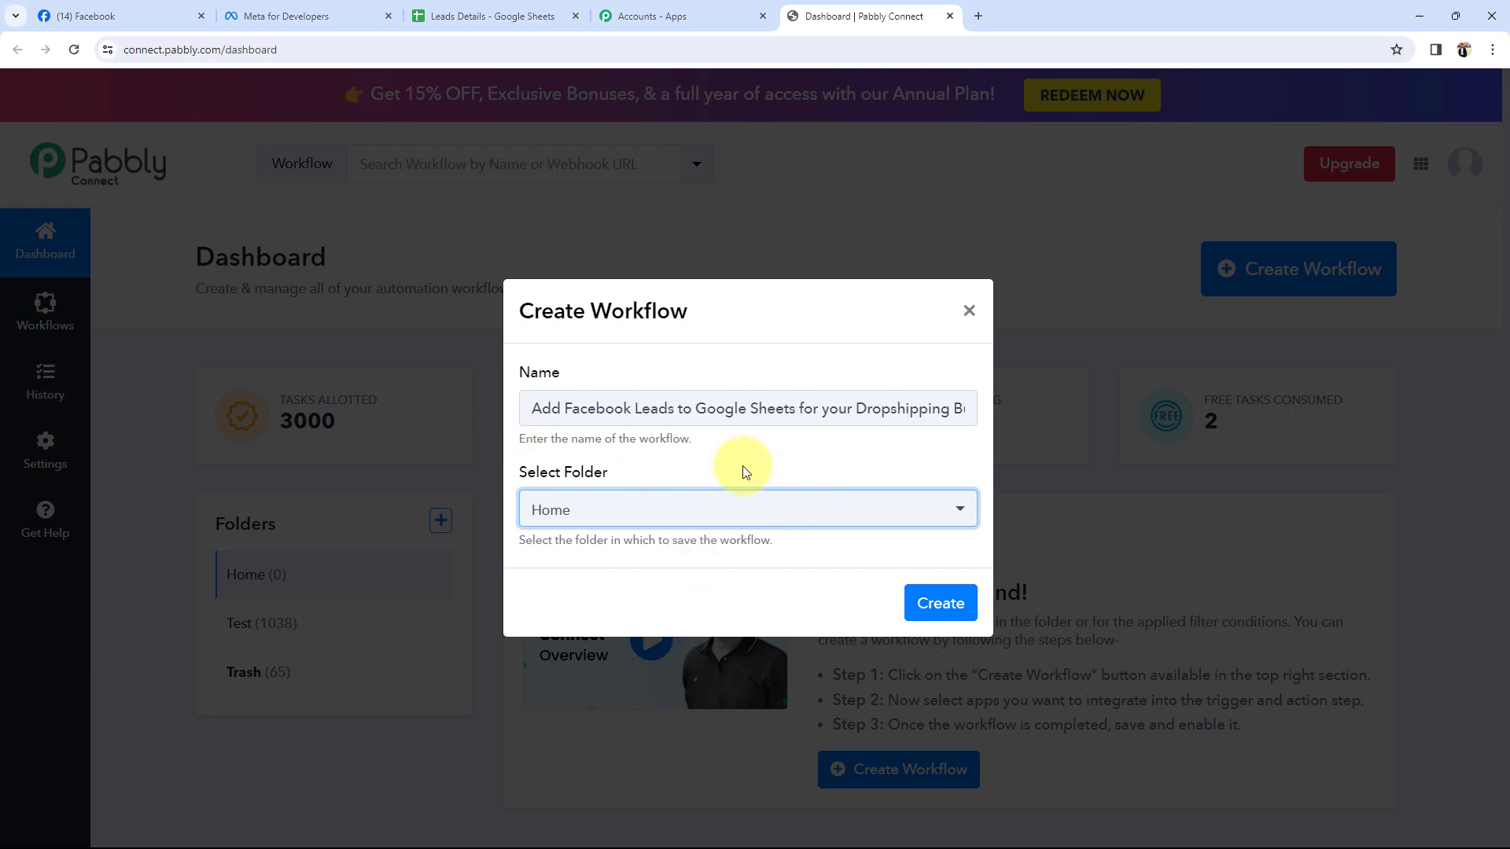
pyautogui.click(942, 603)
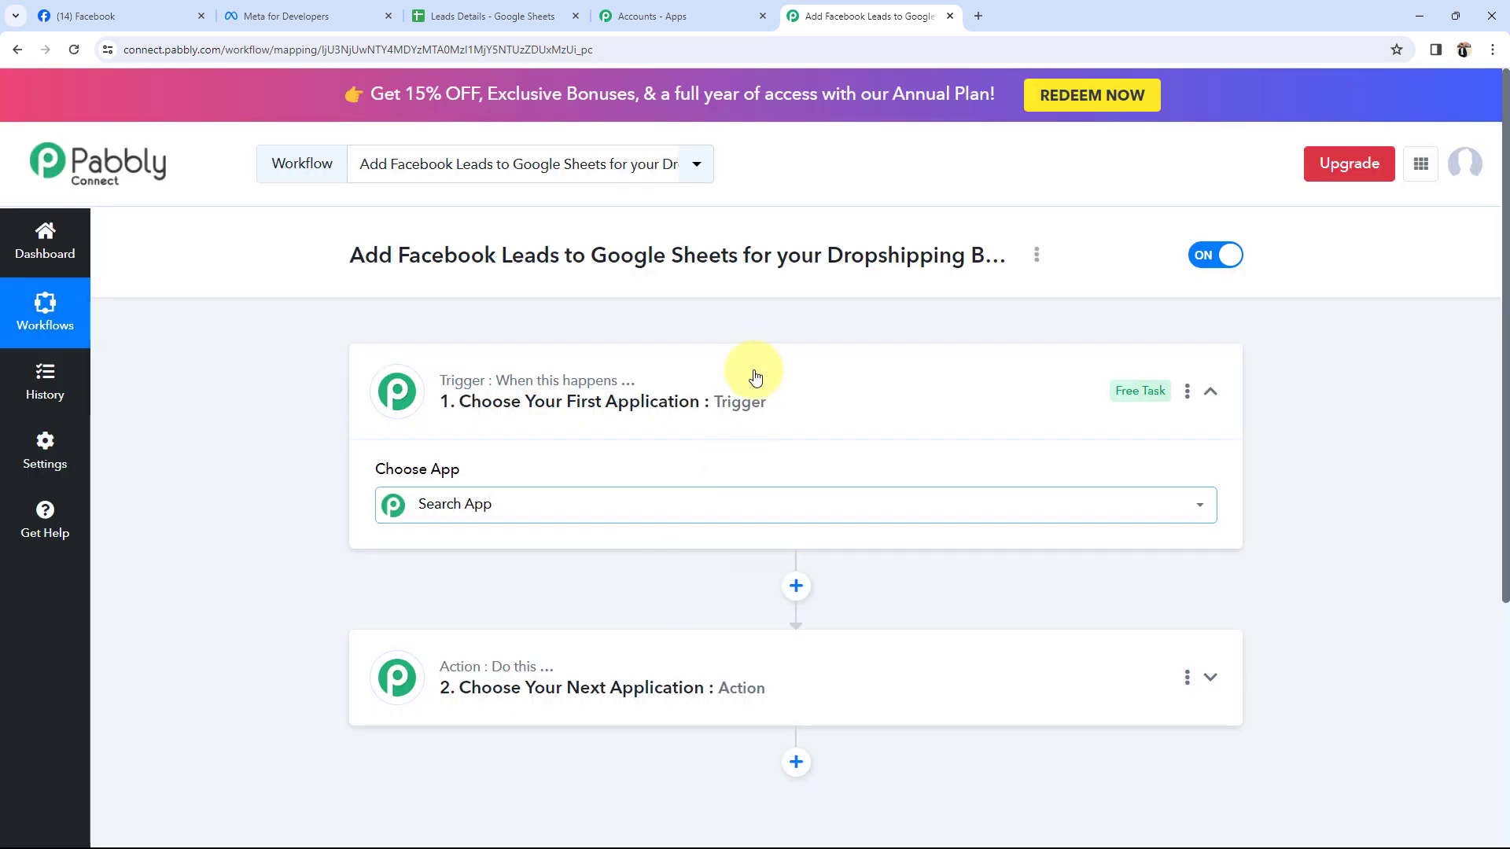
# Collapse the workflow's trigger step and review the sheet's Full Name and Email columns.
pyautogui.click(696, 377)
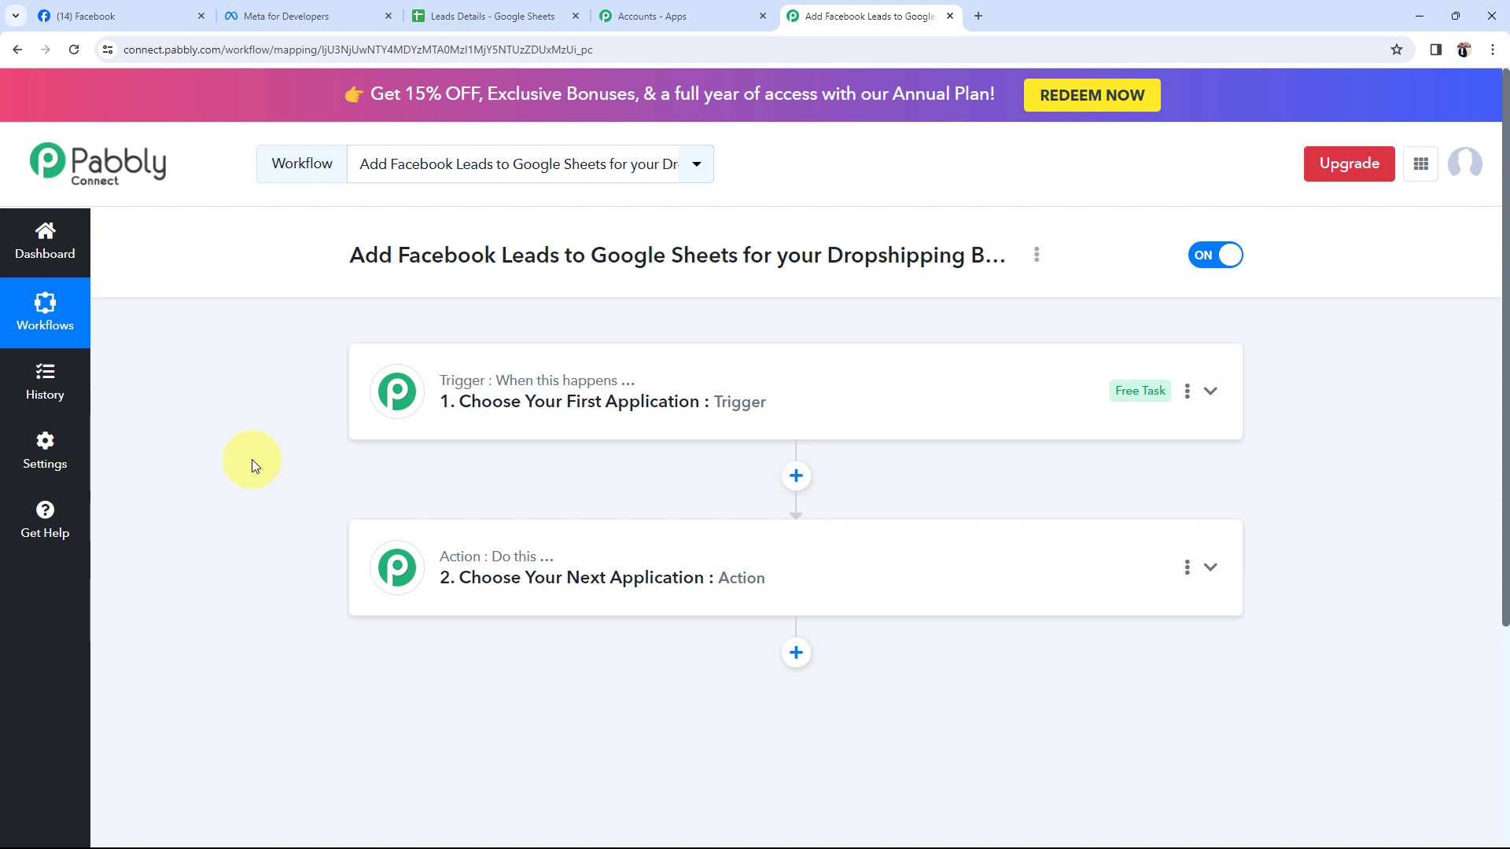
pyautogui.click(70, 12)
pyautogui.click(410, 4)
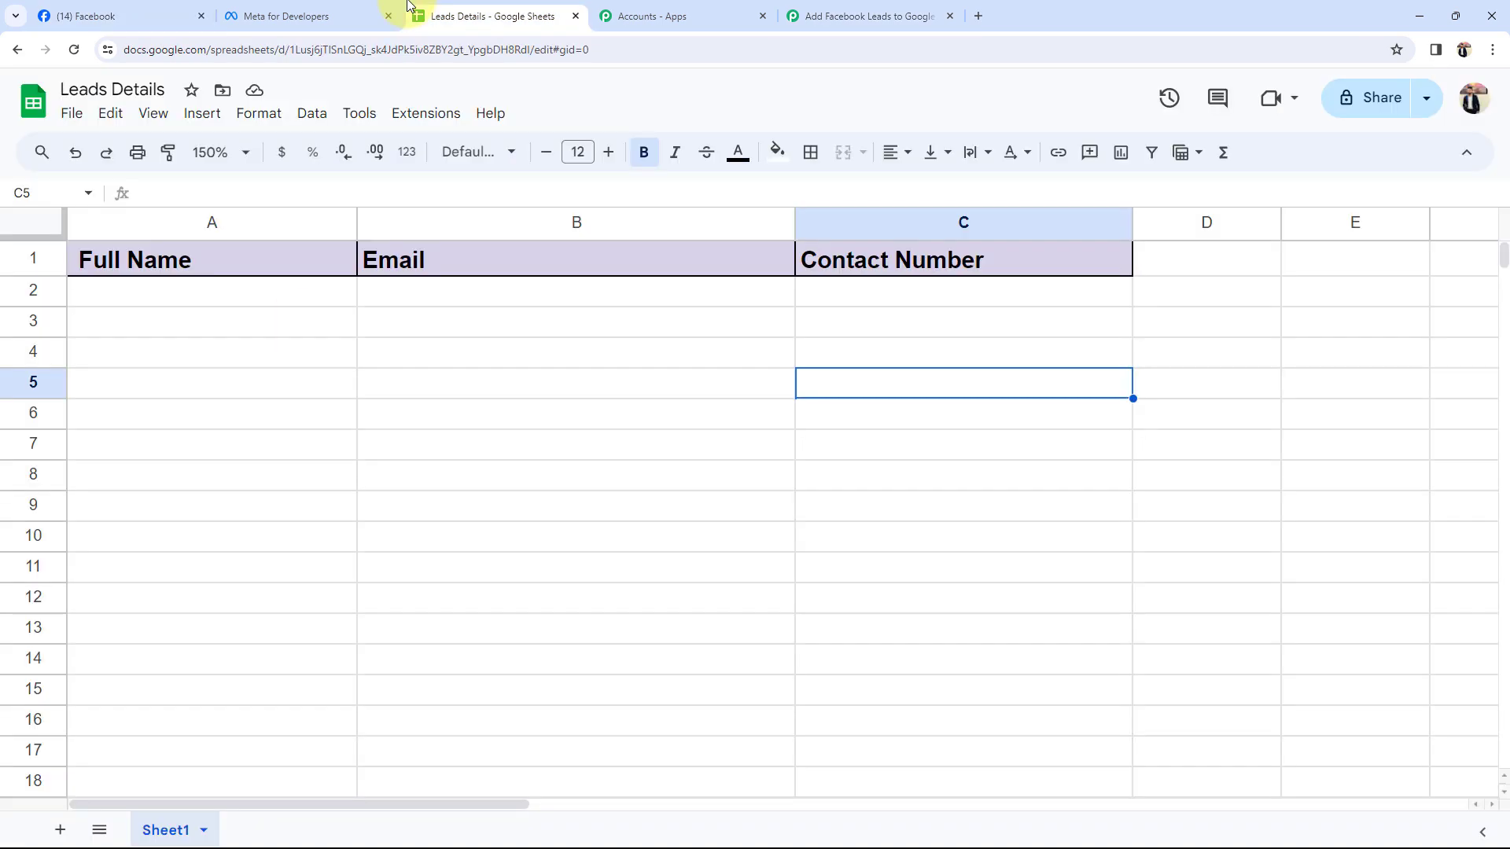
pyautogui.click(196, 306)
pyautogui.click(504, 291)
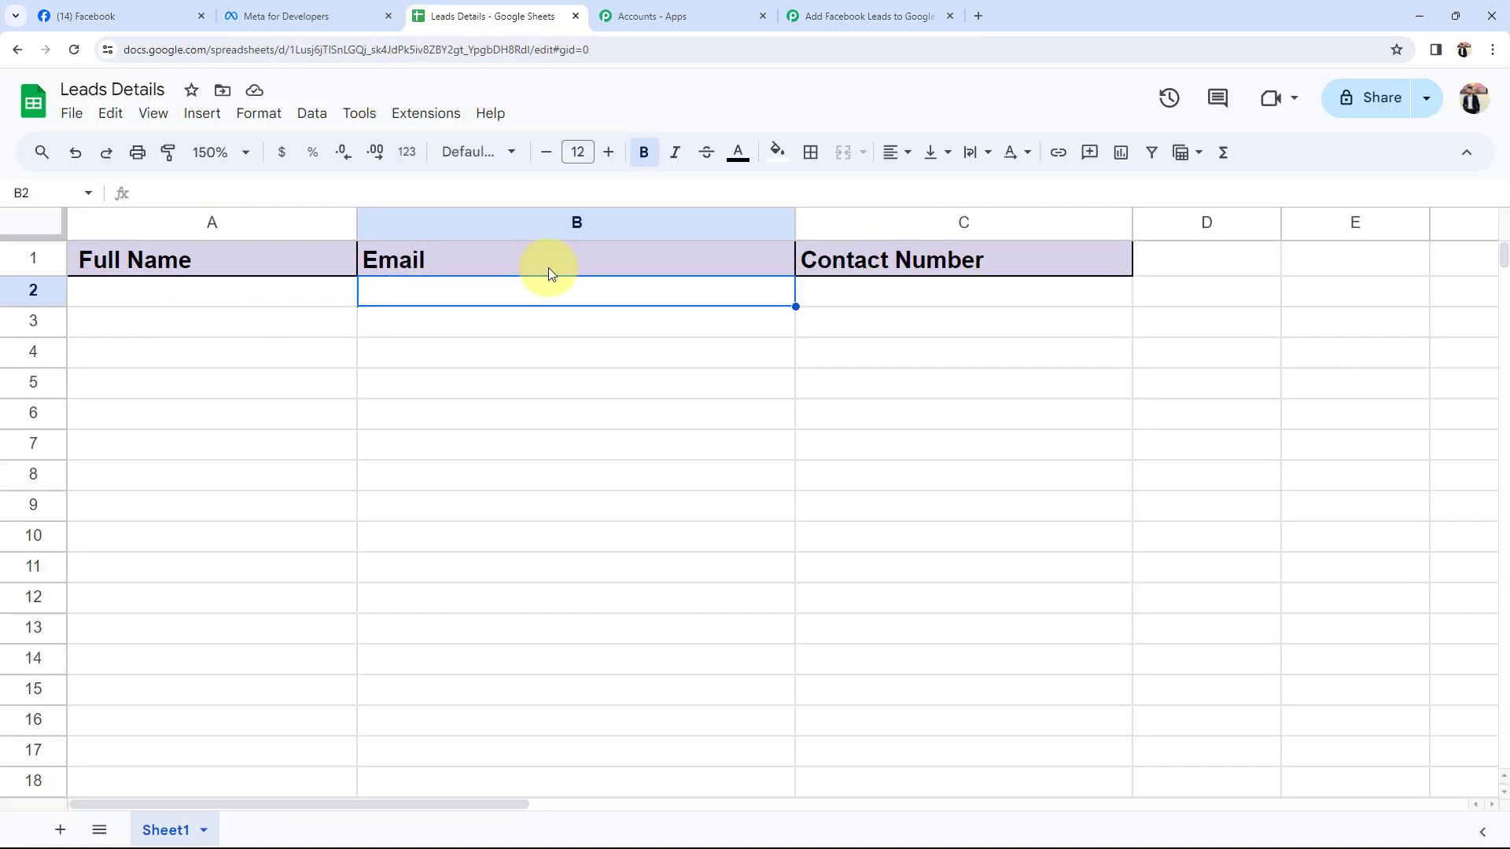
# Leave the workflow name unchanged and switch to the Facebook Pages list.
pyautogui.click(861, 15)
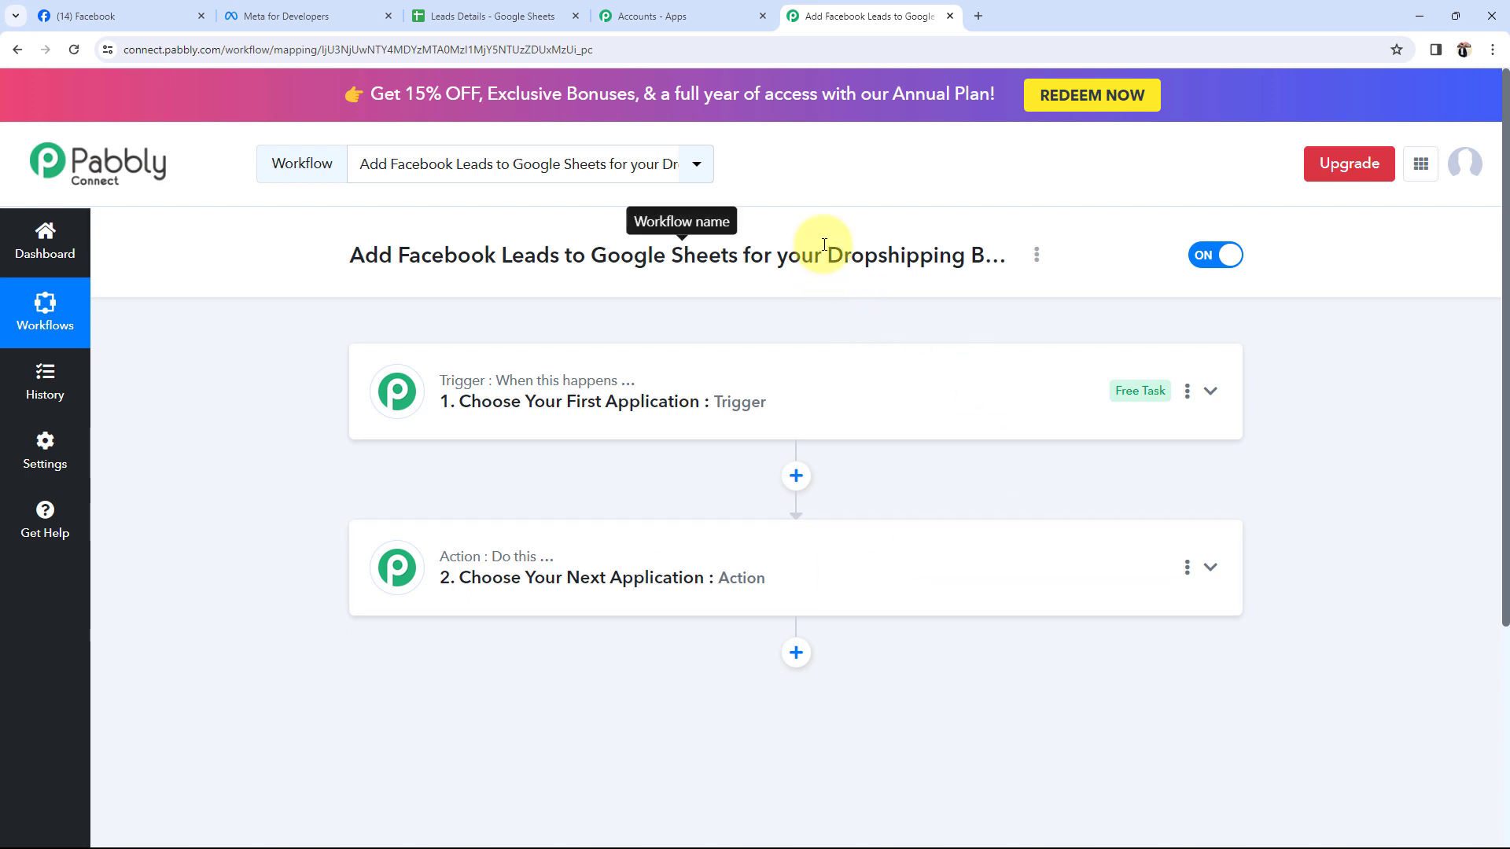
pyautogui.moveTo(822, 251); pyautogui.dragTo(1088, 253)
pyautogui.click(291, 529)
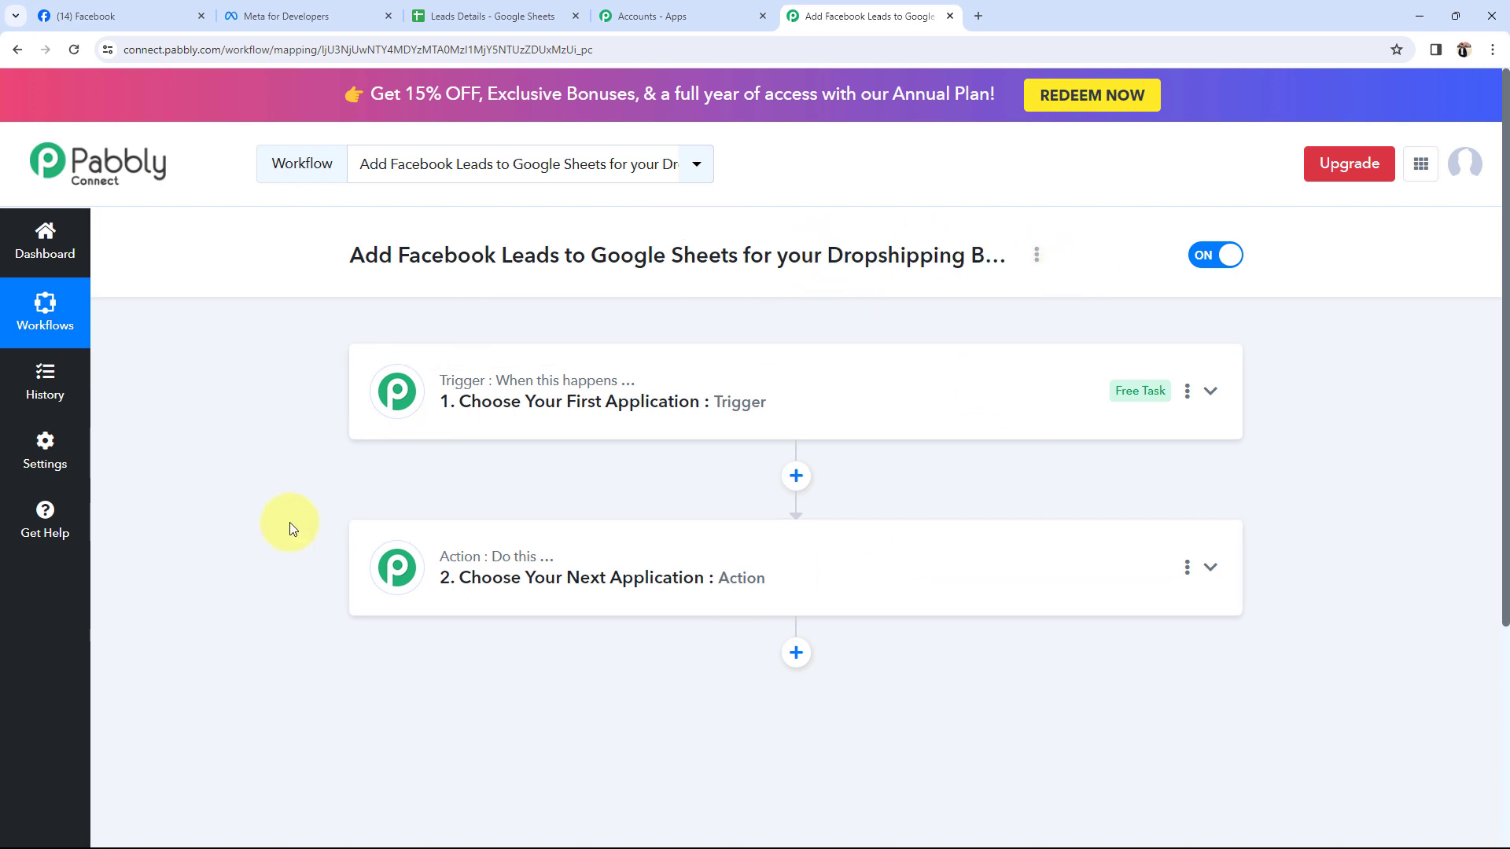
pyautogui.click(70, 6)
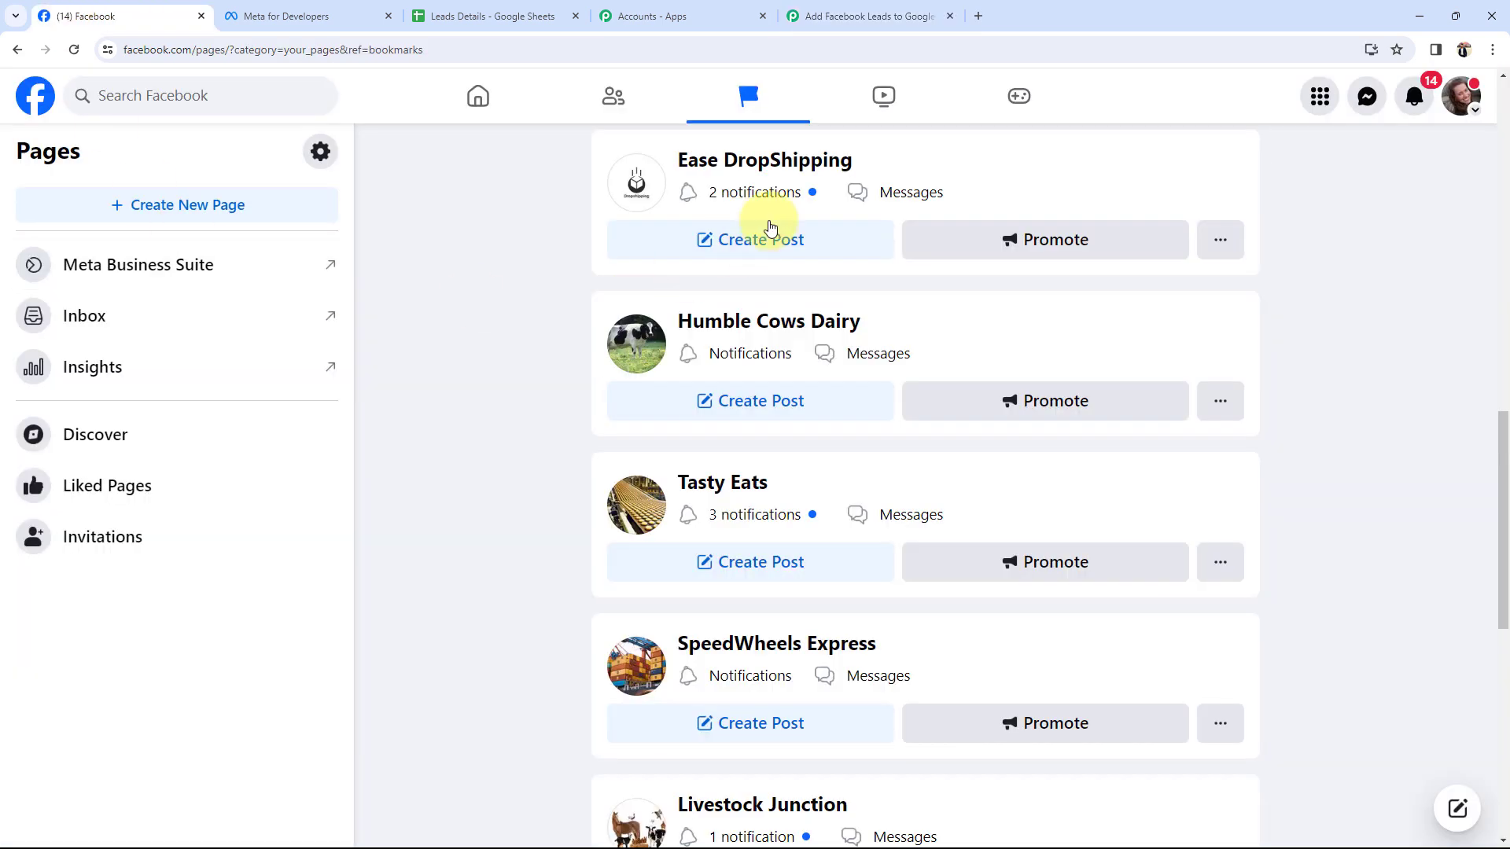
# Open the Ease DropShipping Page from the Facebook Pages list.
pyautogui.click(747, 169)
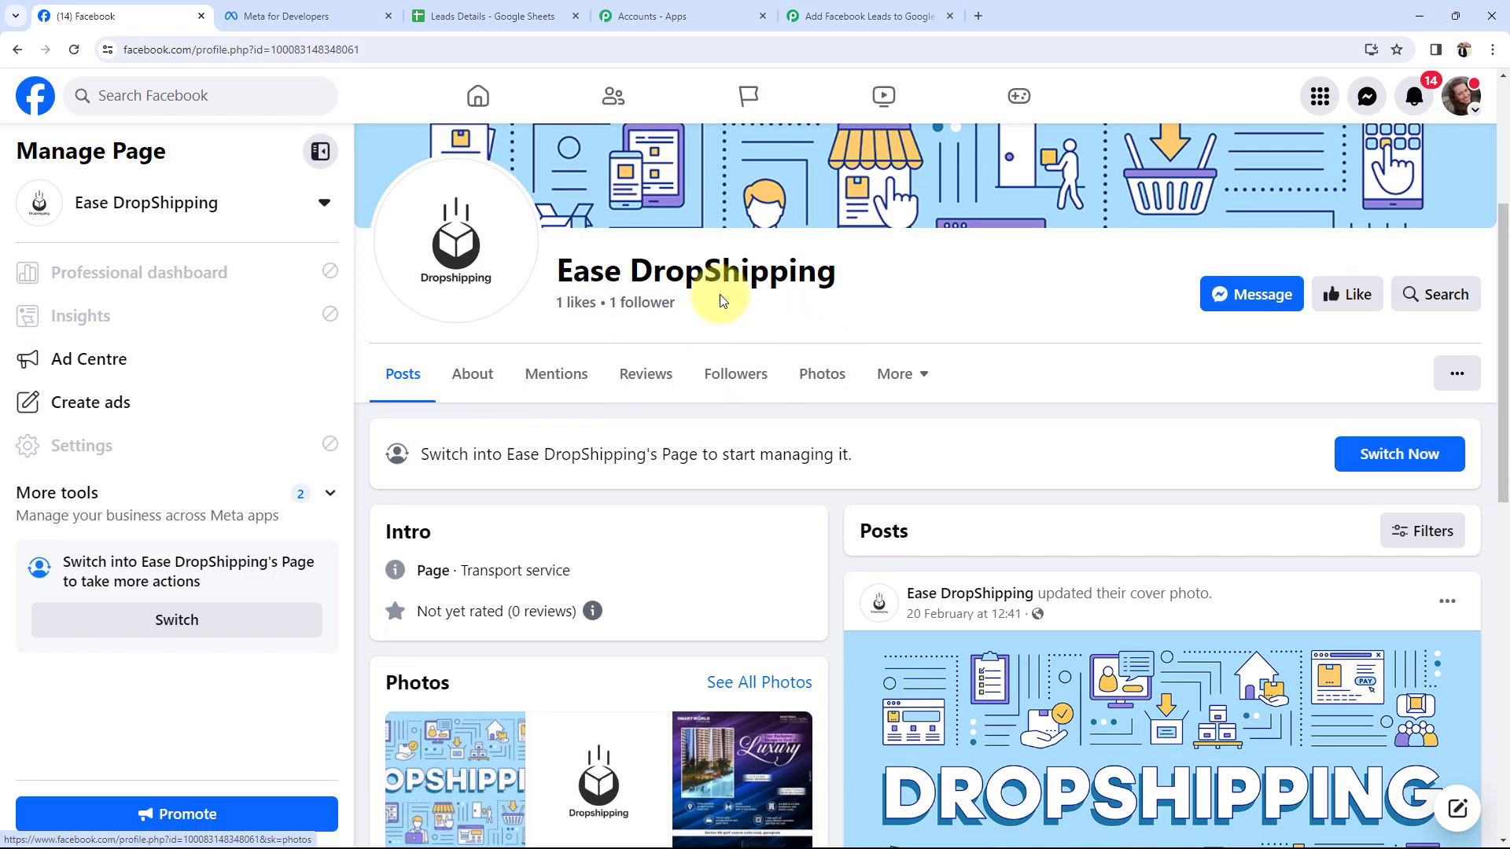
pyautogui.moveTo(532, 276); pyautogui.dragTo(903, 276)
pyautogui.click(928, 297)
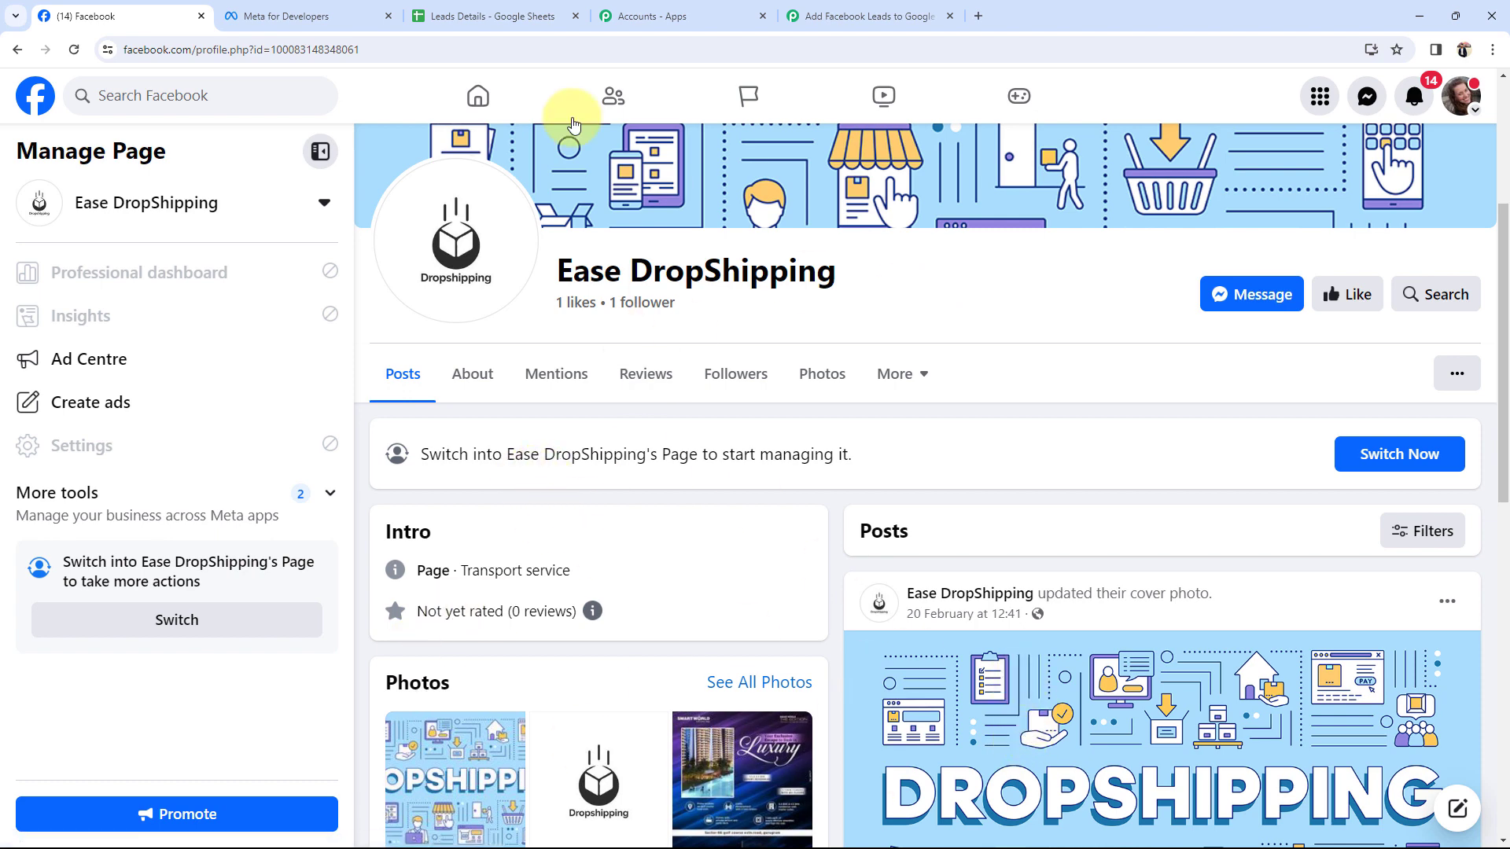
# In Leads Details, review the empty Full Name rows where new leads will appear.
pyautogui.click(541, 11)
pyautogui.click(304, 357)
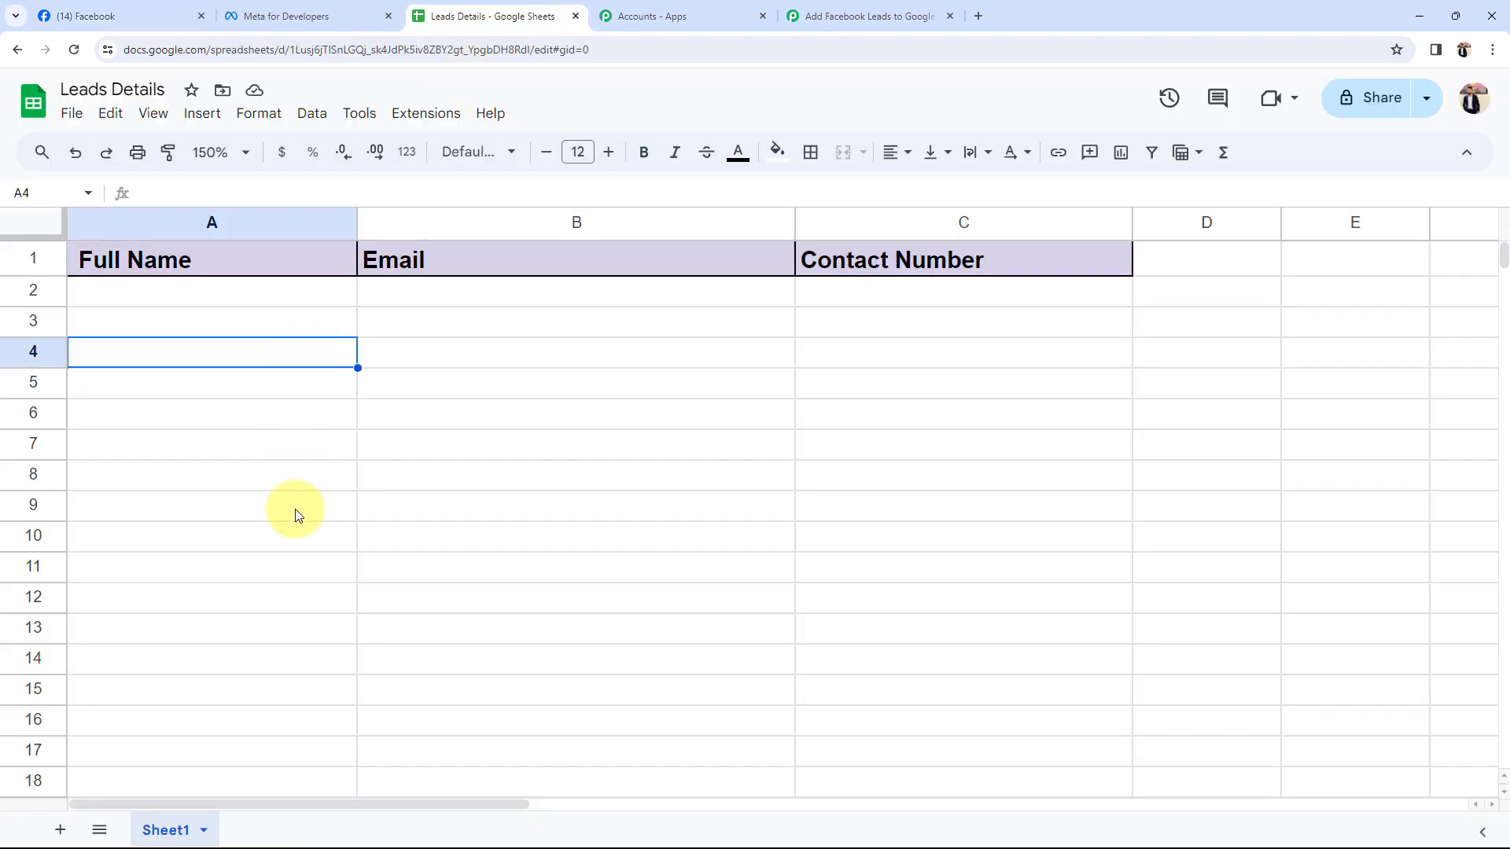
pyautogui.click(296, 507)
pyautogui.click(284, 293)
pyautogui.click(277, 324)
pyautogui.click(276, 367)
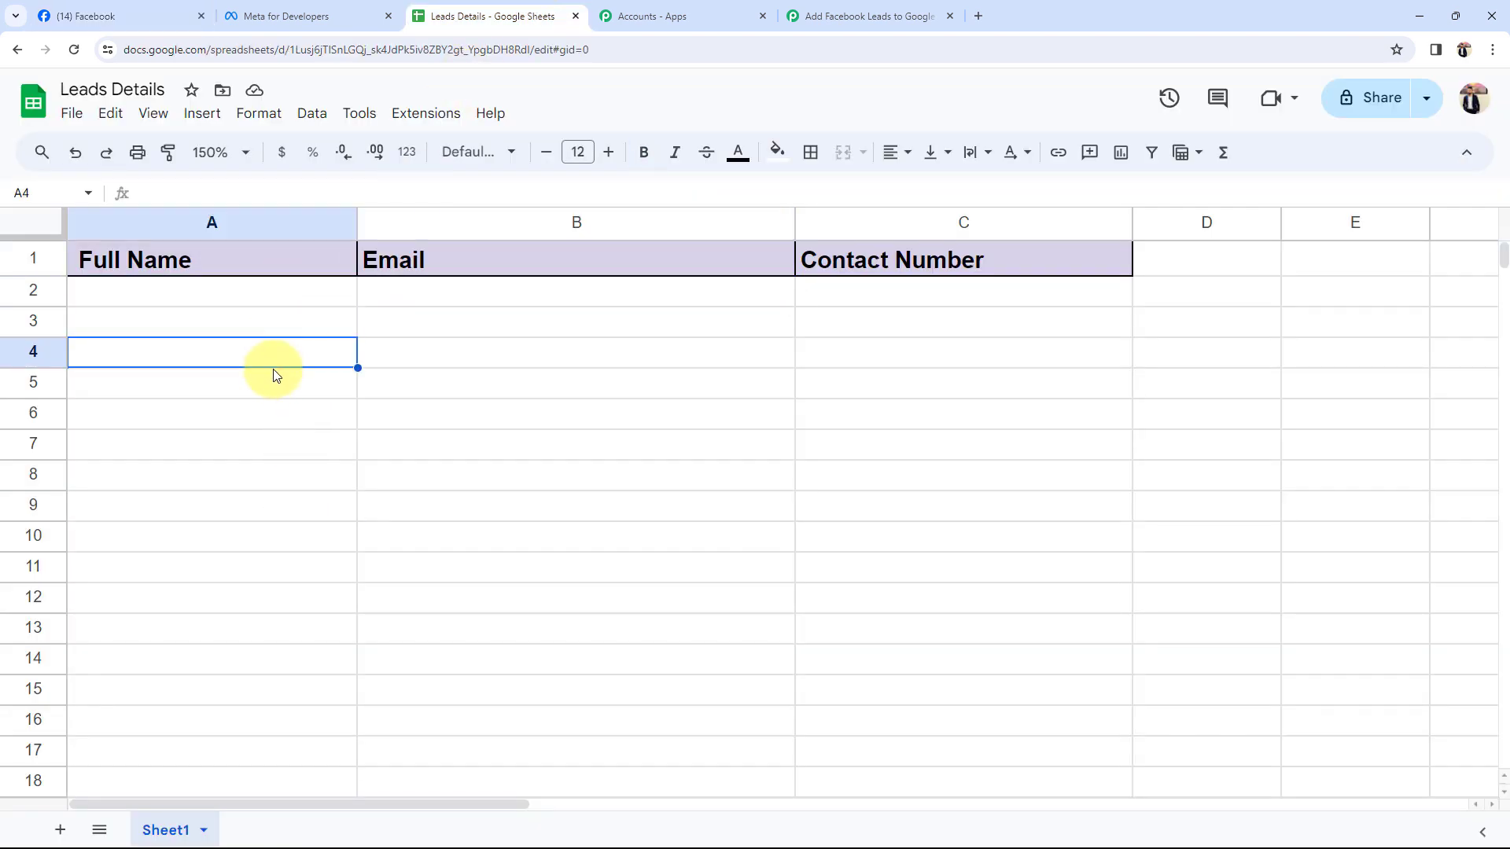
pyautogui.click(269, 450)
pyautogui.hotkey('ctrl', 'b')
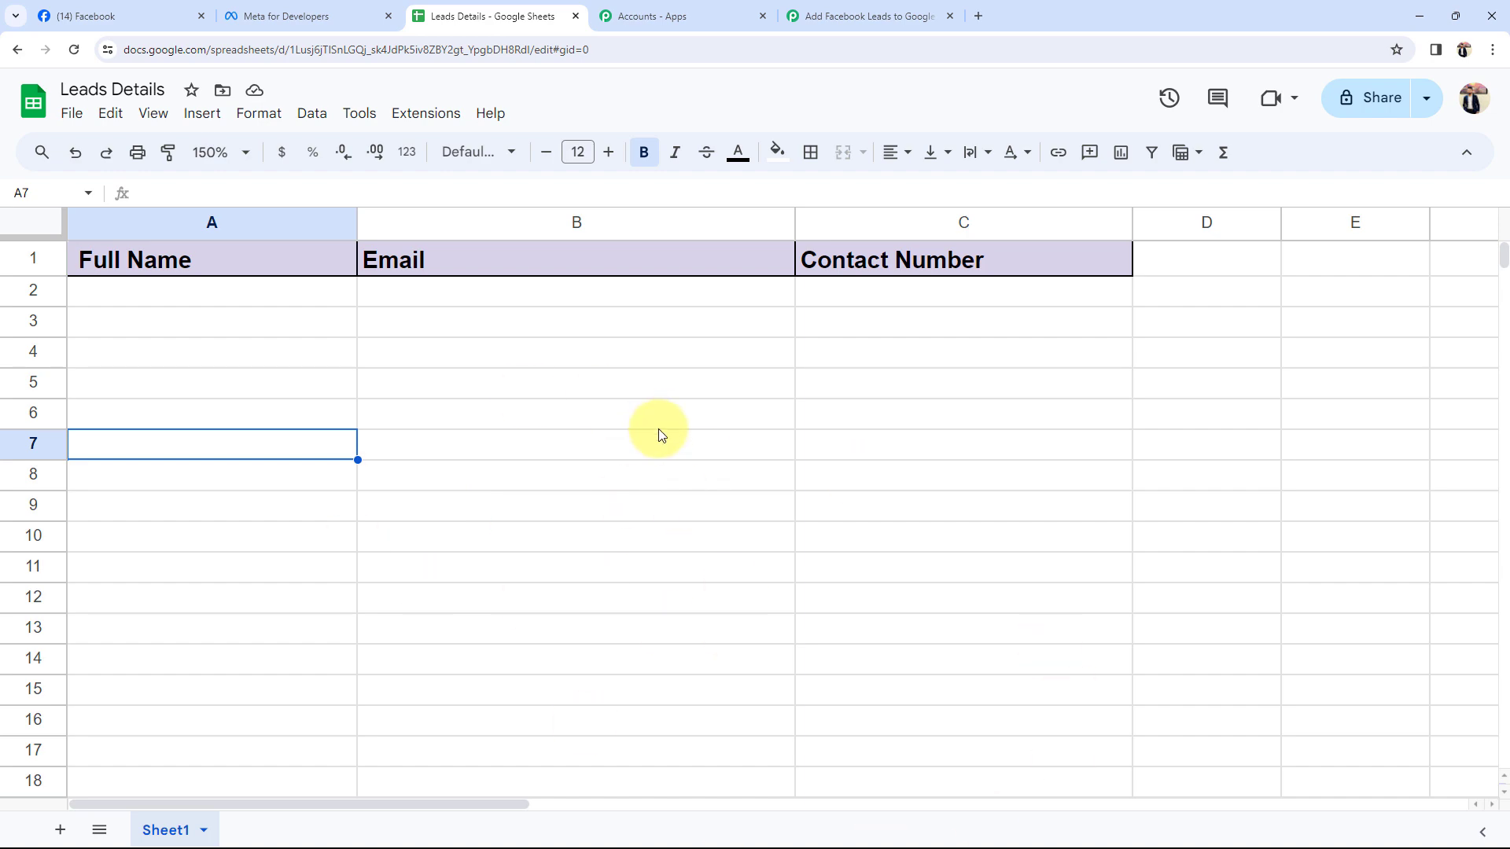
# Compare the Page with a sheet row's Full Name, Email and Contact Number cells, then return to the workflow.
pyautogui.click(149, 15)
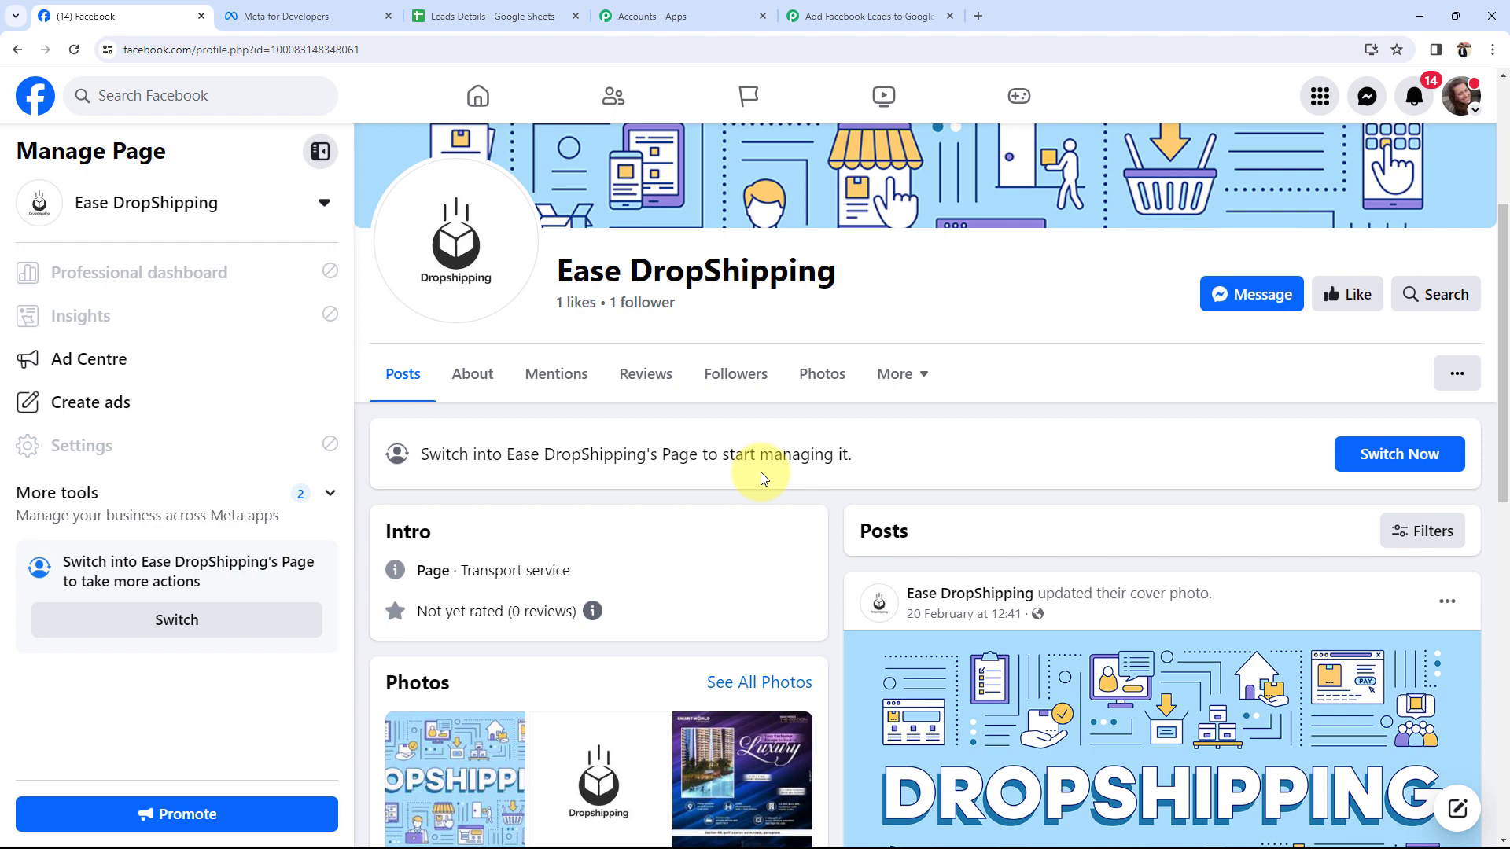
pyautogui.click(496, 16)
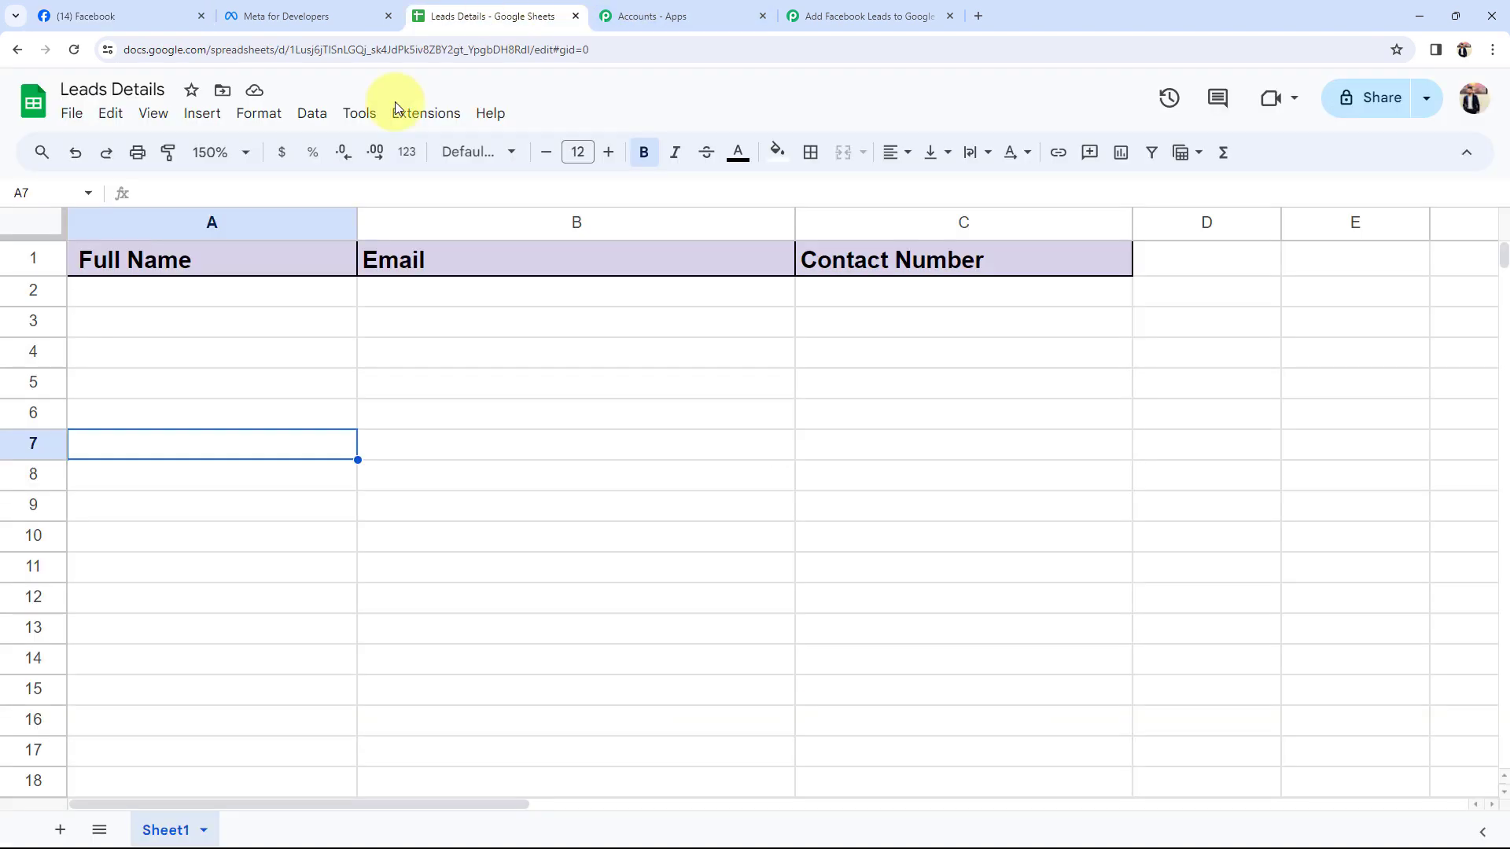
pyautogui.click(180, 331)
pyautogui.click(659, 332)
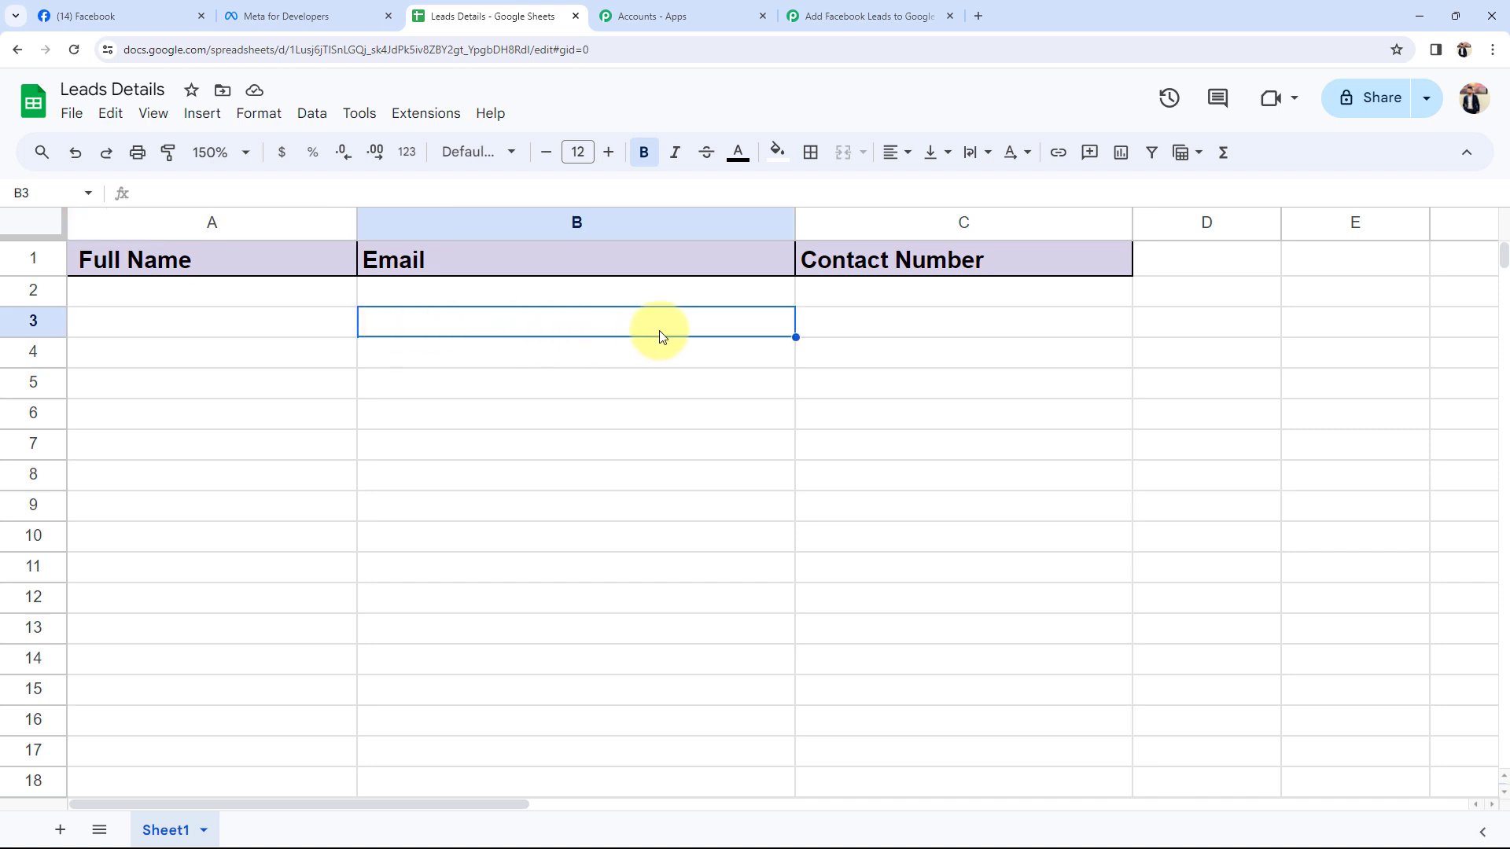
pyautogui.click(828, 334)
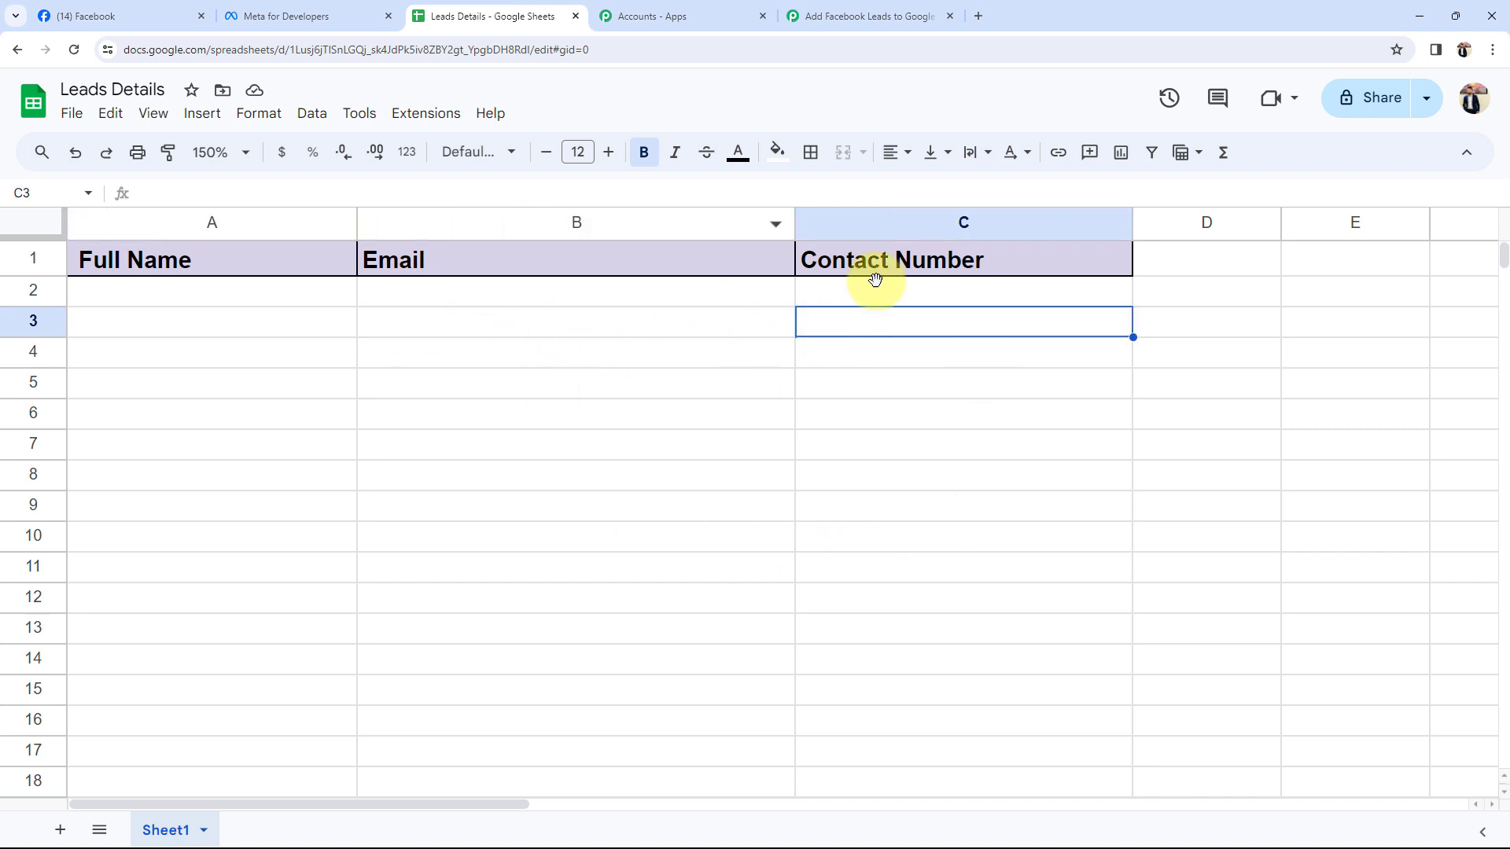
pyautogui.click(810, 15)
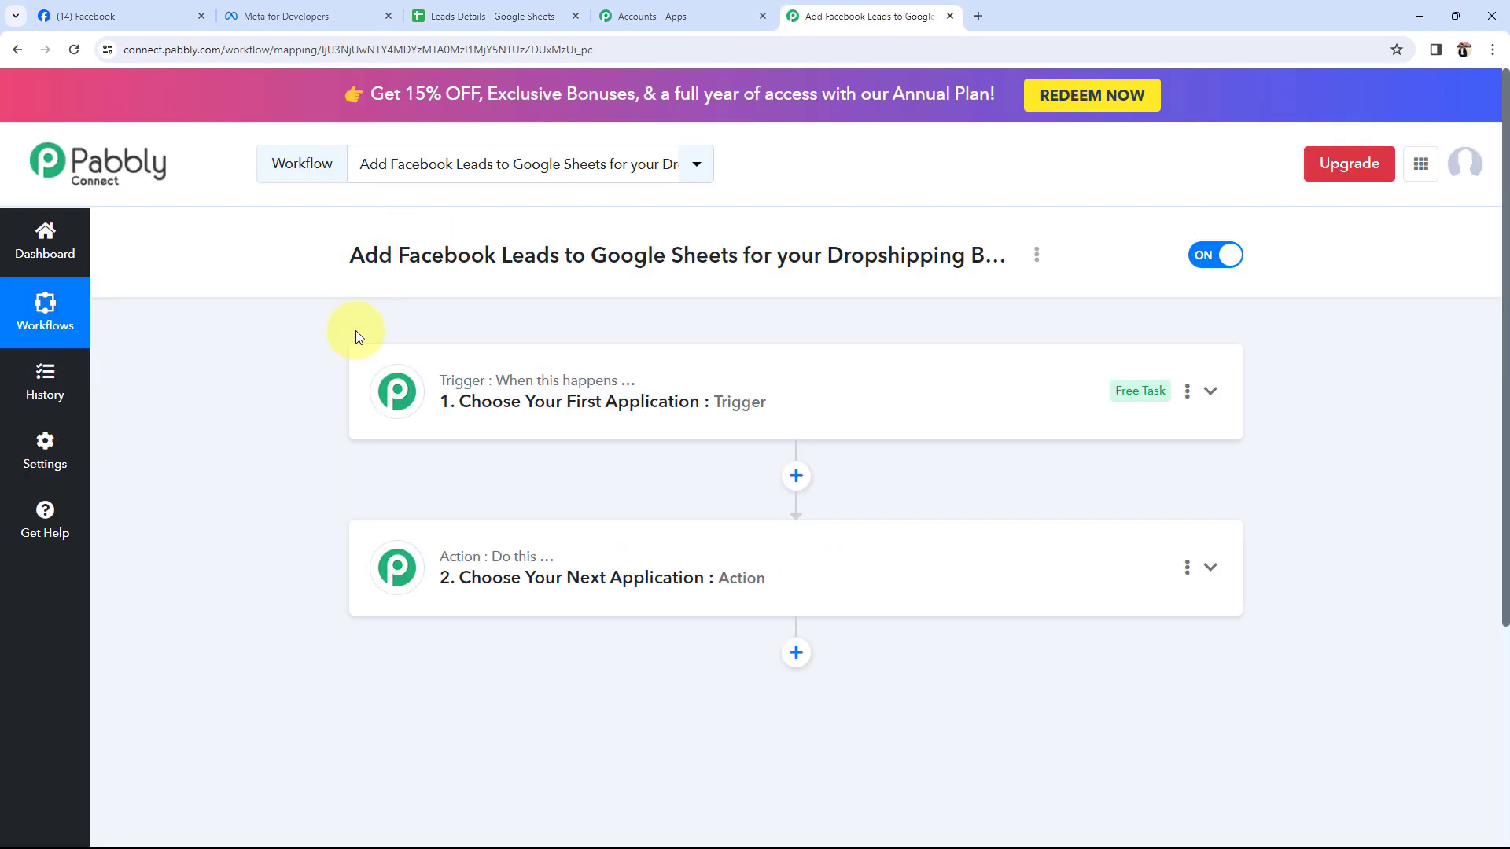
# Search 'face' and set the trigger to Facebook Lead Ads with the New Lead (Instant) event.
pyautogui.click(505, 410)
pyautogui.write('fa')
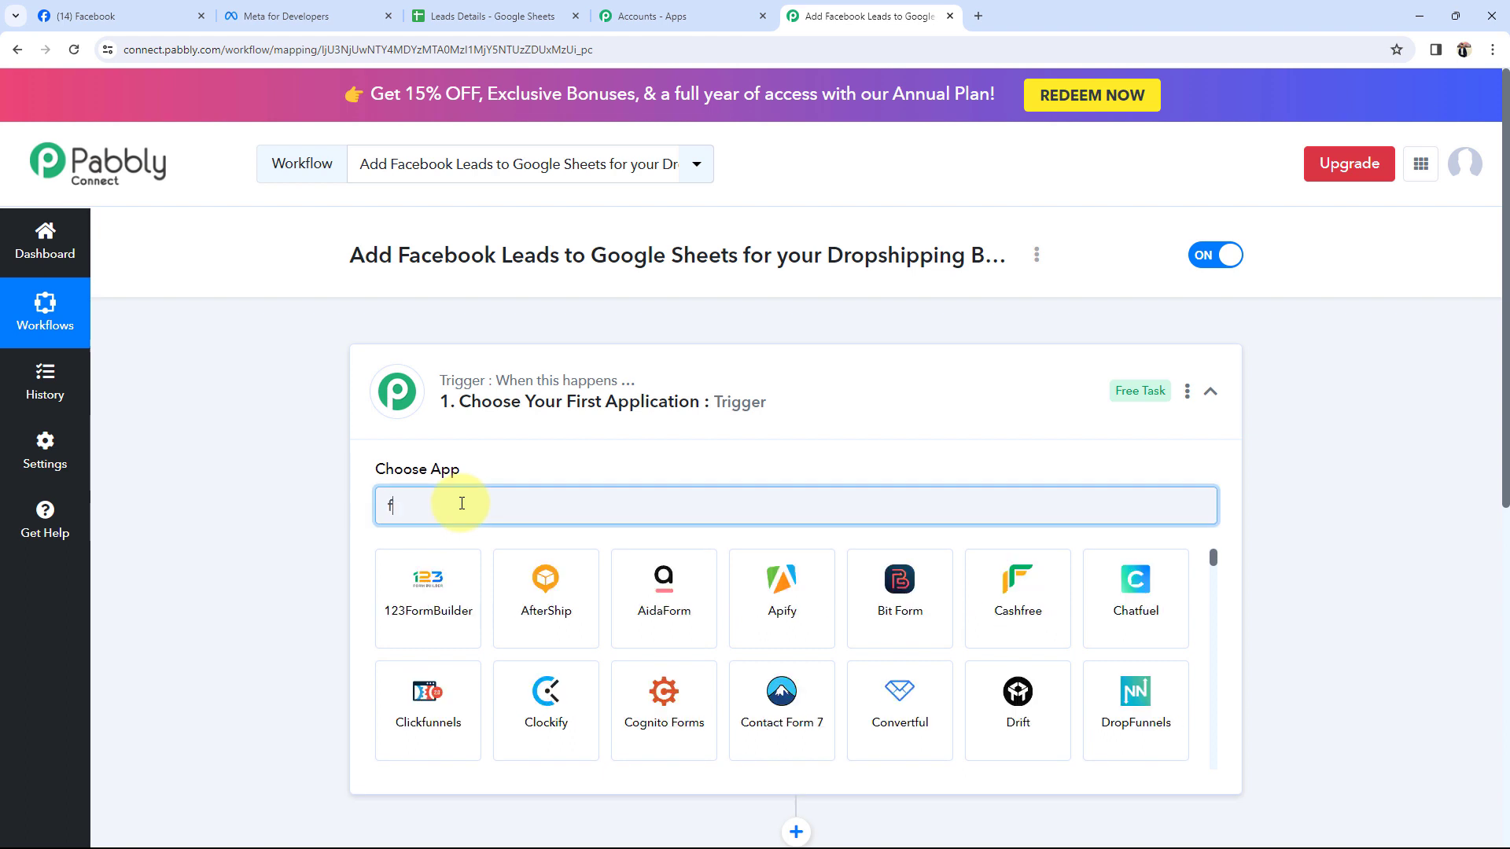
pyautogui.write('ce')
pyautogui.click(568, 599)
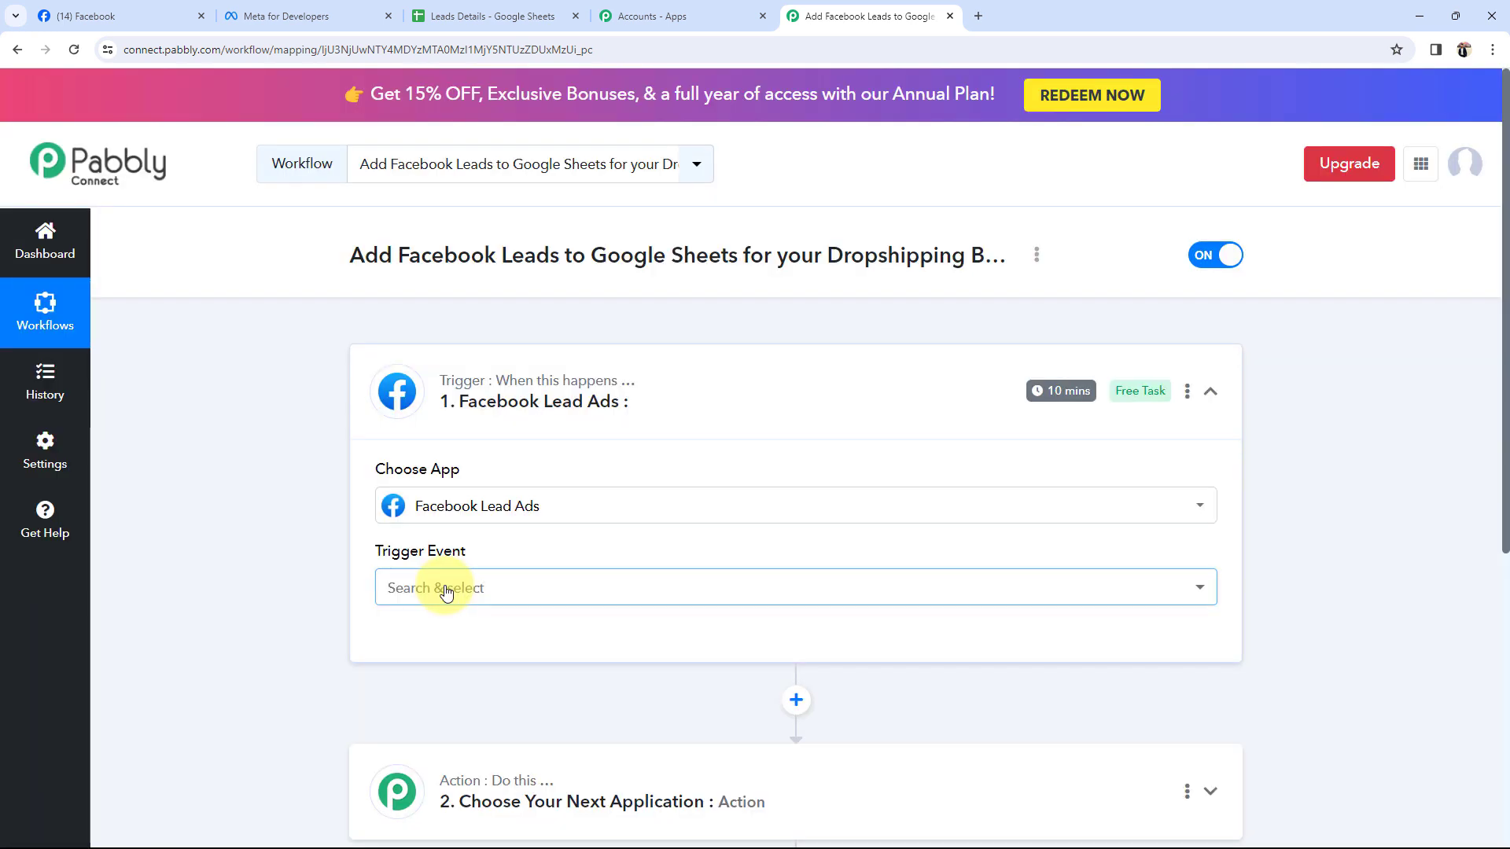
pyautogui.click(438, 588)
pyautogui.click(425, 678)
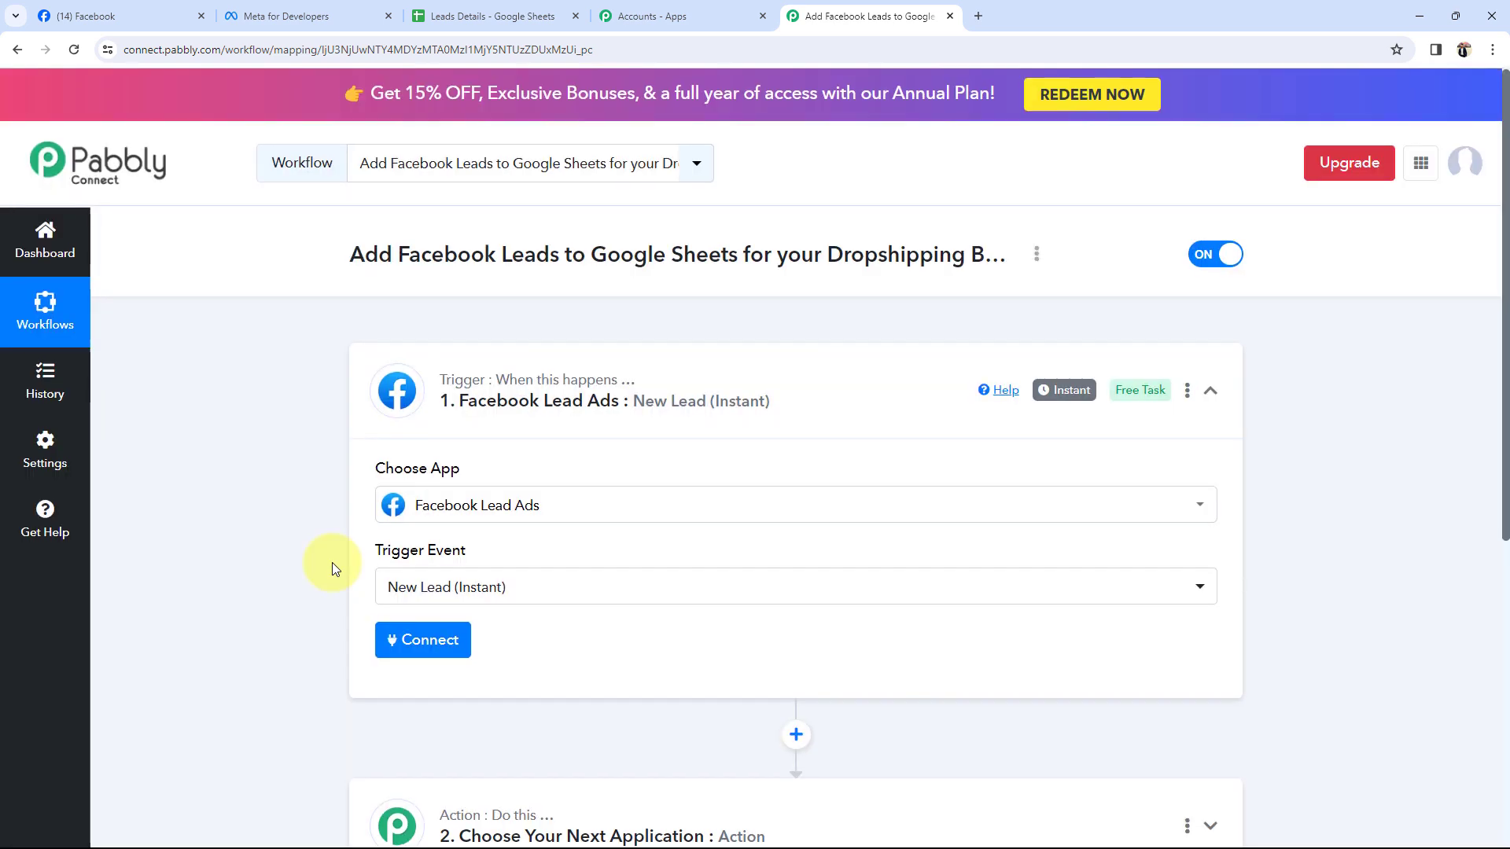
pyautogui.scroll(-3, 472, 586)
# Search 'goo' to set the action to Google Sheets with event Add New Row, then collapse it.
pyautogui.click(485, 590)
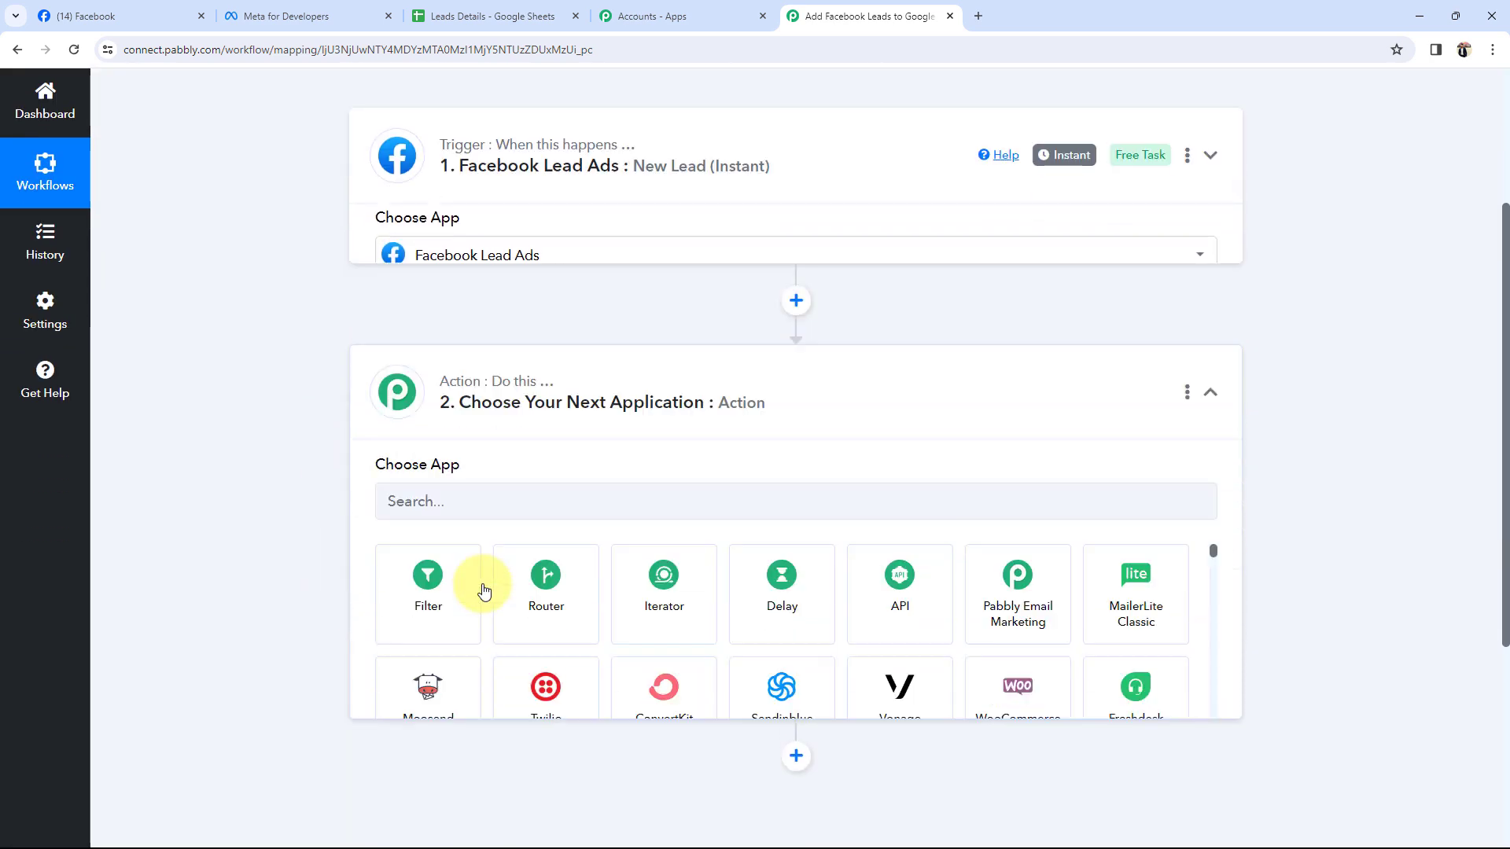
pyautogui.click(408, 406)
pyautogui.write('go')
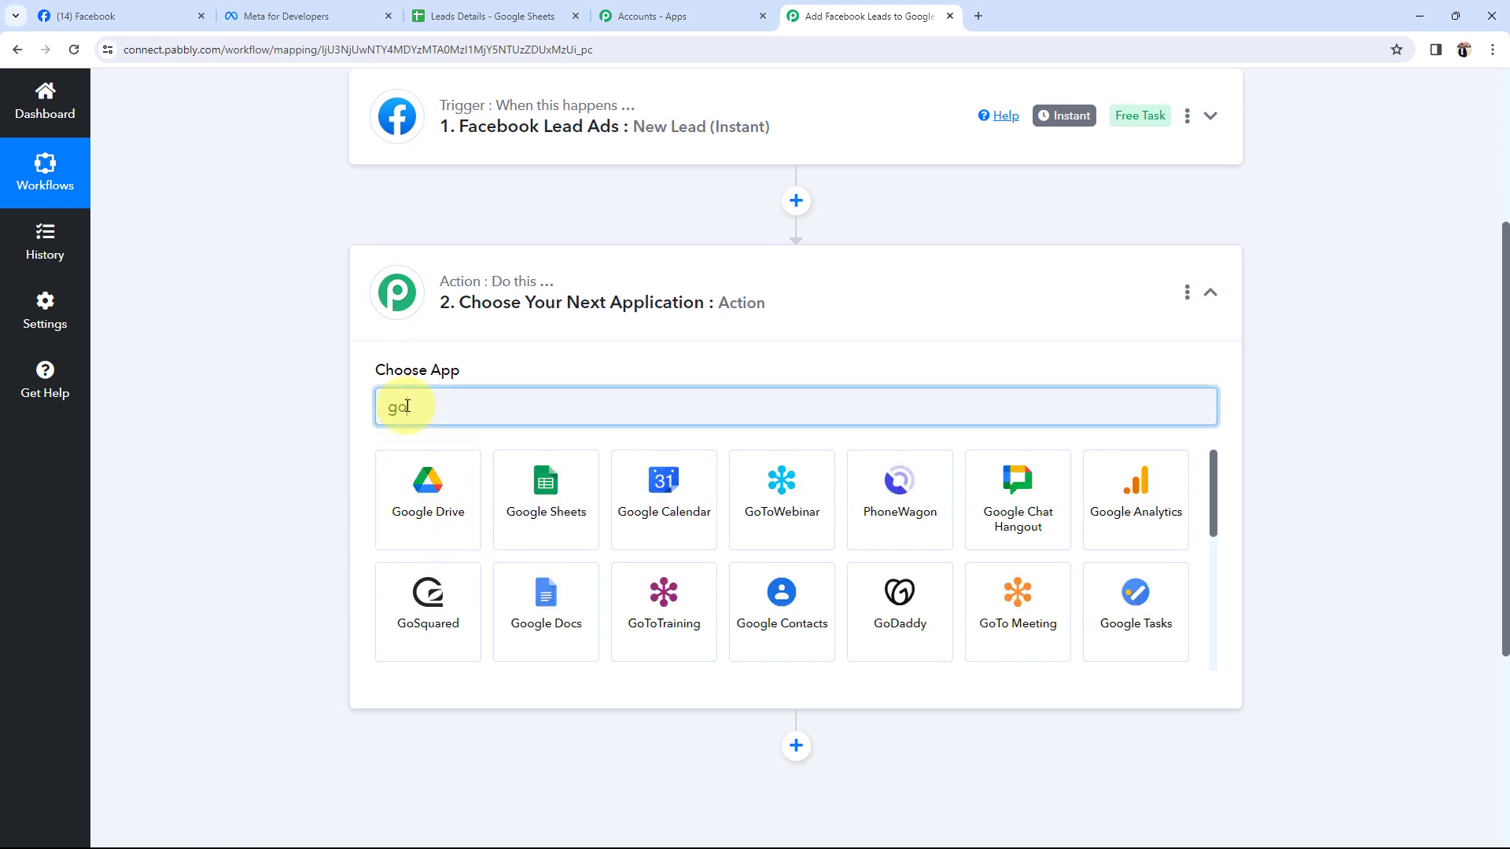
pyautogui.write('o')
pyautogui.click(596, 493)
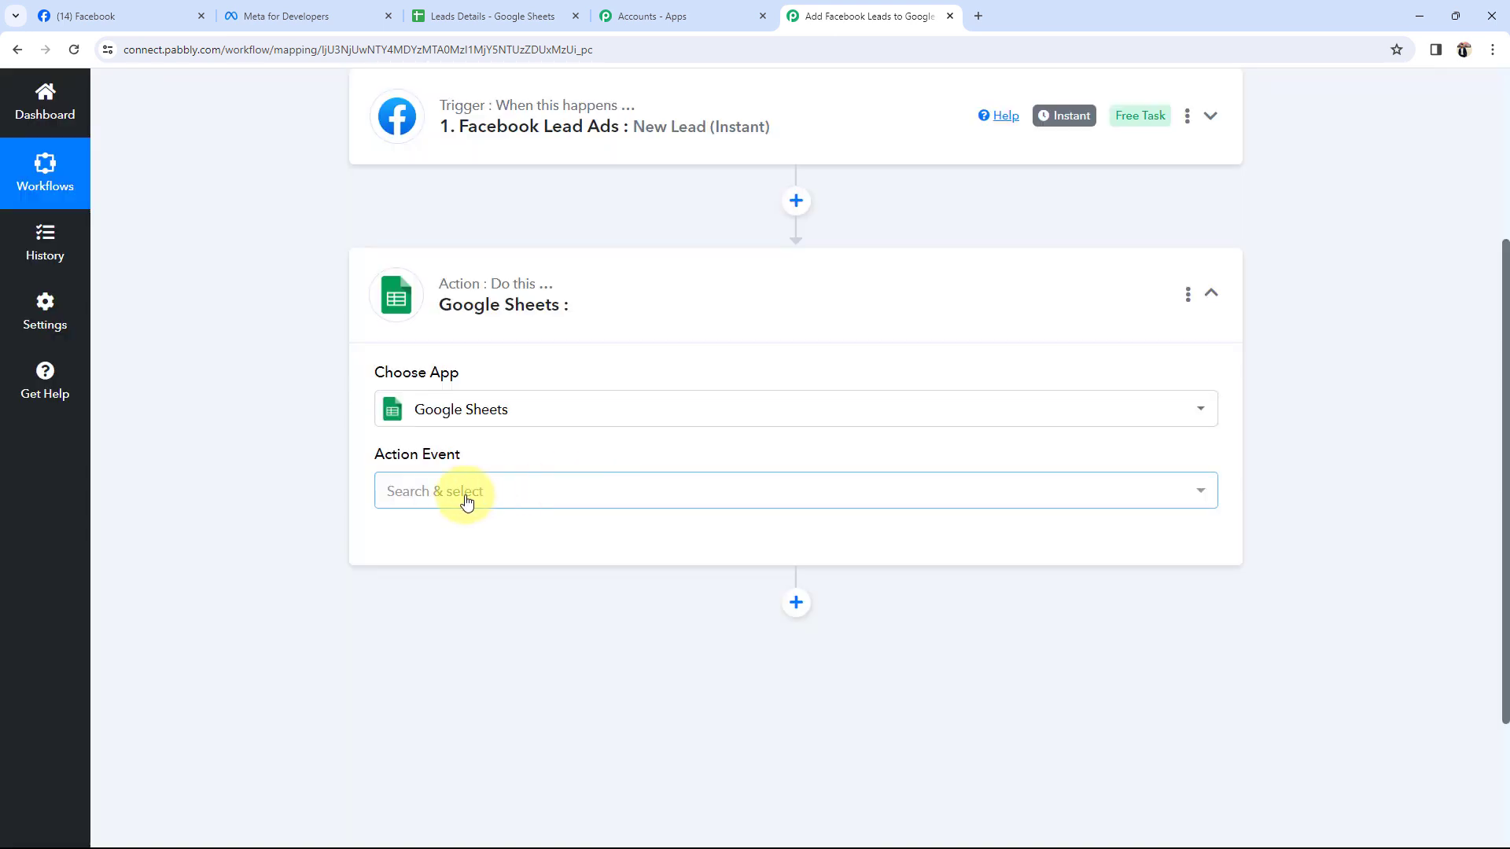
pyautogui.click(457, 499)
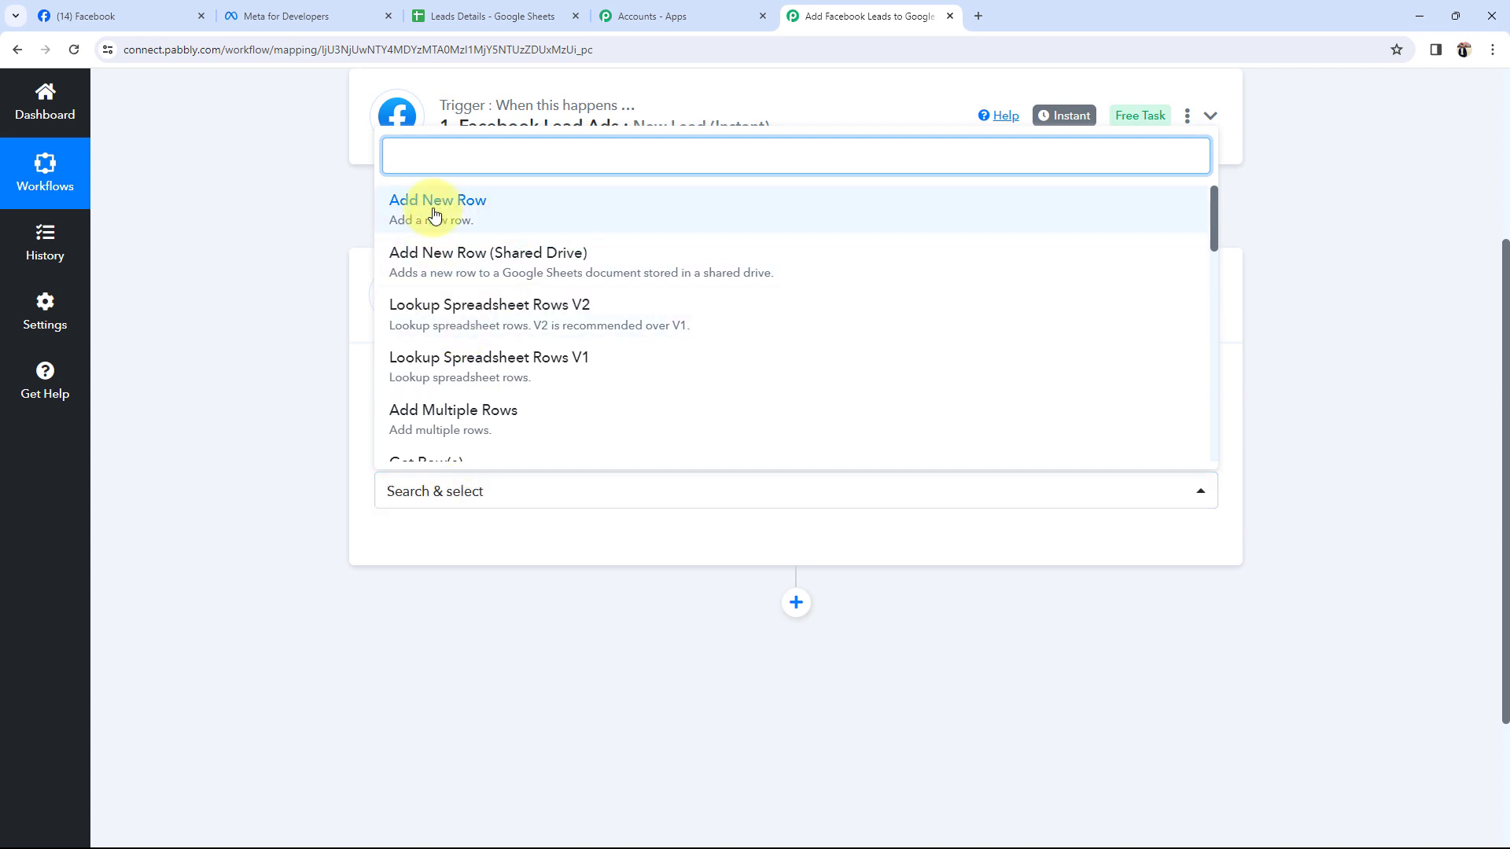
pyautogui.click(401, 206)
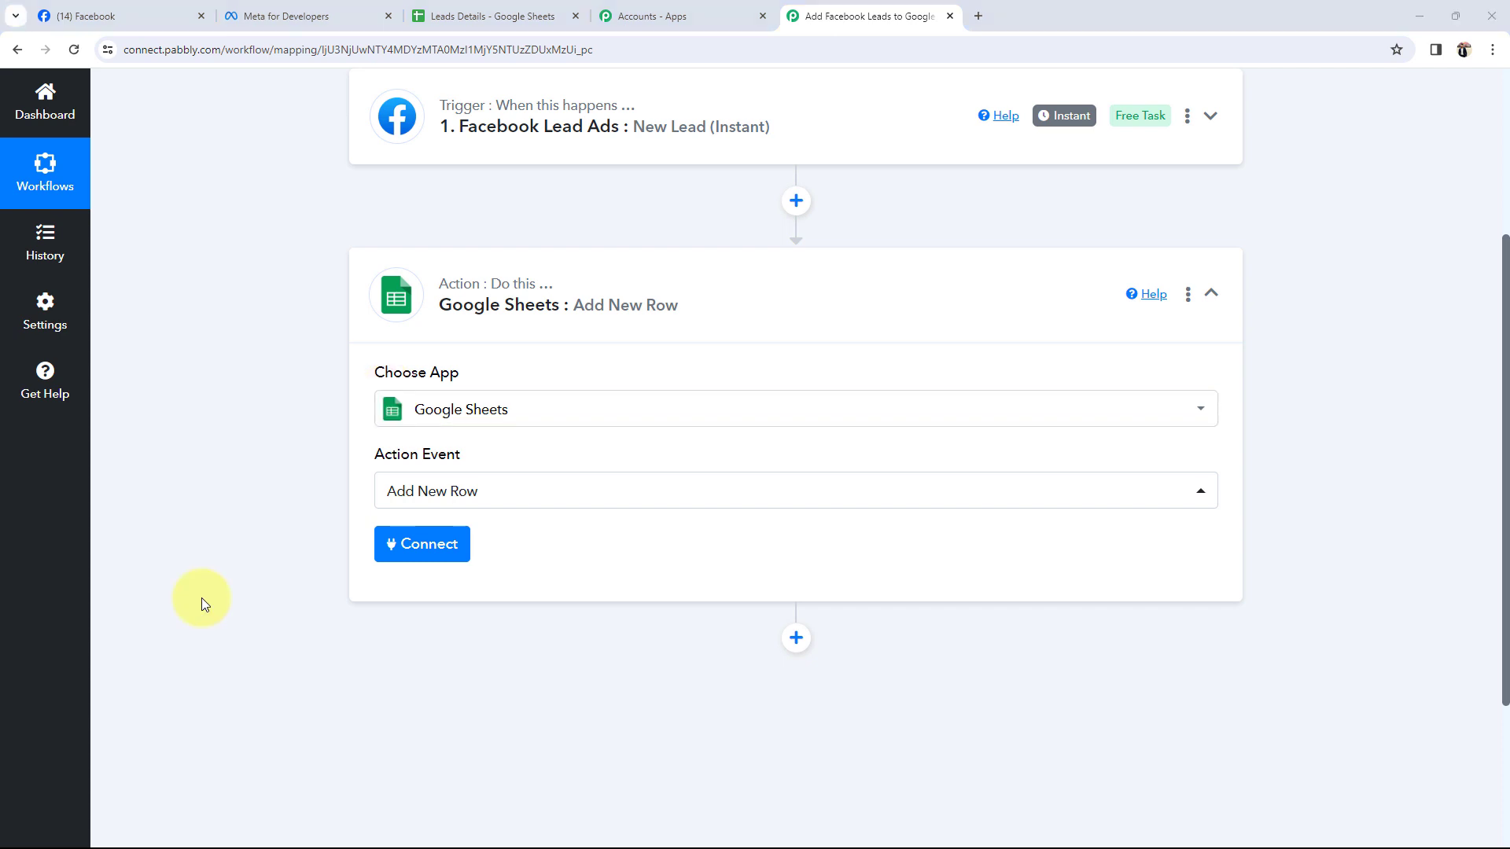
pyautogui.scroll(3, 202, 599)
pyautogui.click(454, 569)
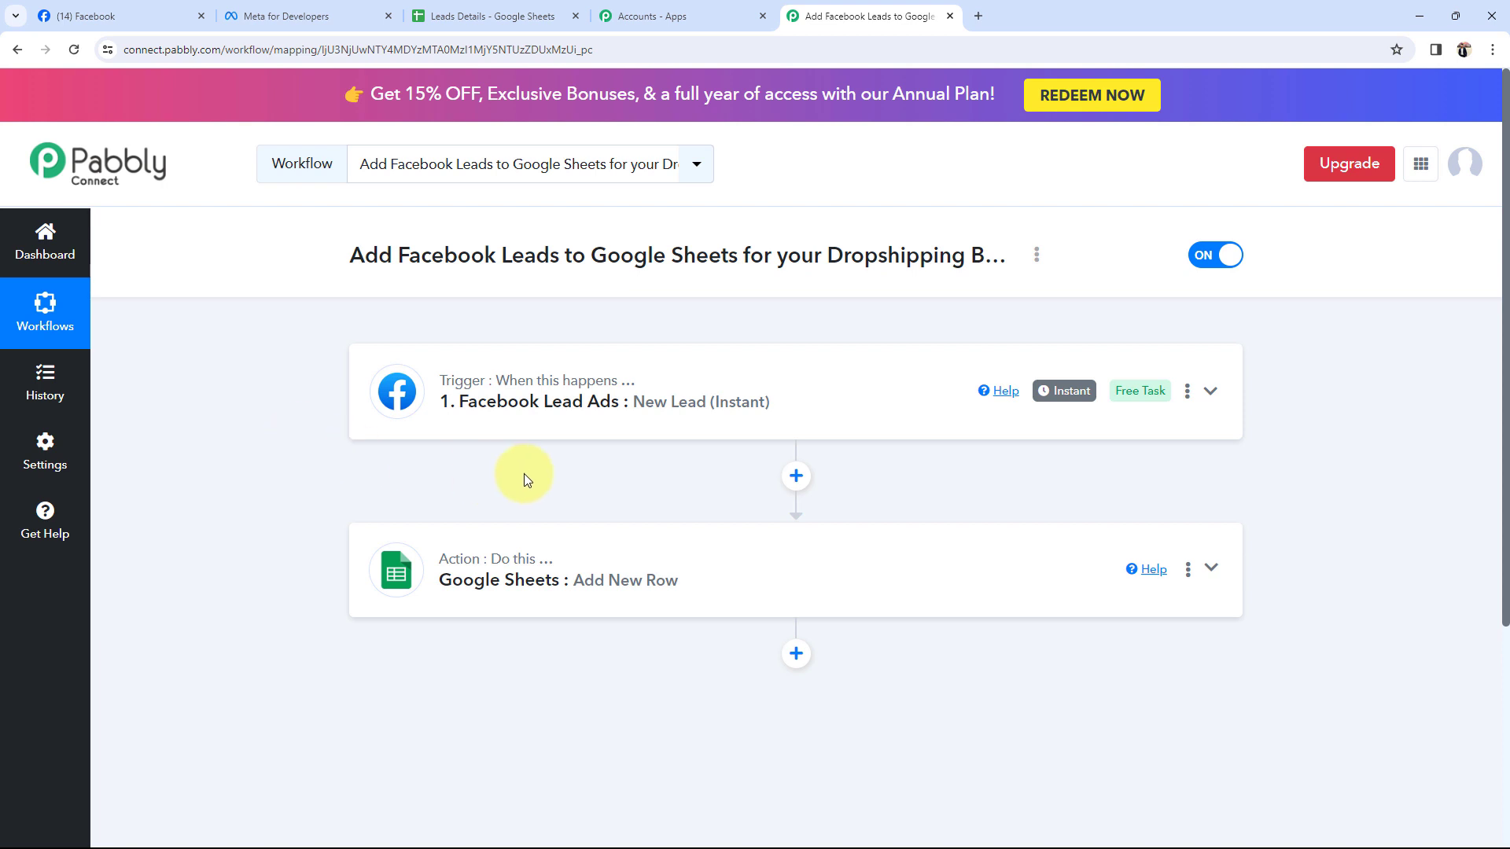
# Give the Facebook Lead Ads trigger a new connection and authorise the Facebook account.
pyautogui.click(522, 403)
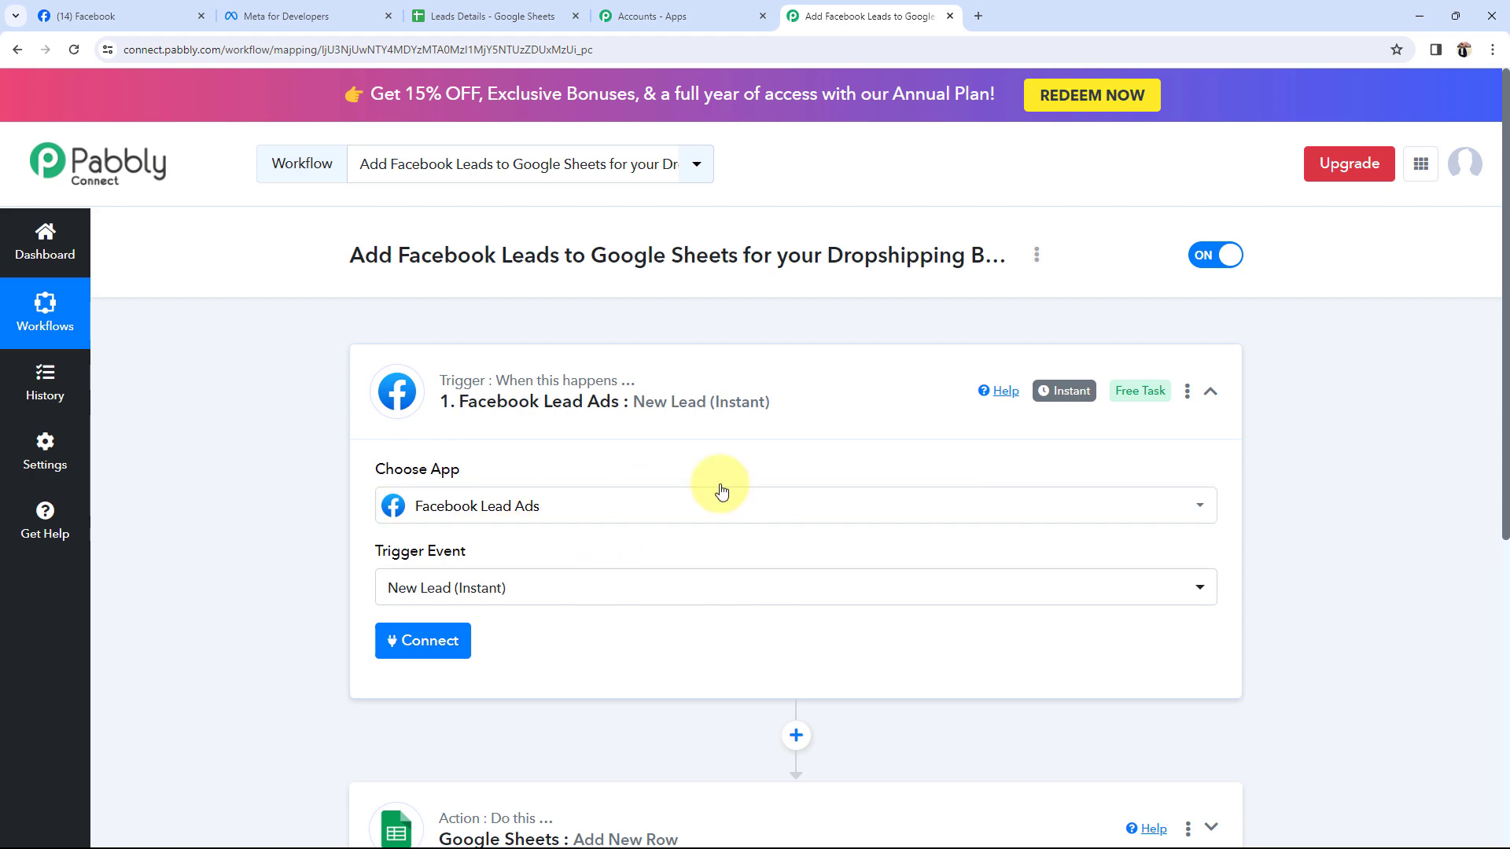
pyautogui.click(102, 9)
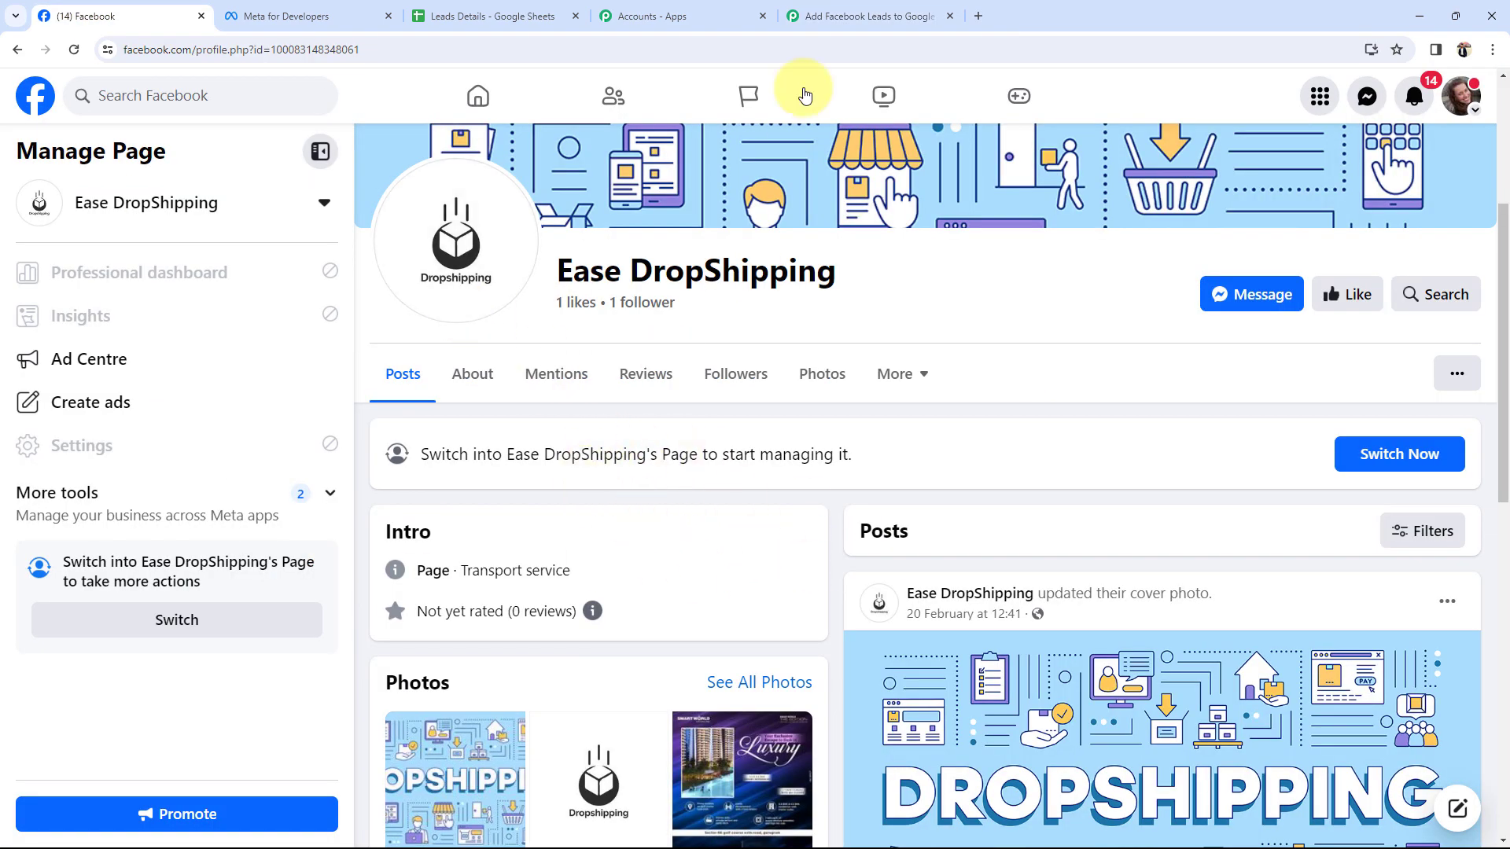
pyautogui.click(865, 16)
pyautogui.scroll(-1, 111, 597)
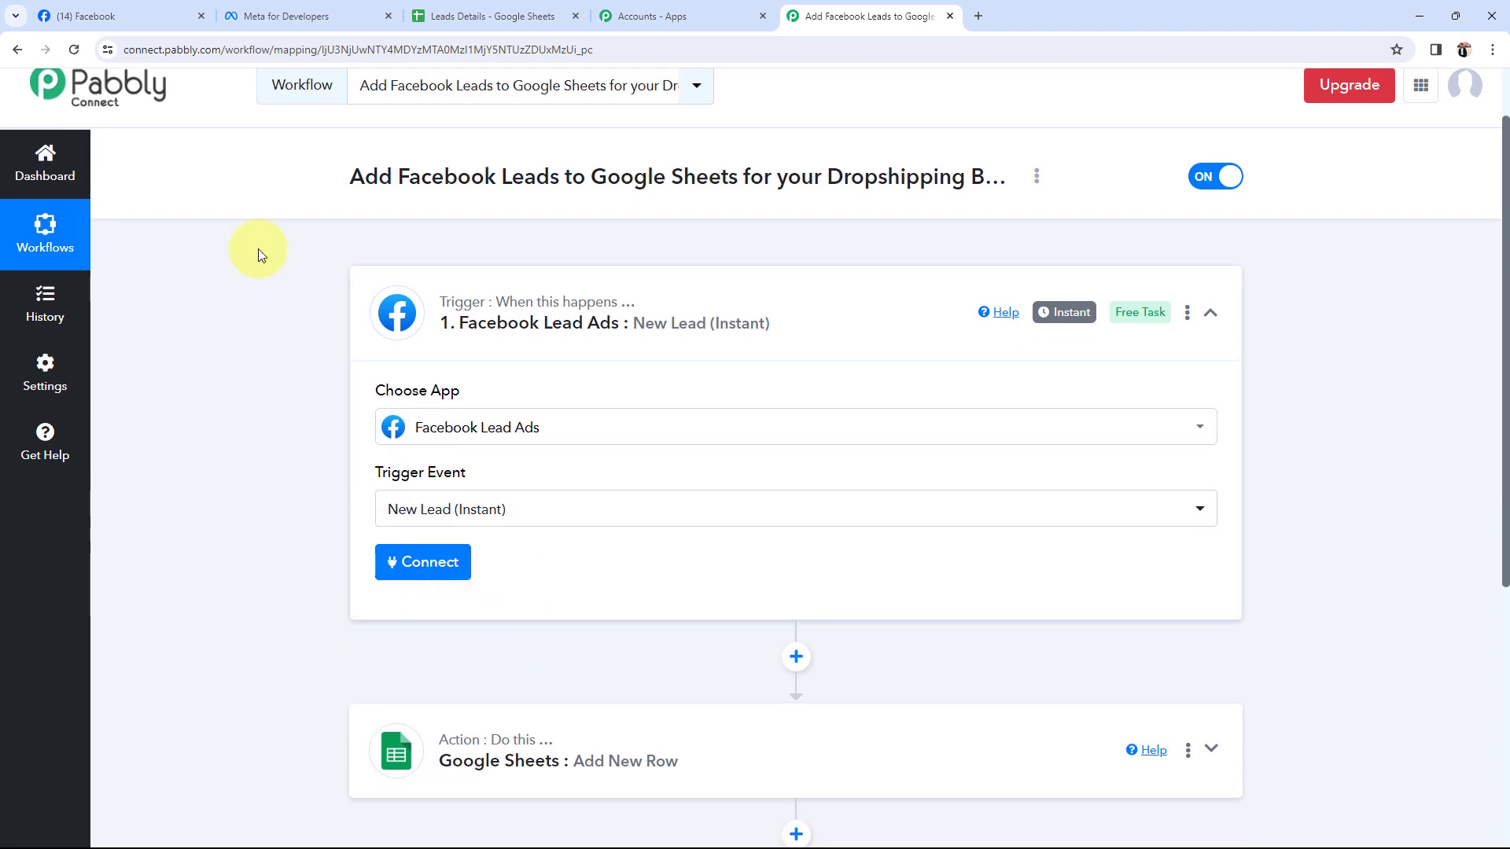
pyautogui.click(422, 563)
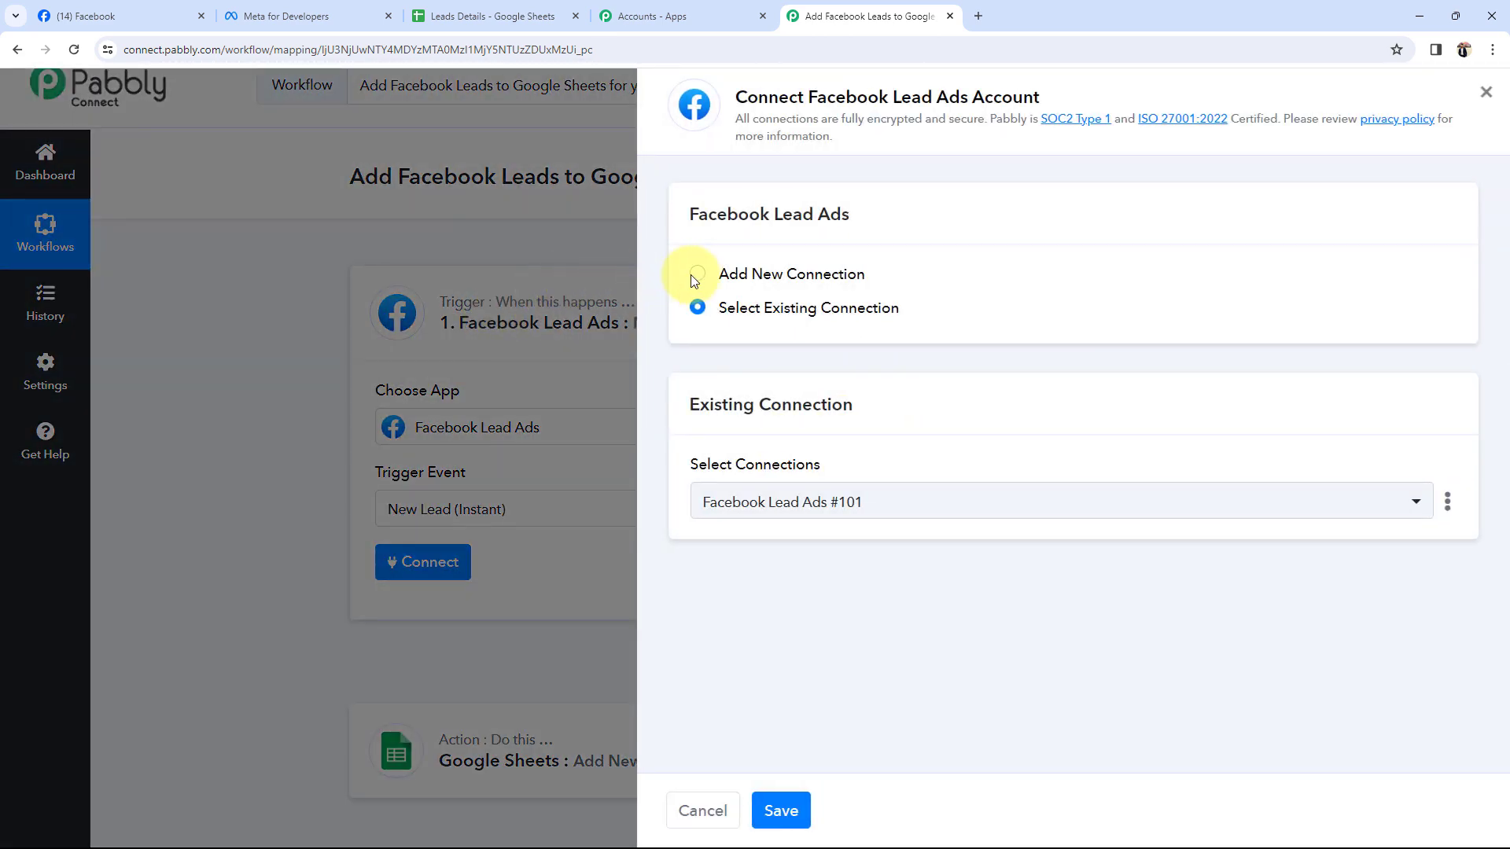
pyautogui.click(697, 275)
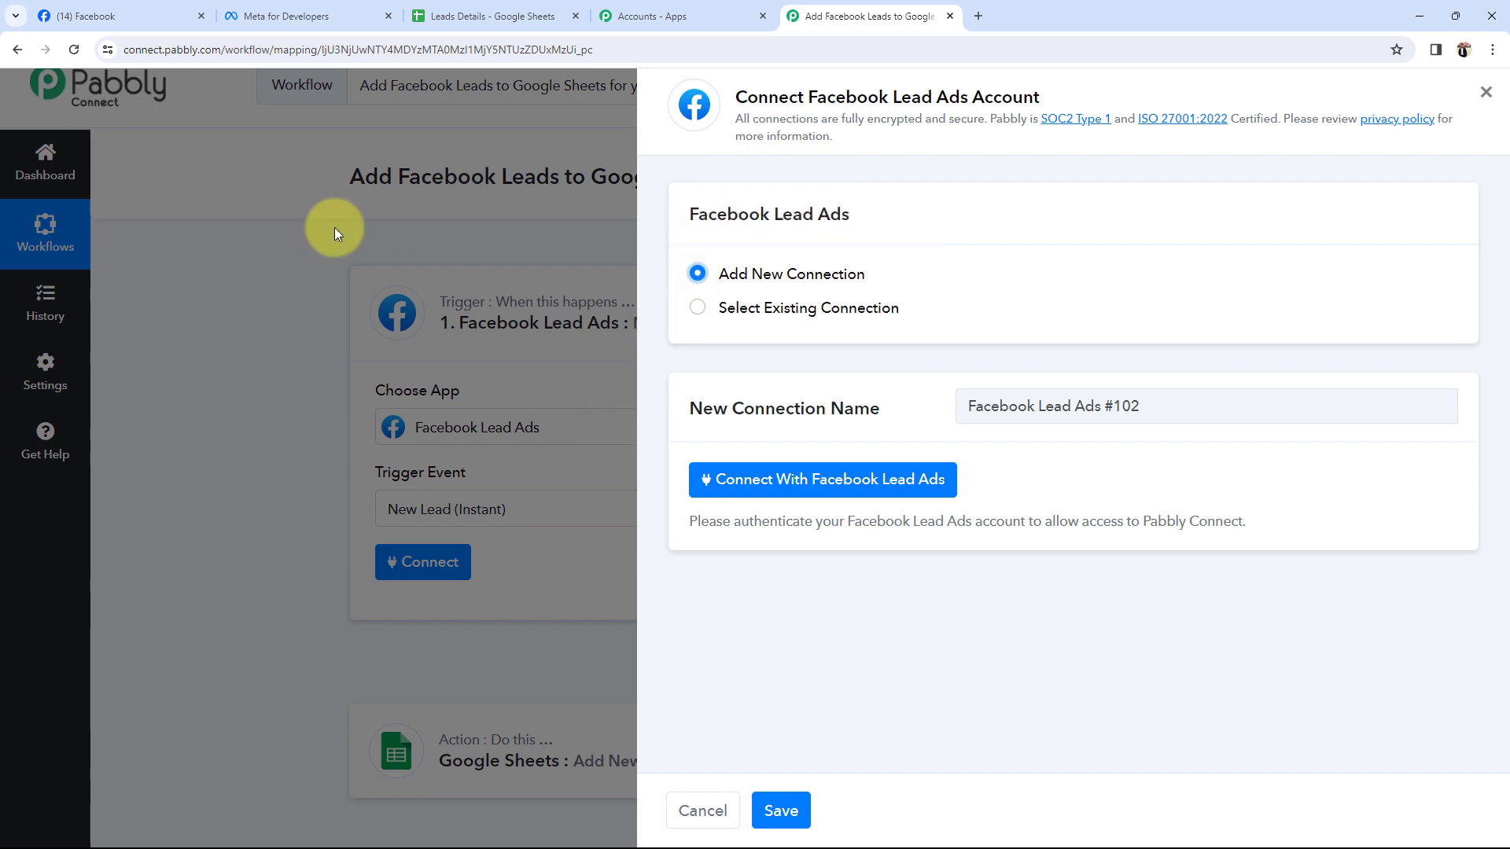
pyautogui.click(49, 10)
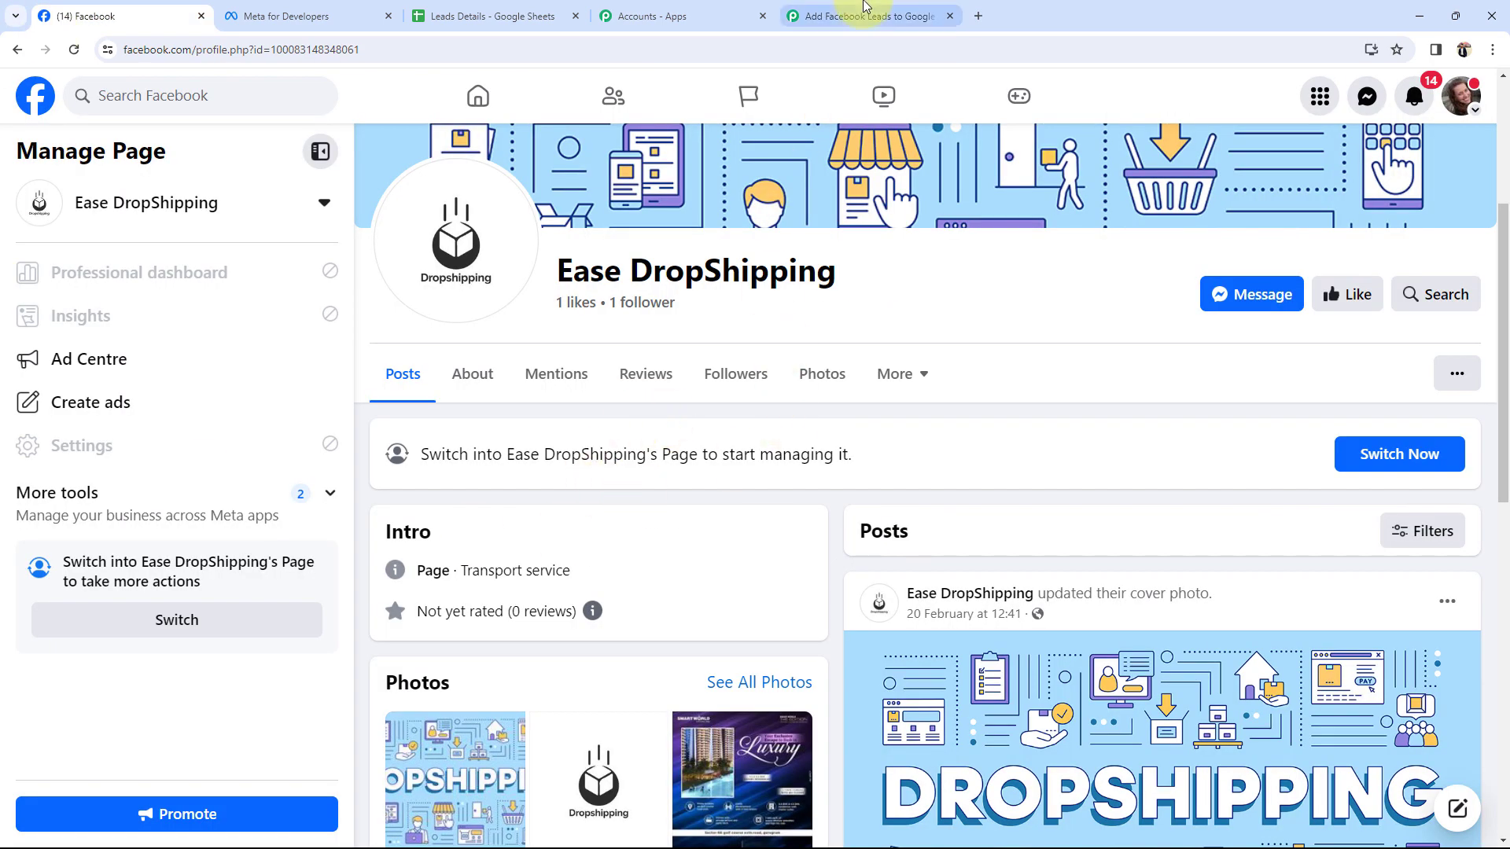
pyautogui.click(811, 13)
pyautogui.click(777, 481)
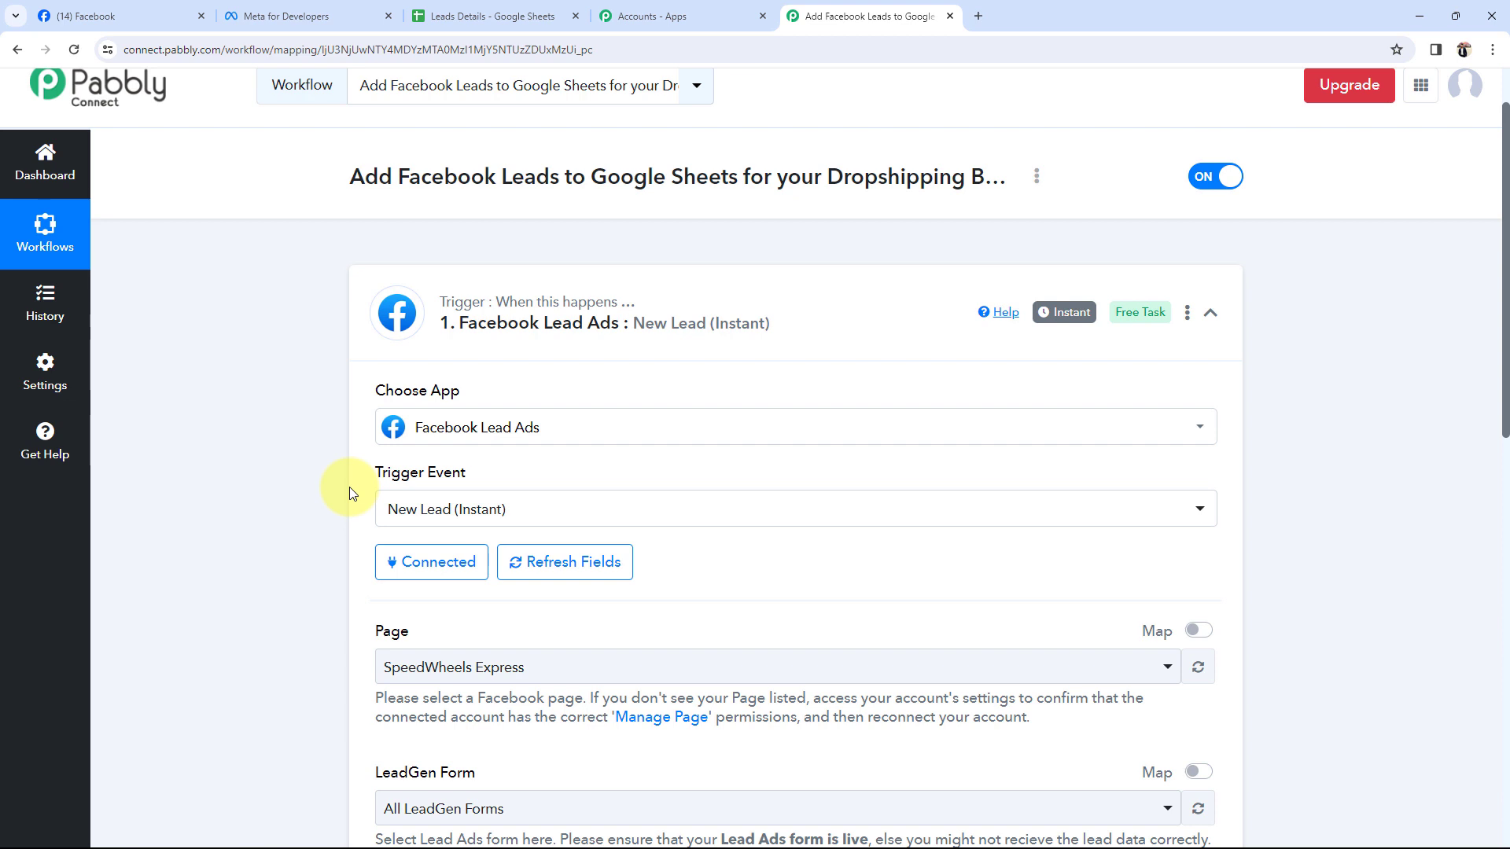
# Inspect the trigger's Page dropdown and check the Facebook Page's name in the other tab.
pyautogui.scroll(-4, 348, 487)
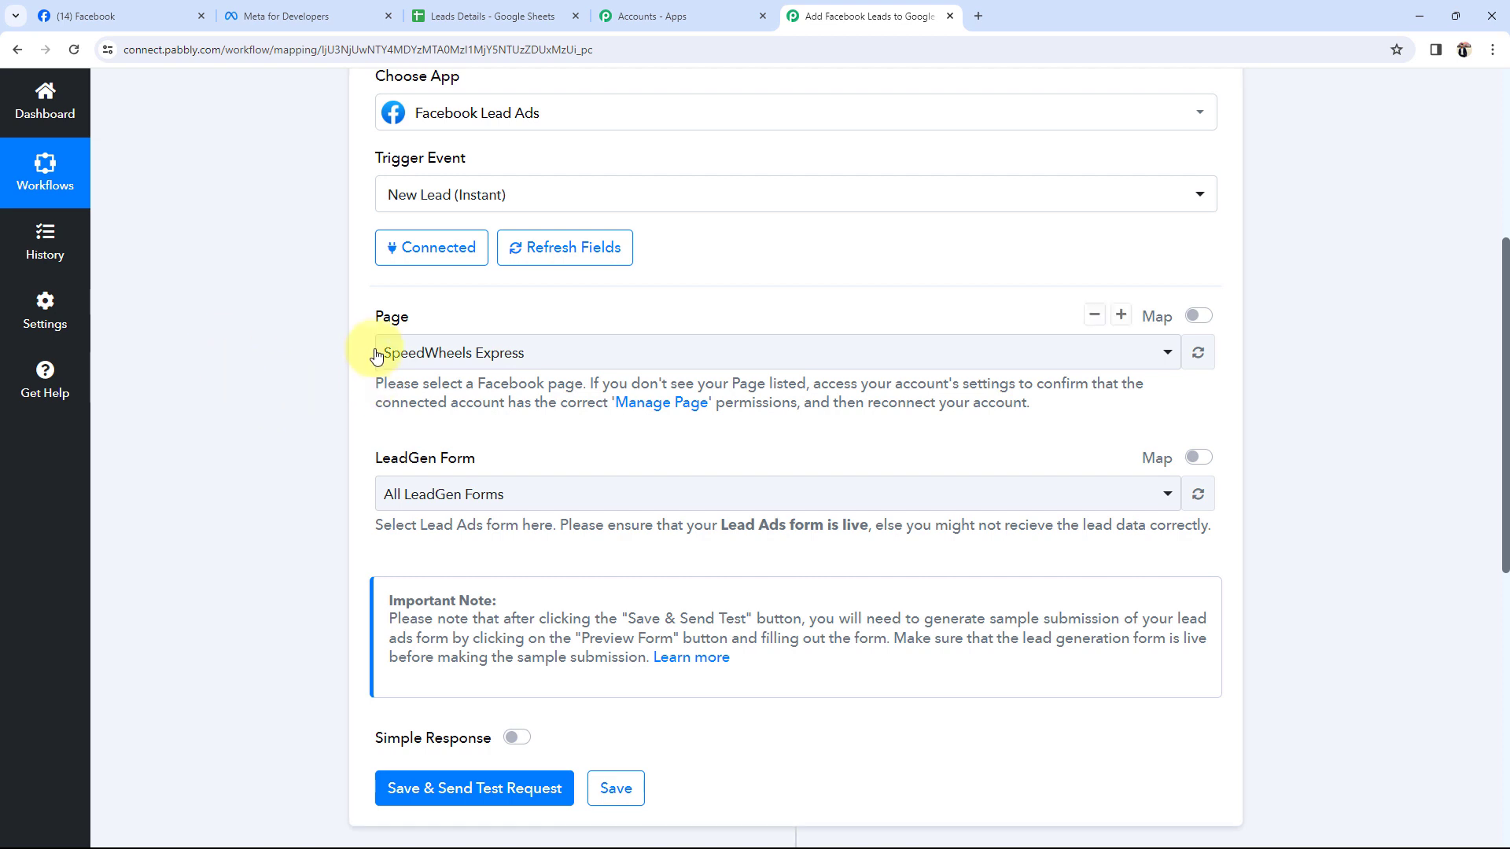
pyautogui.doubleClick(391, 317)
pyautogui.moveTo(378, 459); pyautogui.dragTo(496, 456)
pyautogui.click(215, 417)
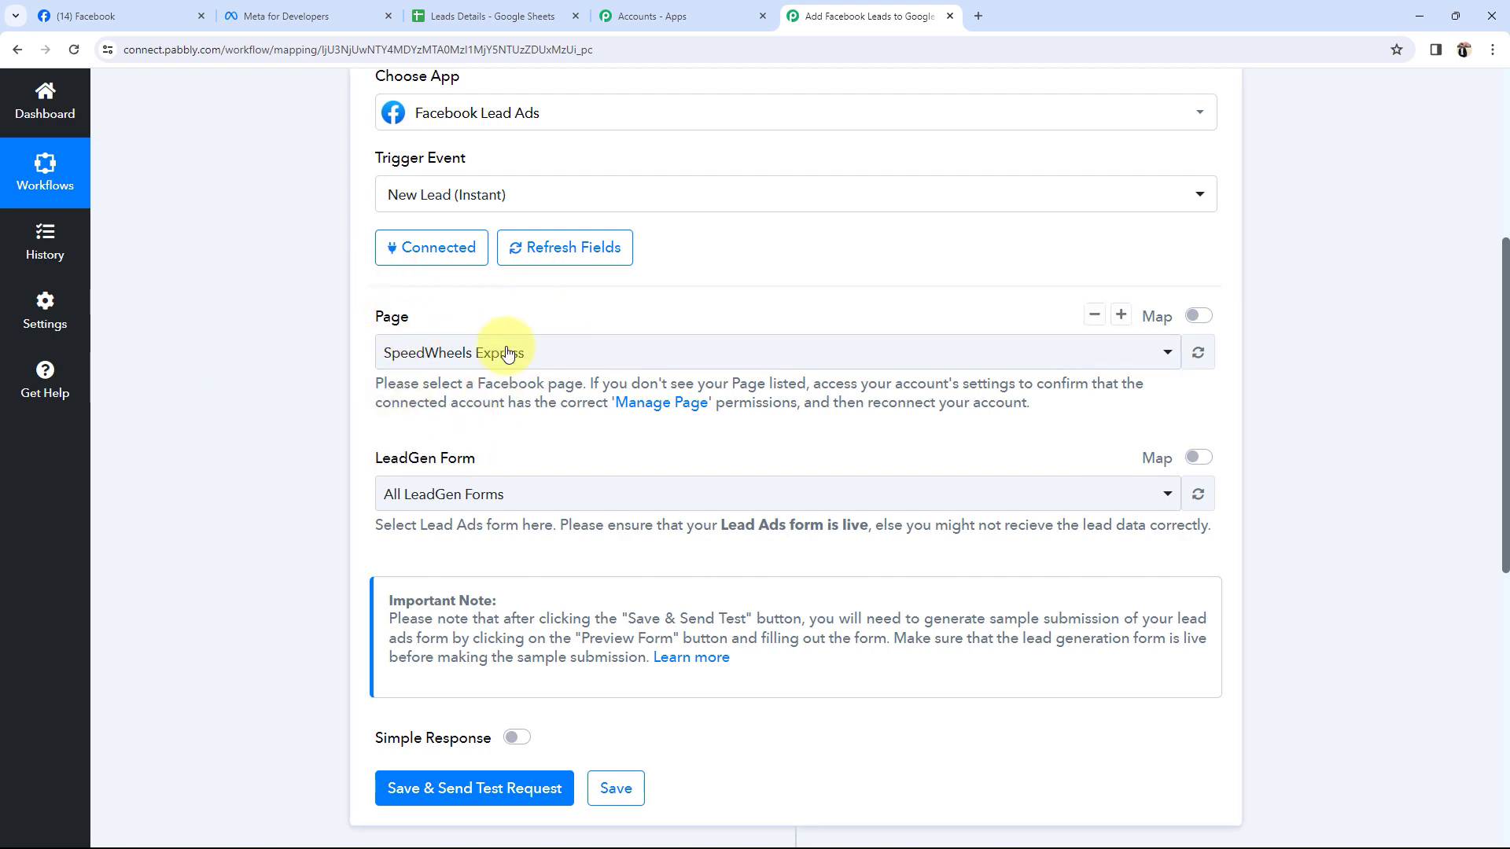
pyautogui.click(420, 354)
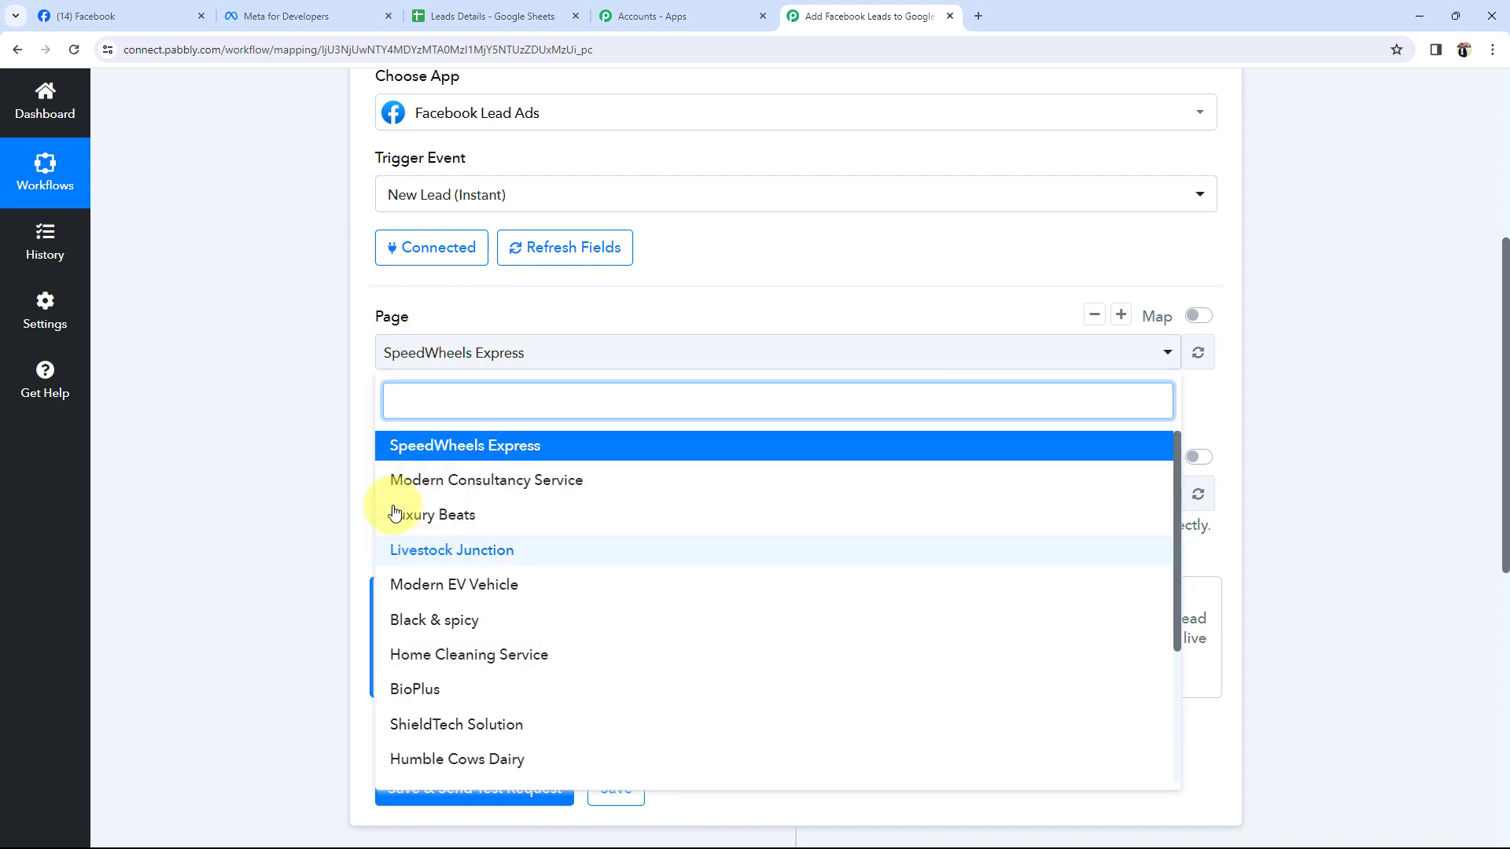
pyautogui.click(285, 395)
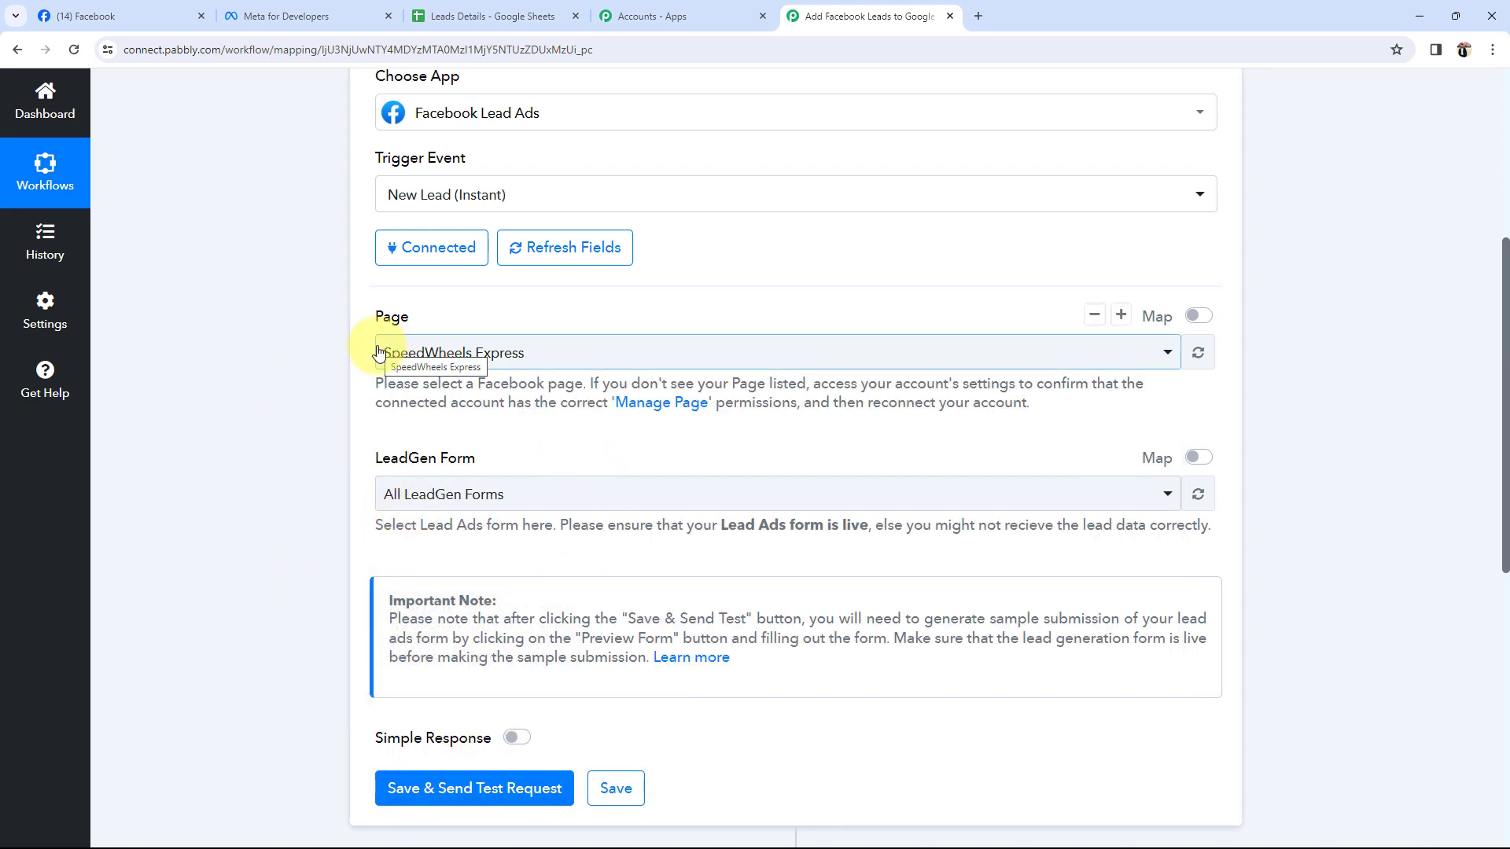
pyautogui.click(122, 14)
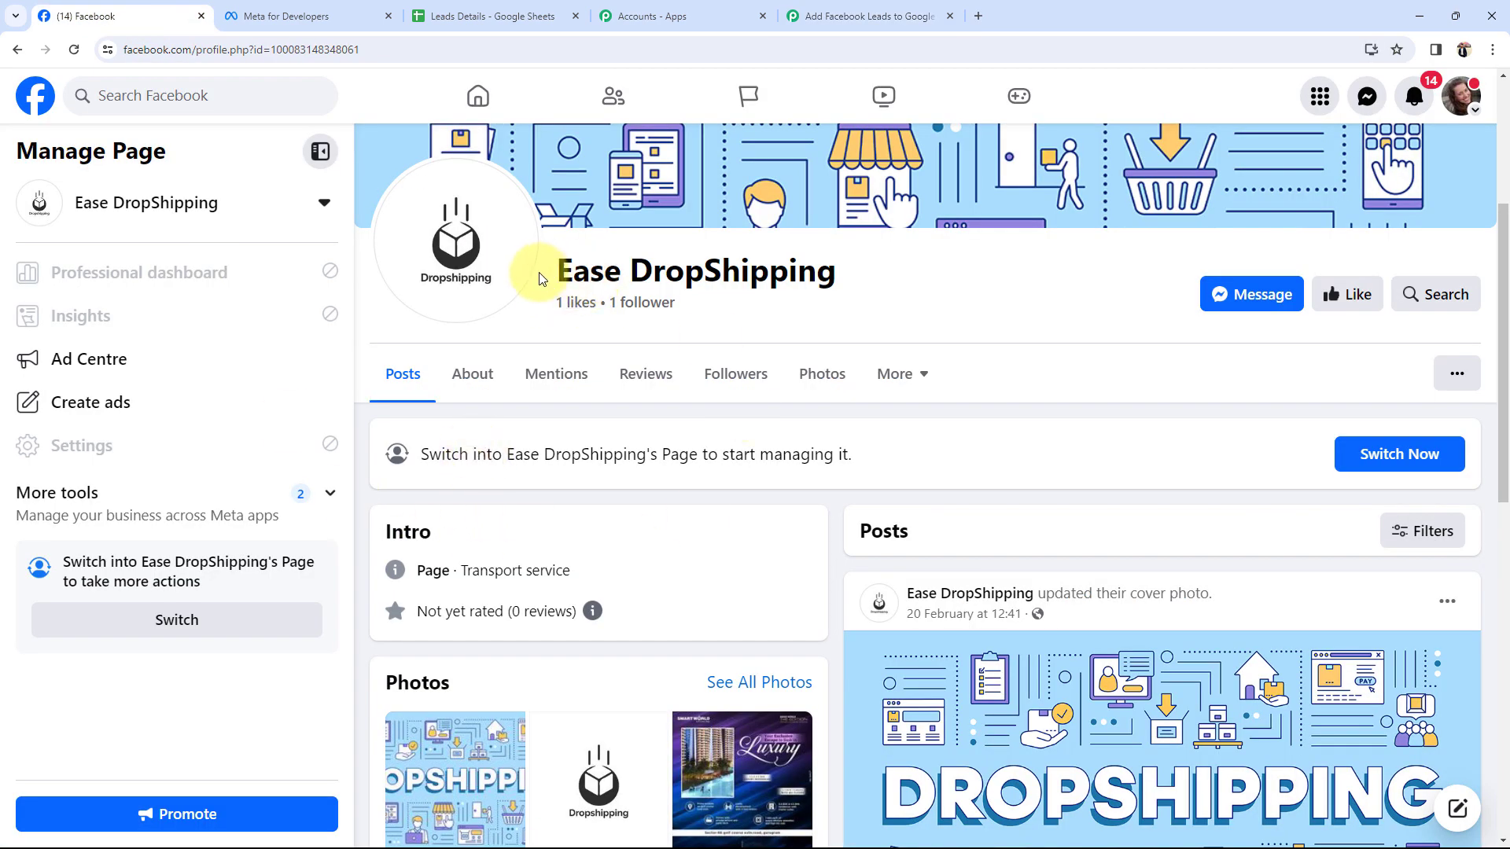
pyautogui.click(896, 14)
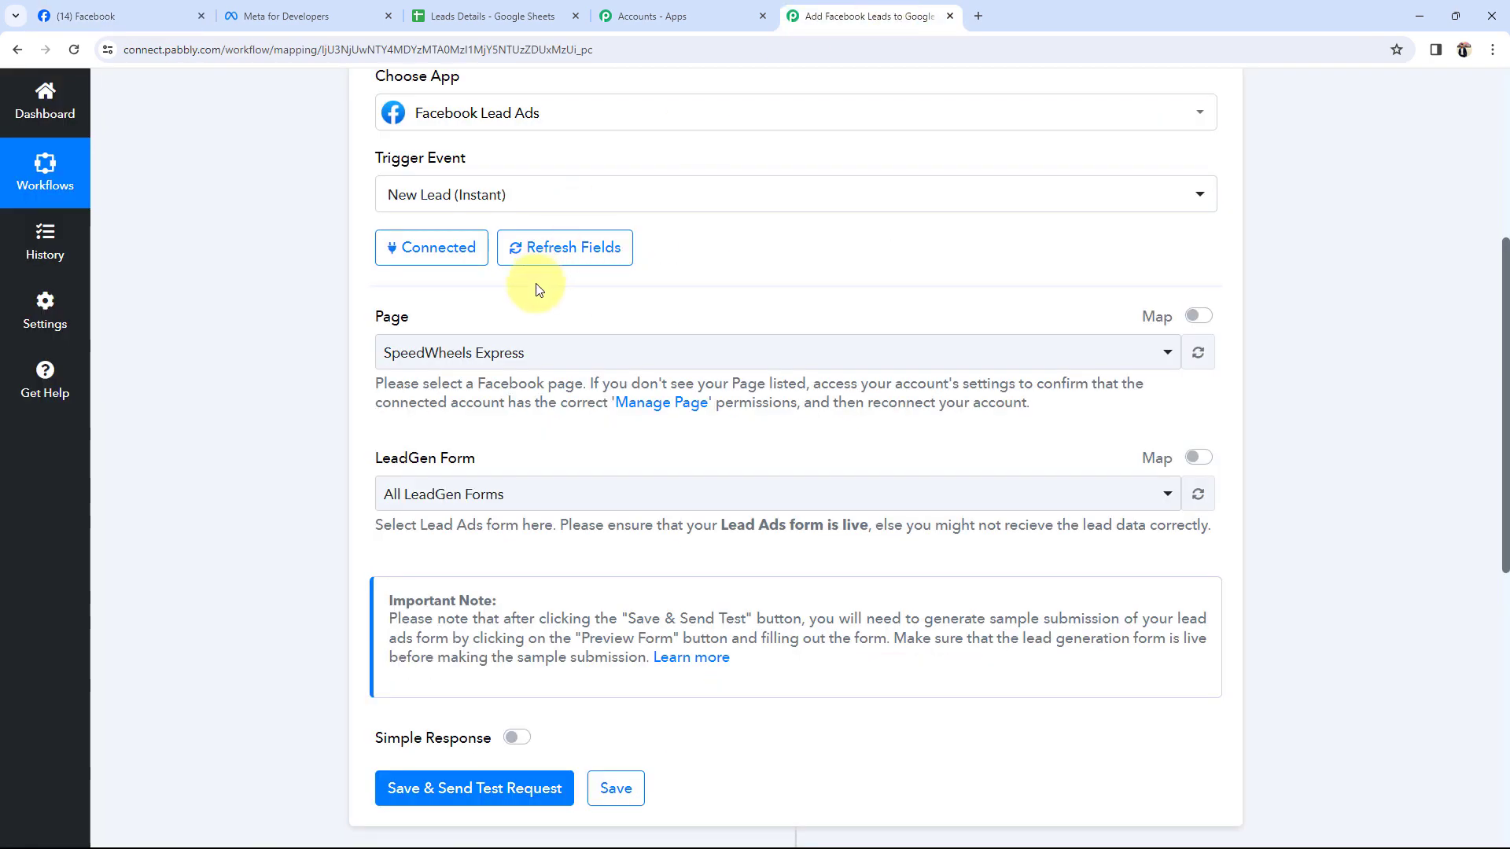
# Search 'eas' in the Page dropdown and select Ease DropShipping.
pyautogui.click(405, 352)
pyautogui.write('e')
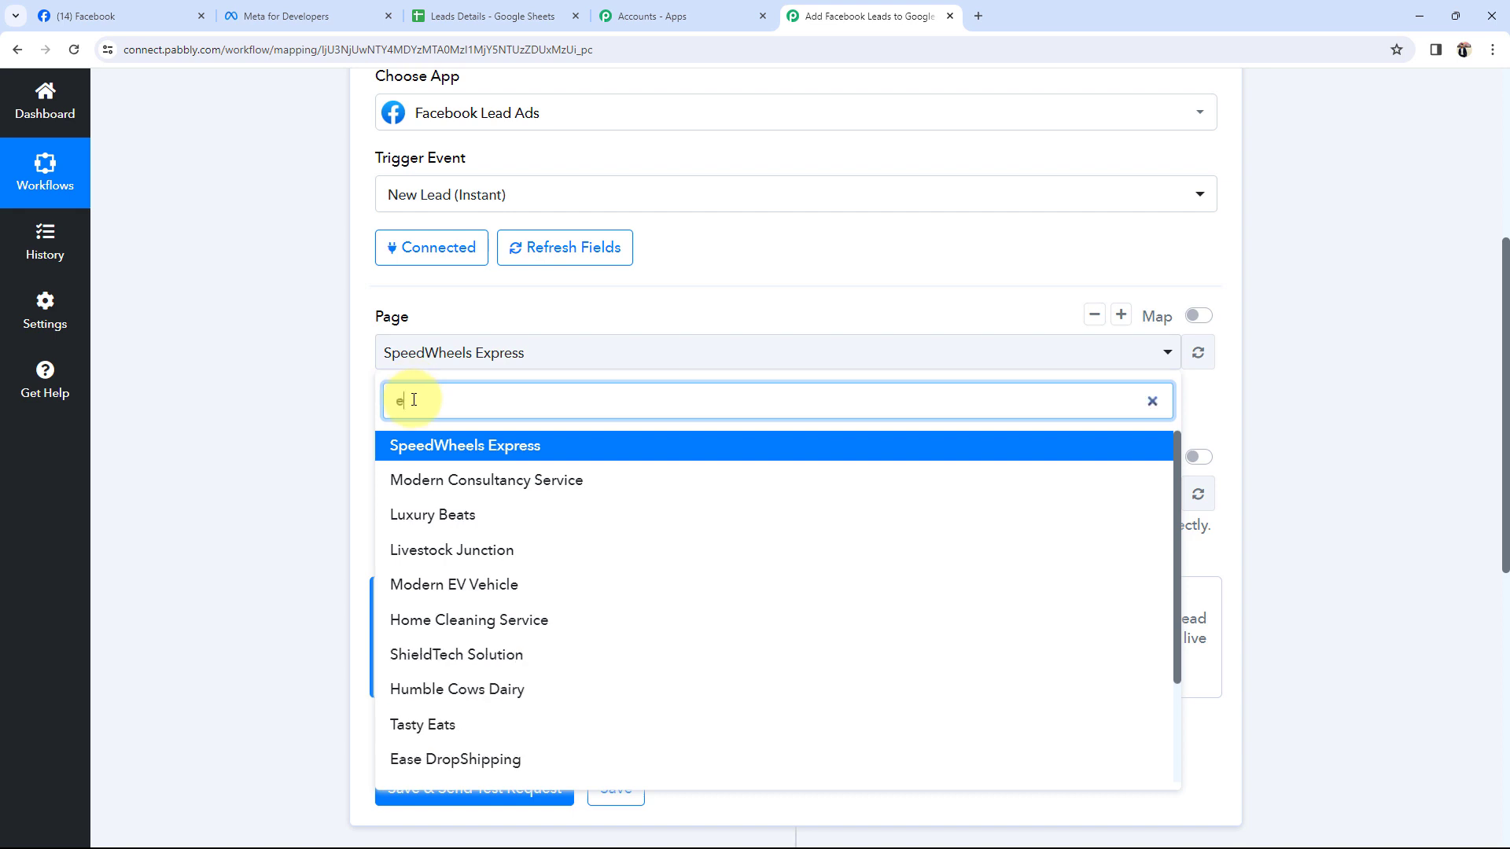
pyautogui.write('as')
pyautogui.click(414, 446)
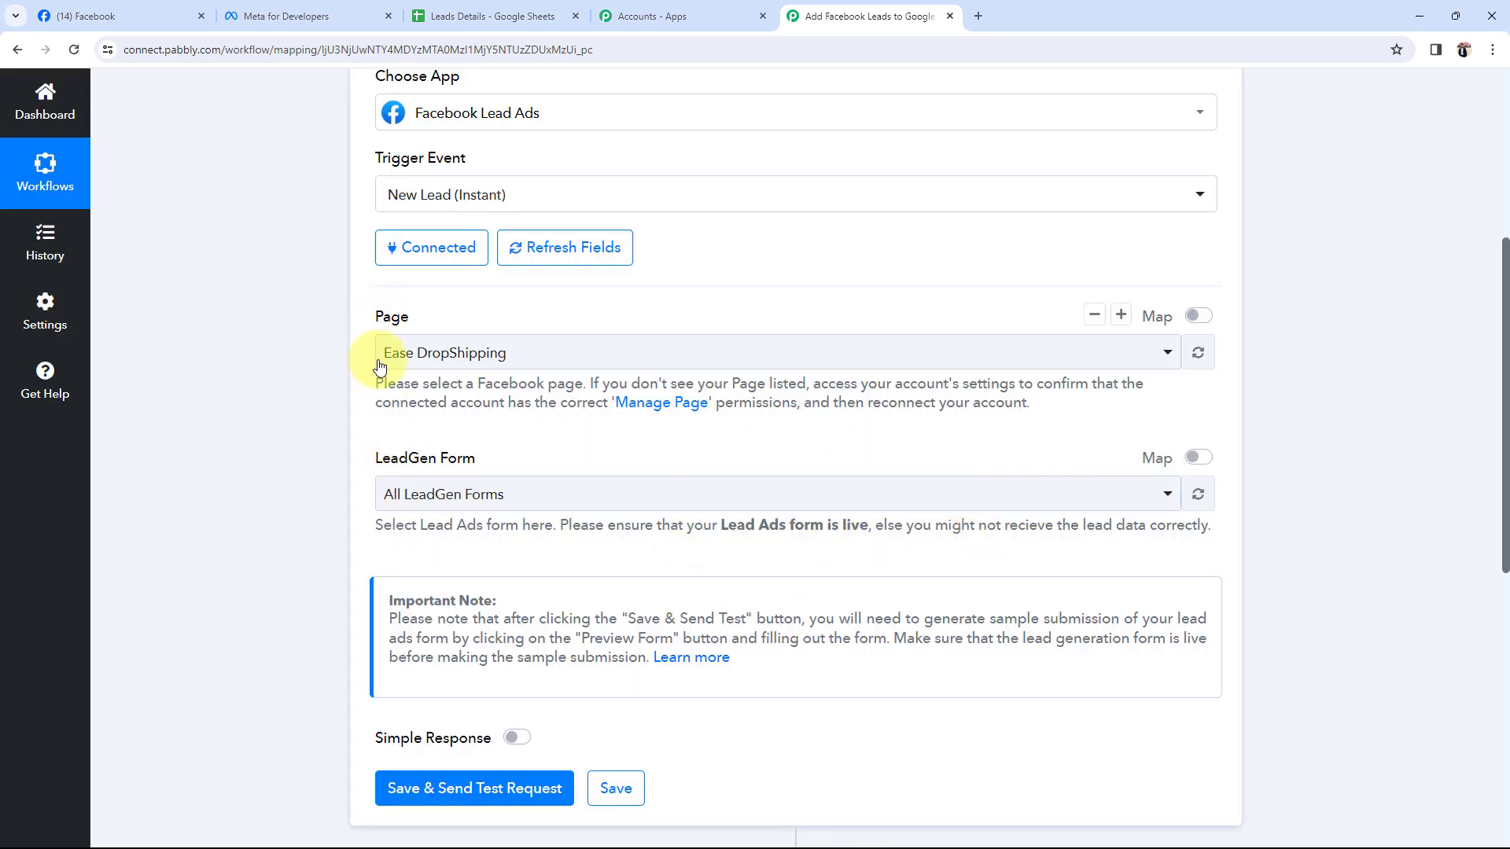
pyautogui.moveTo(577, 494)
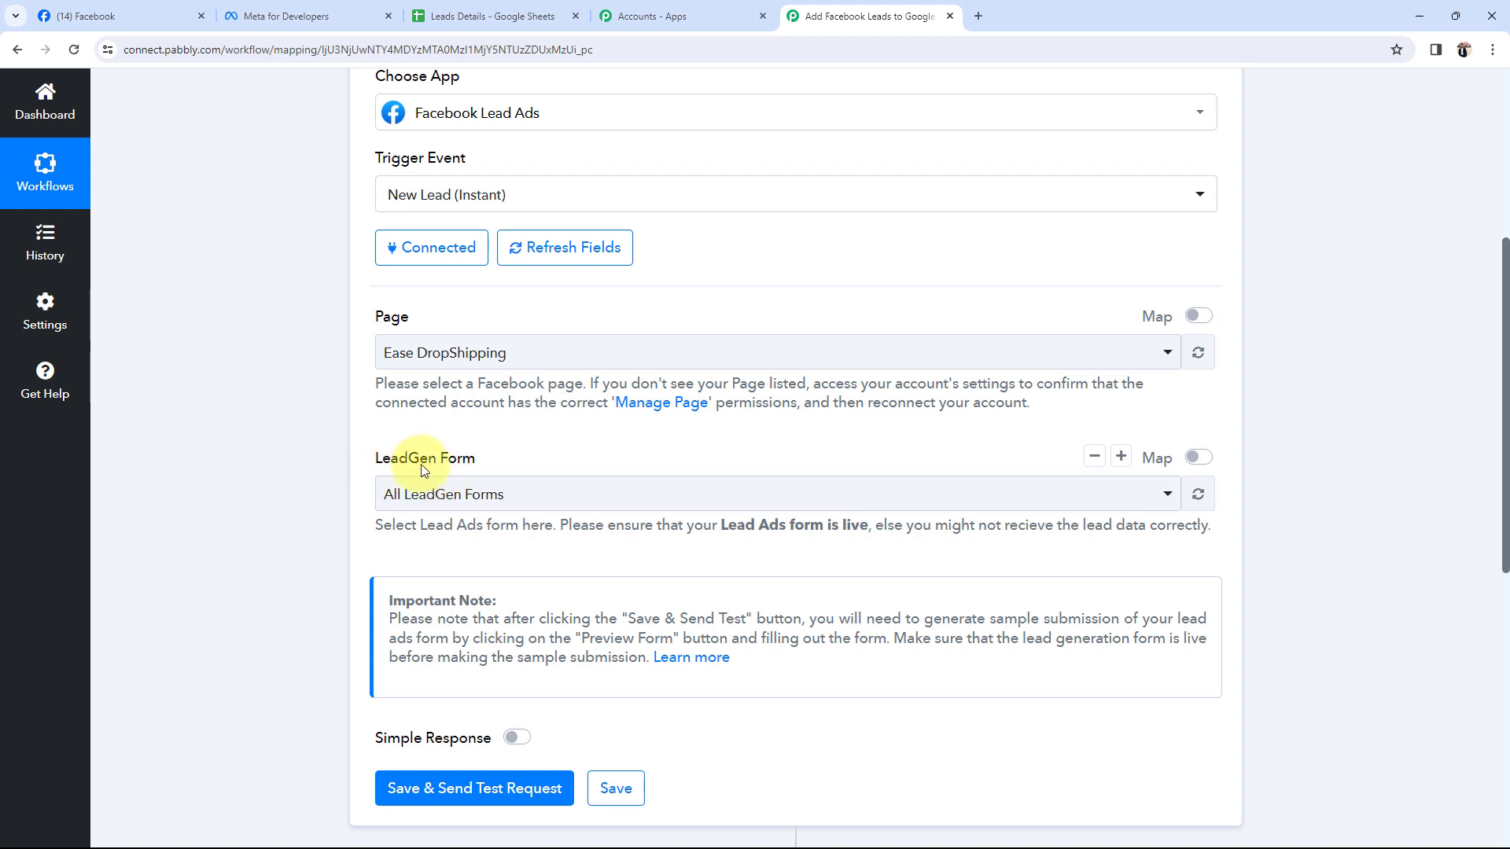
# Choose DropShipping as the trigger's LeadGen Form for the Ease DropShipping page.
pyautogui.click(577, 495)
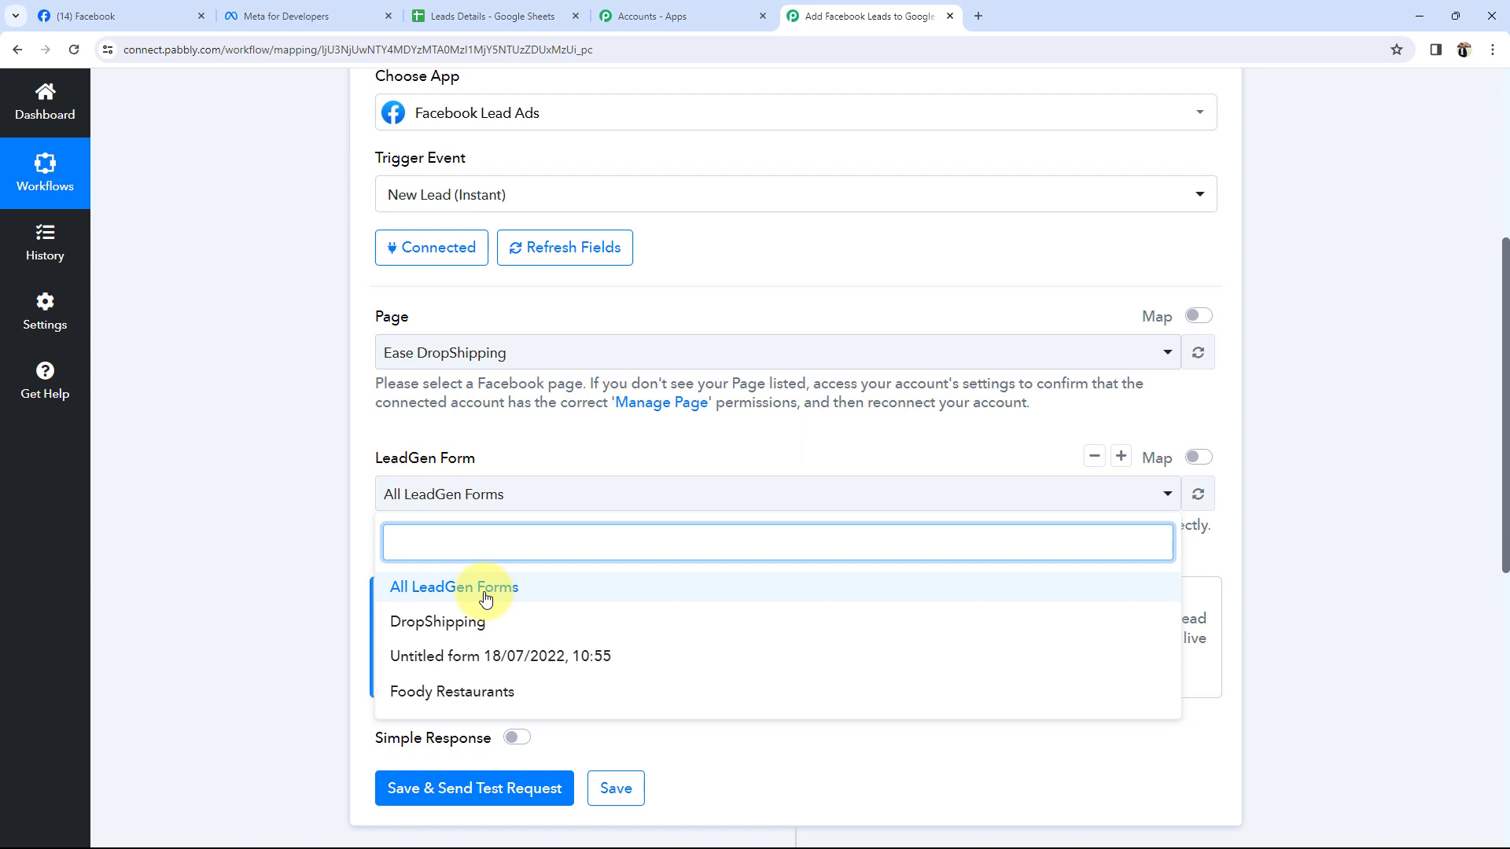
pyautogui.click(424, 621)
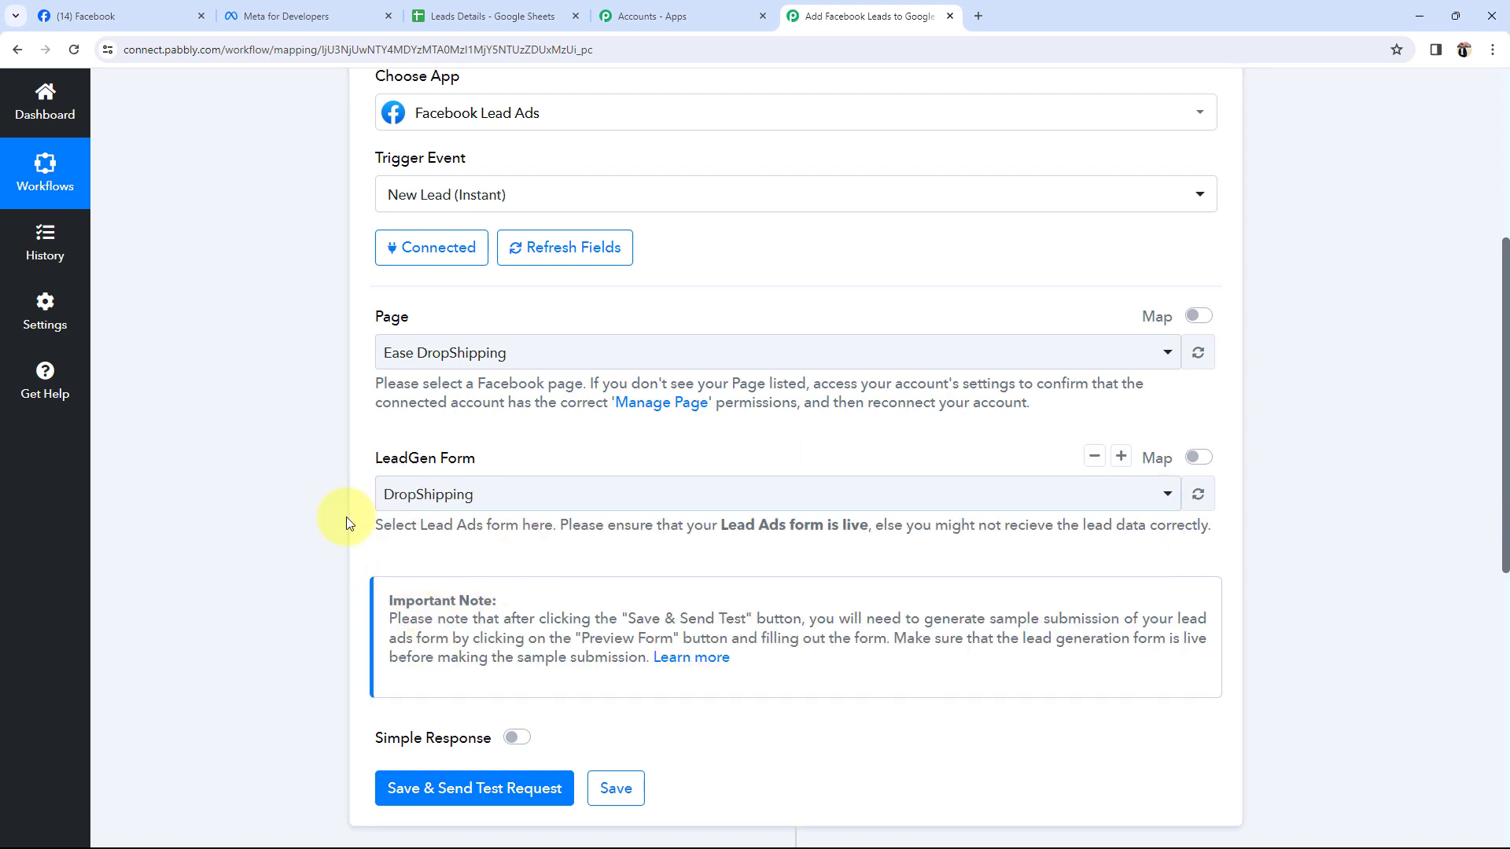
pyautogui.scroll(-1, 315, 472)
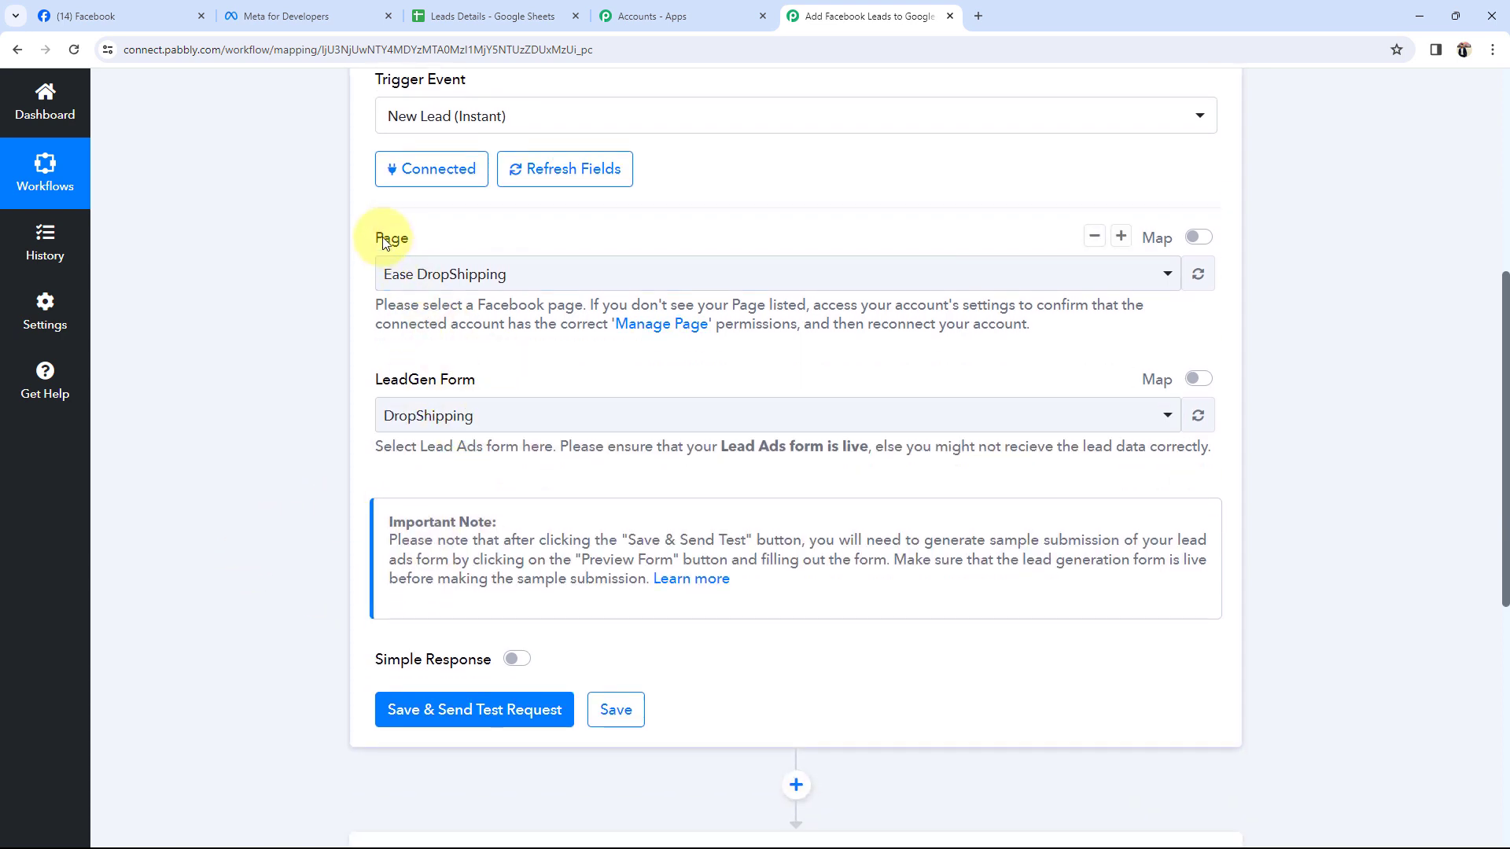
pyautogui.scroll(-2, 338, 429)
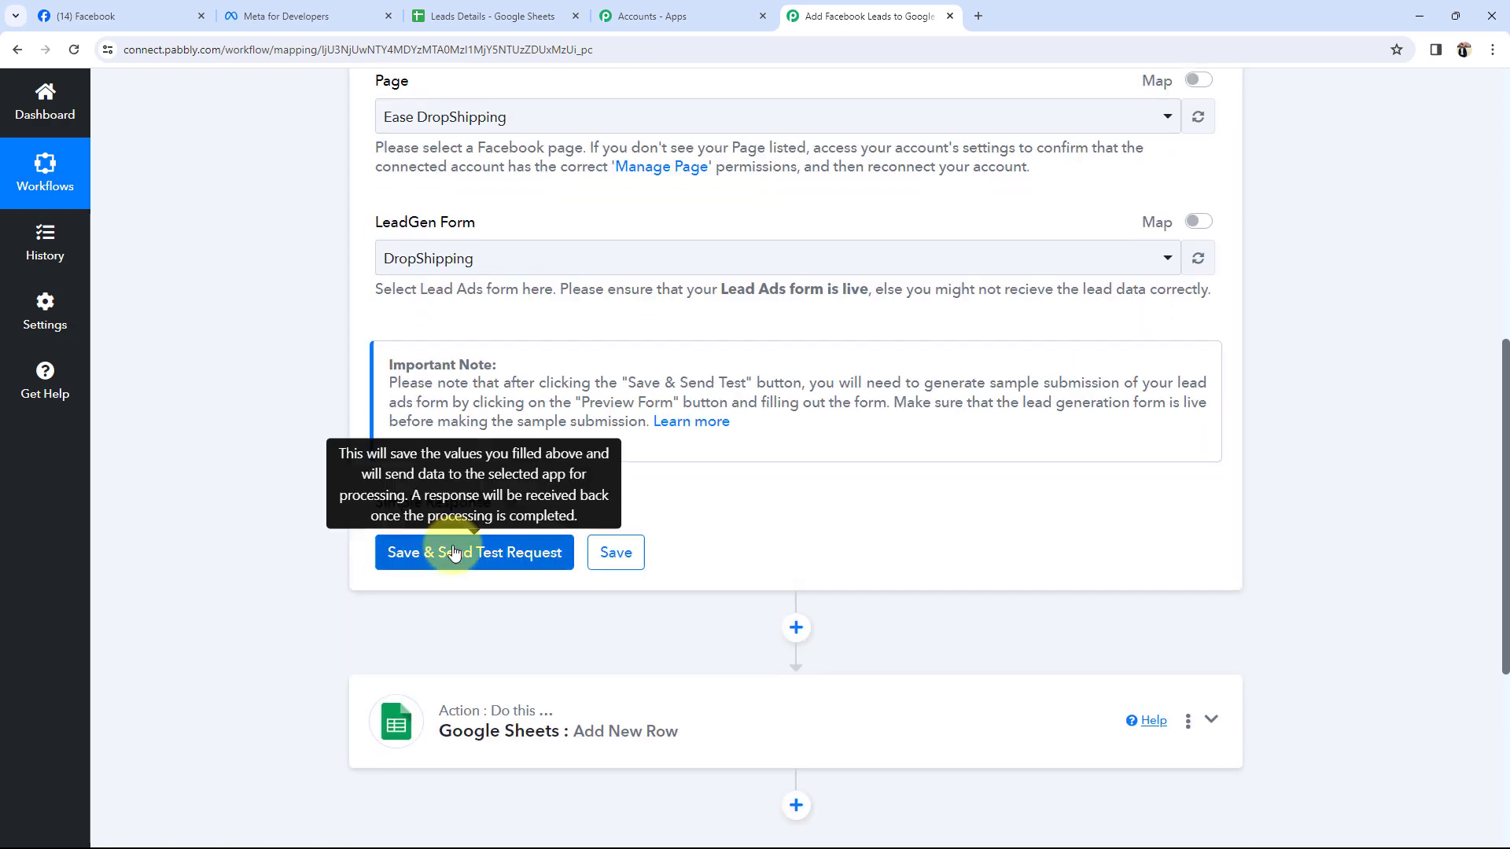
# Save the Facebook Lead Ads trigger and send a test request so it awaits a webhook response.
pyautogui.click(454, 553)
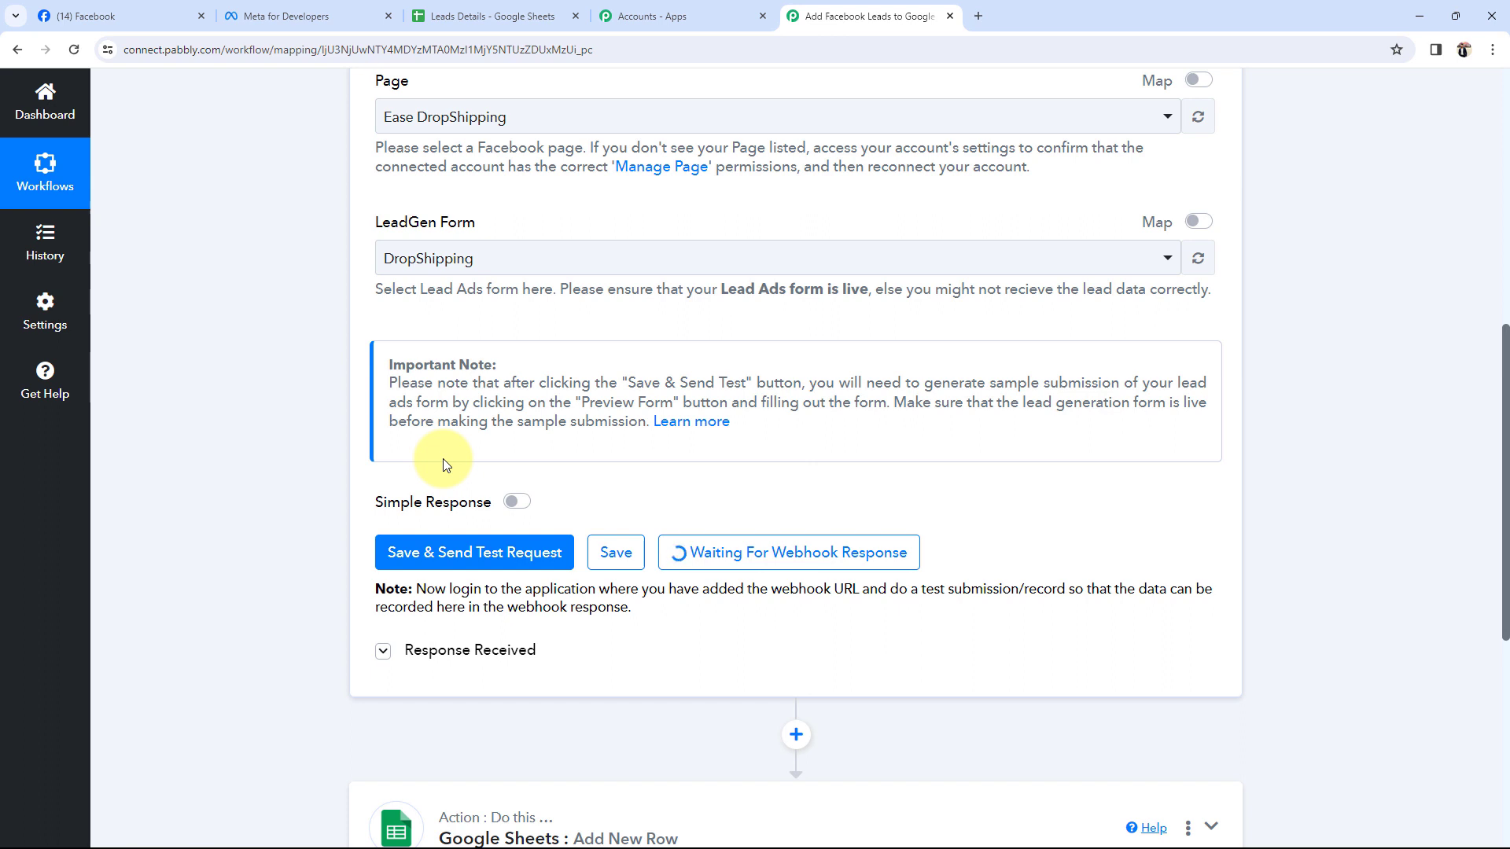
pyautogui.scroll(1, 446, 467)
pyautogui.scroll(-1, 270, 588)
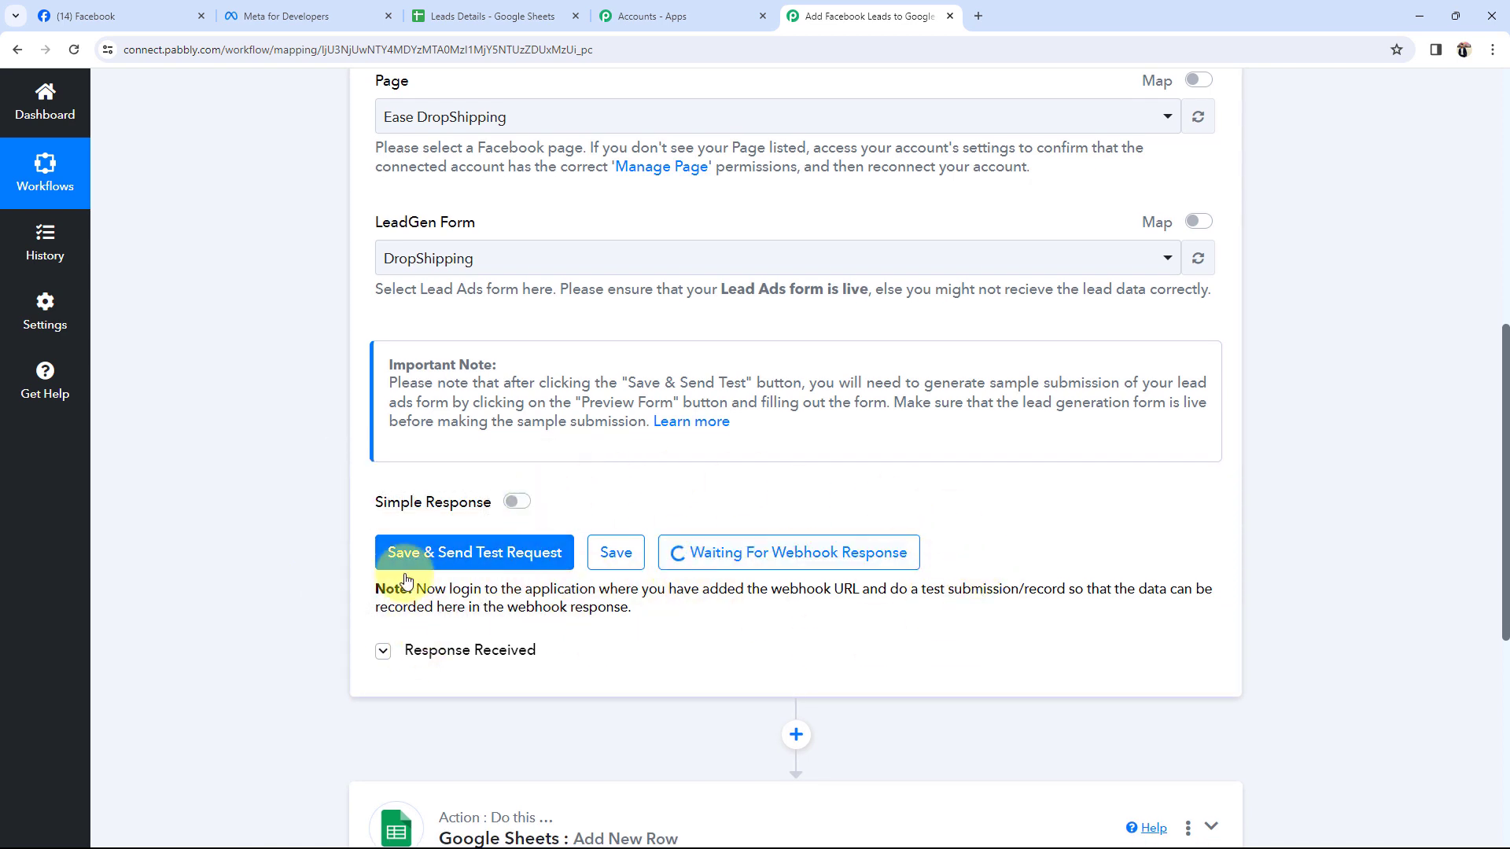
# Go to the Lead Ads Testing Tool in Meta for Developers' tools.
pyautogui.click(285, 16)
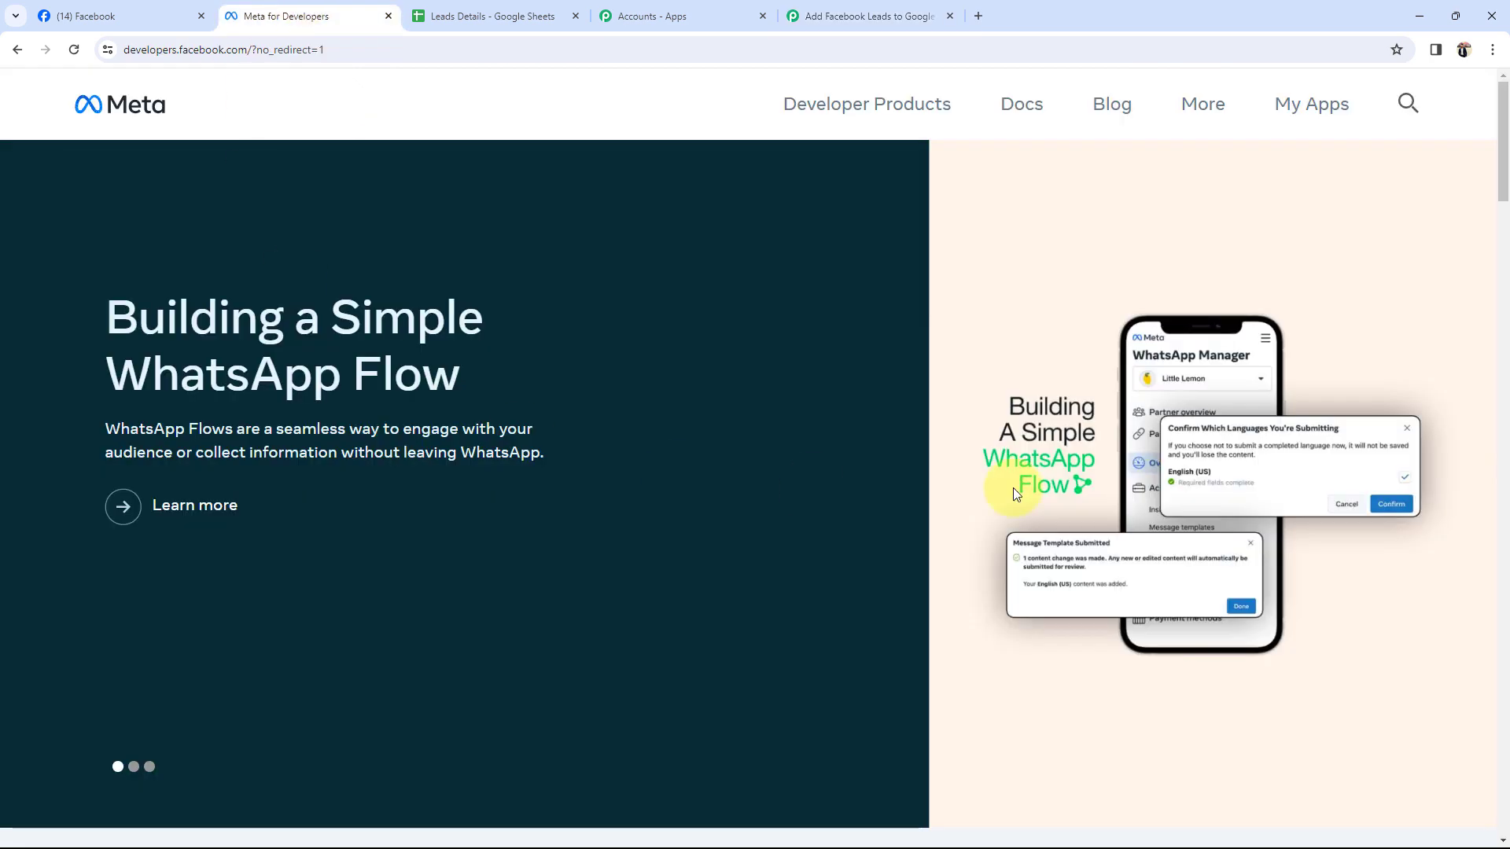
pyautogui.click(1312, 103)
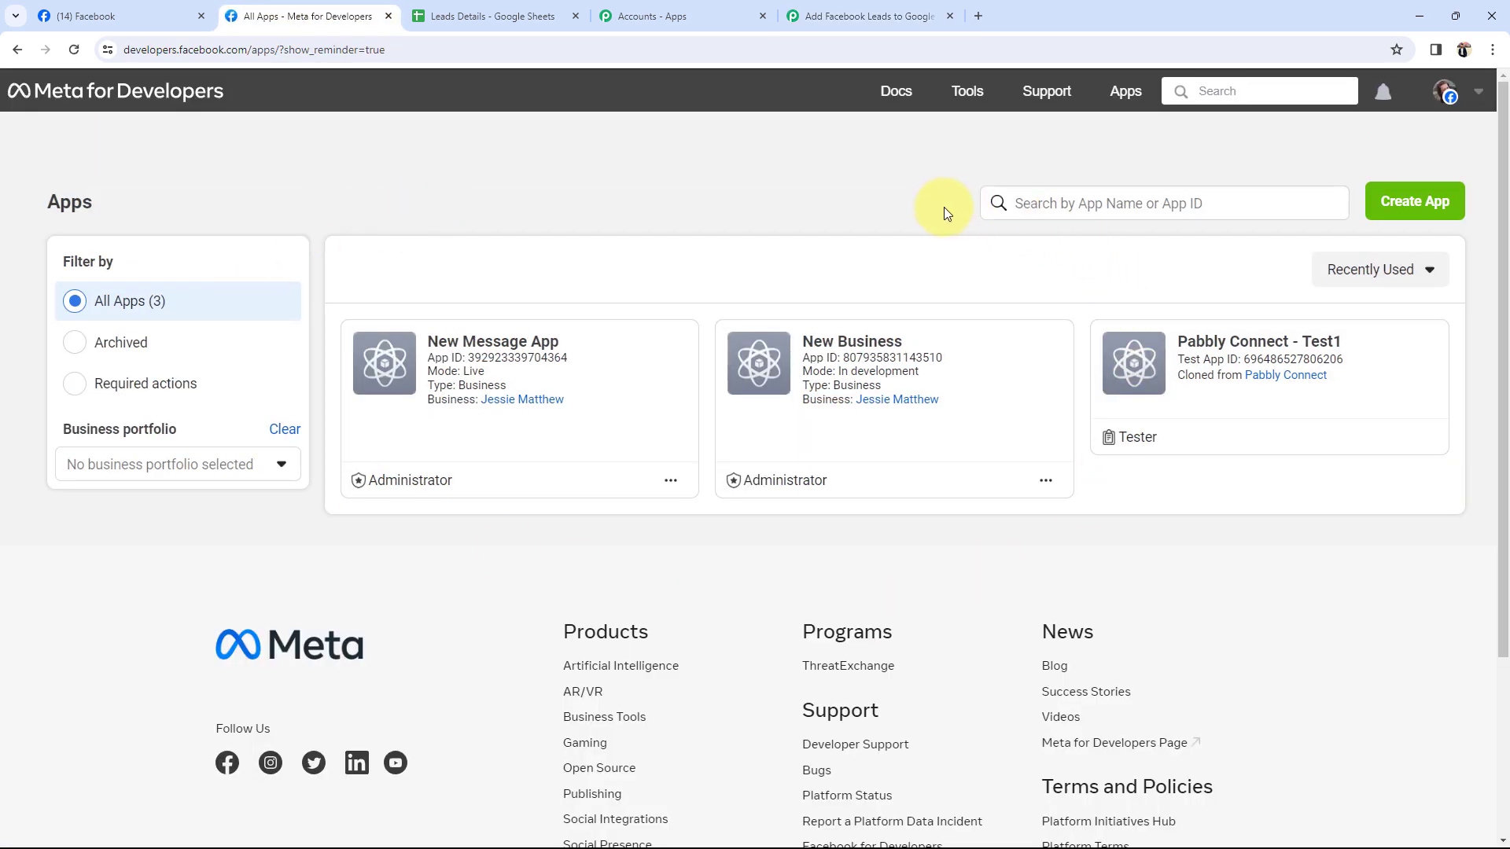
pyautogui.click(969, 92)
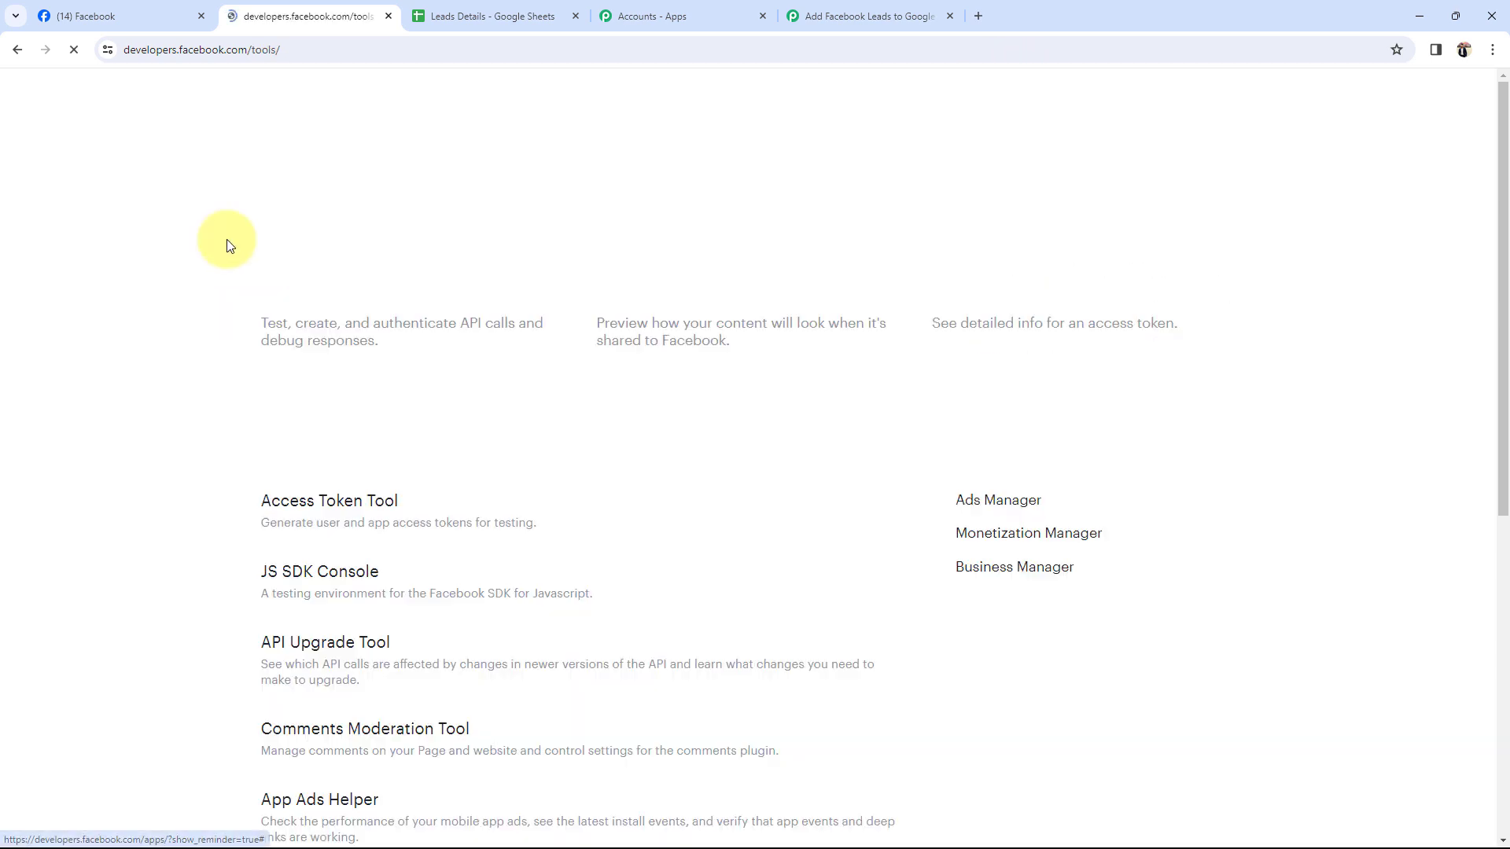
pyautogui.scroll(-3, 100, 427)
pyautogui.click(311, 640)
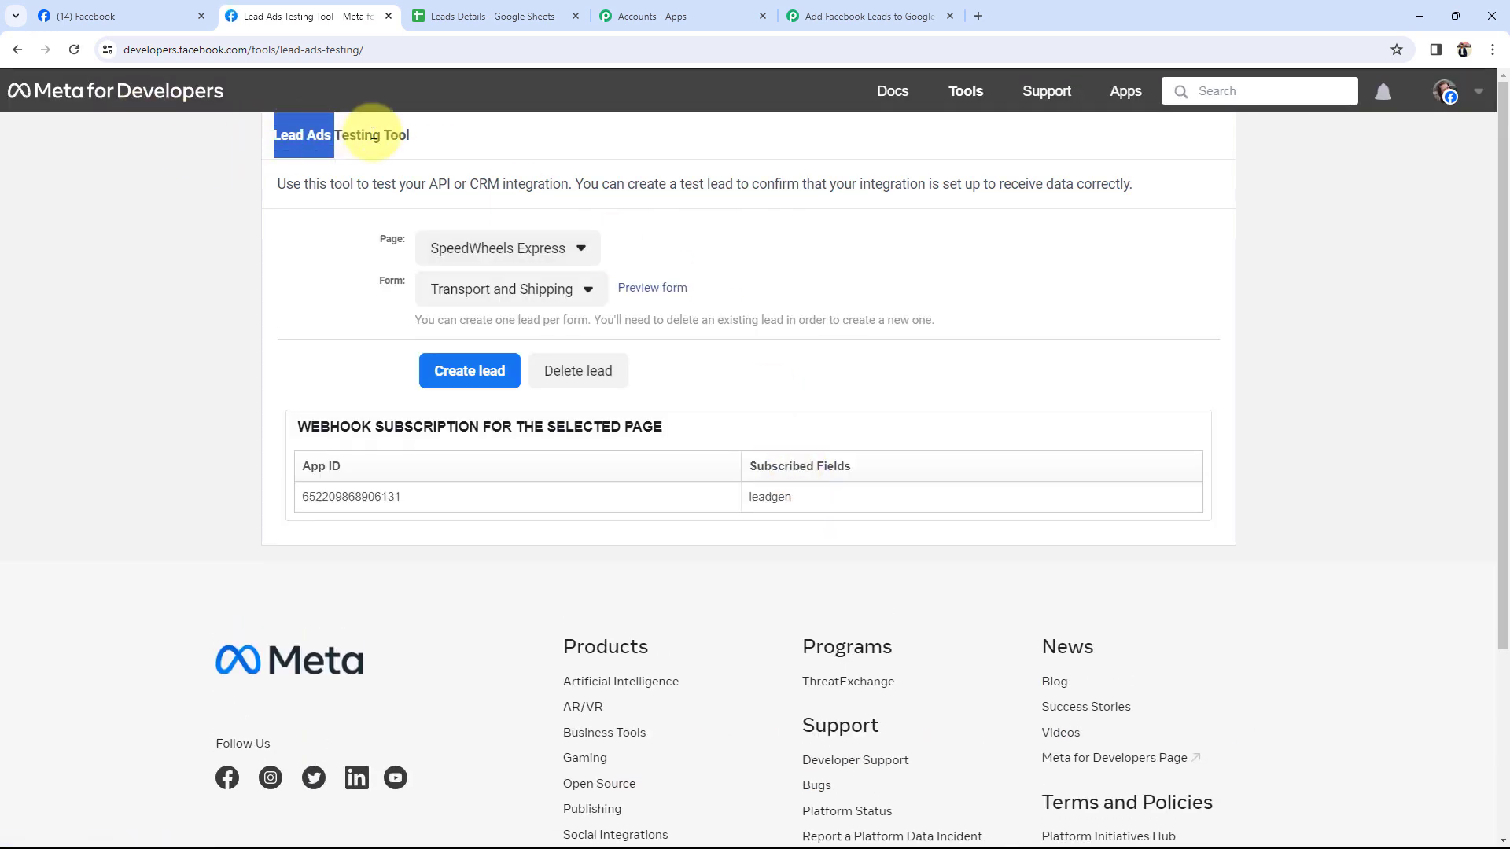
# Select the Ease DropShipping page so the DropShipping form is targeted, and confirm Pabbly is still waiting.
pyautogui.moveTo(270, 137); pyautogui.dragTo(425, 168)
pyautogui.click(260, 270)
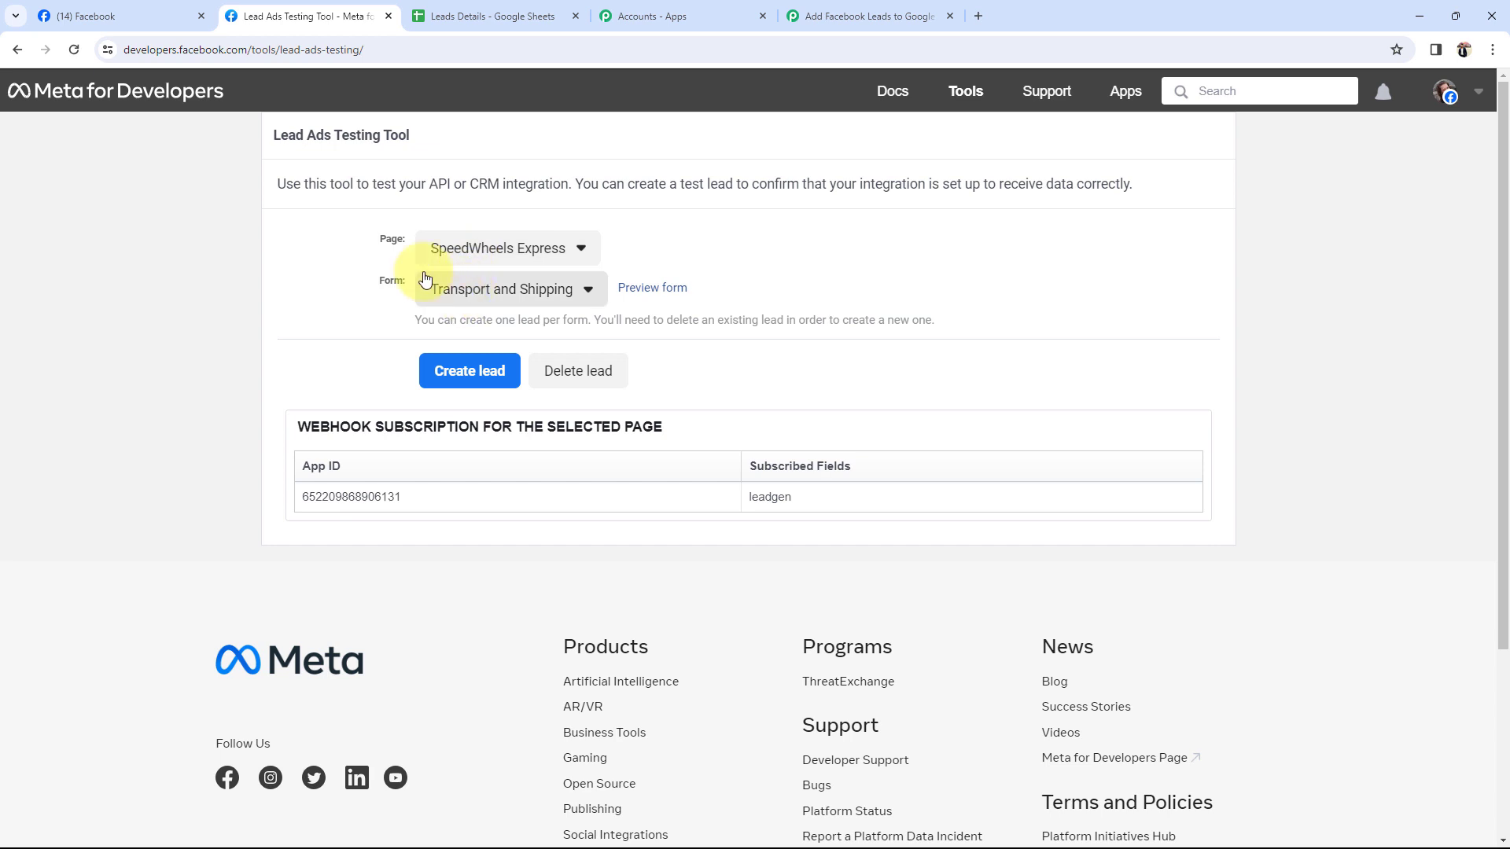
pyautogui.click(453, 250)
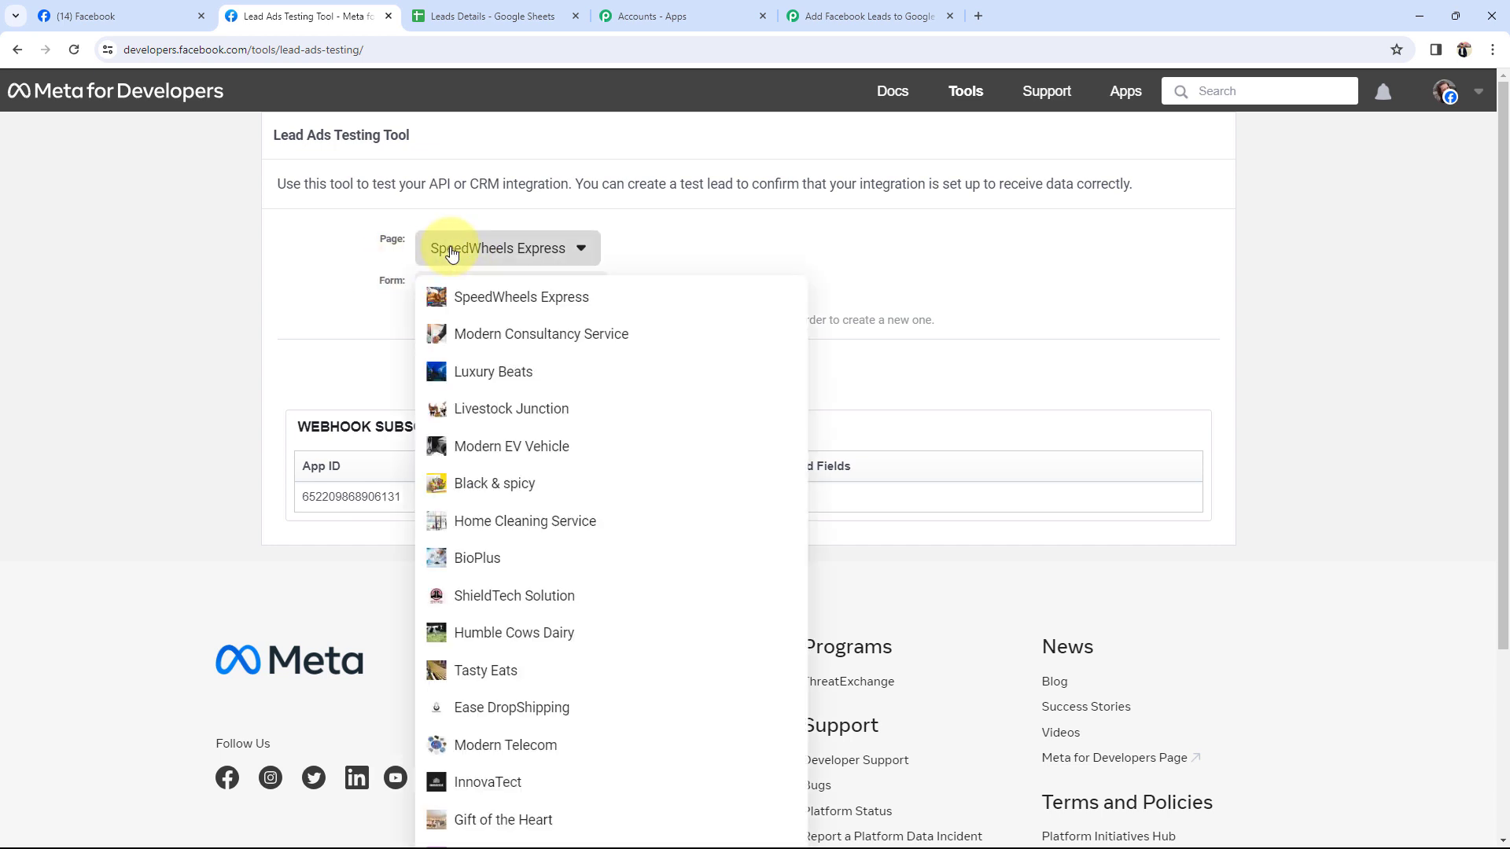
pyautogui.click(512, 707)
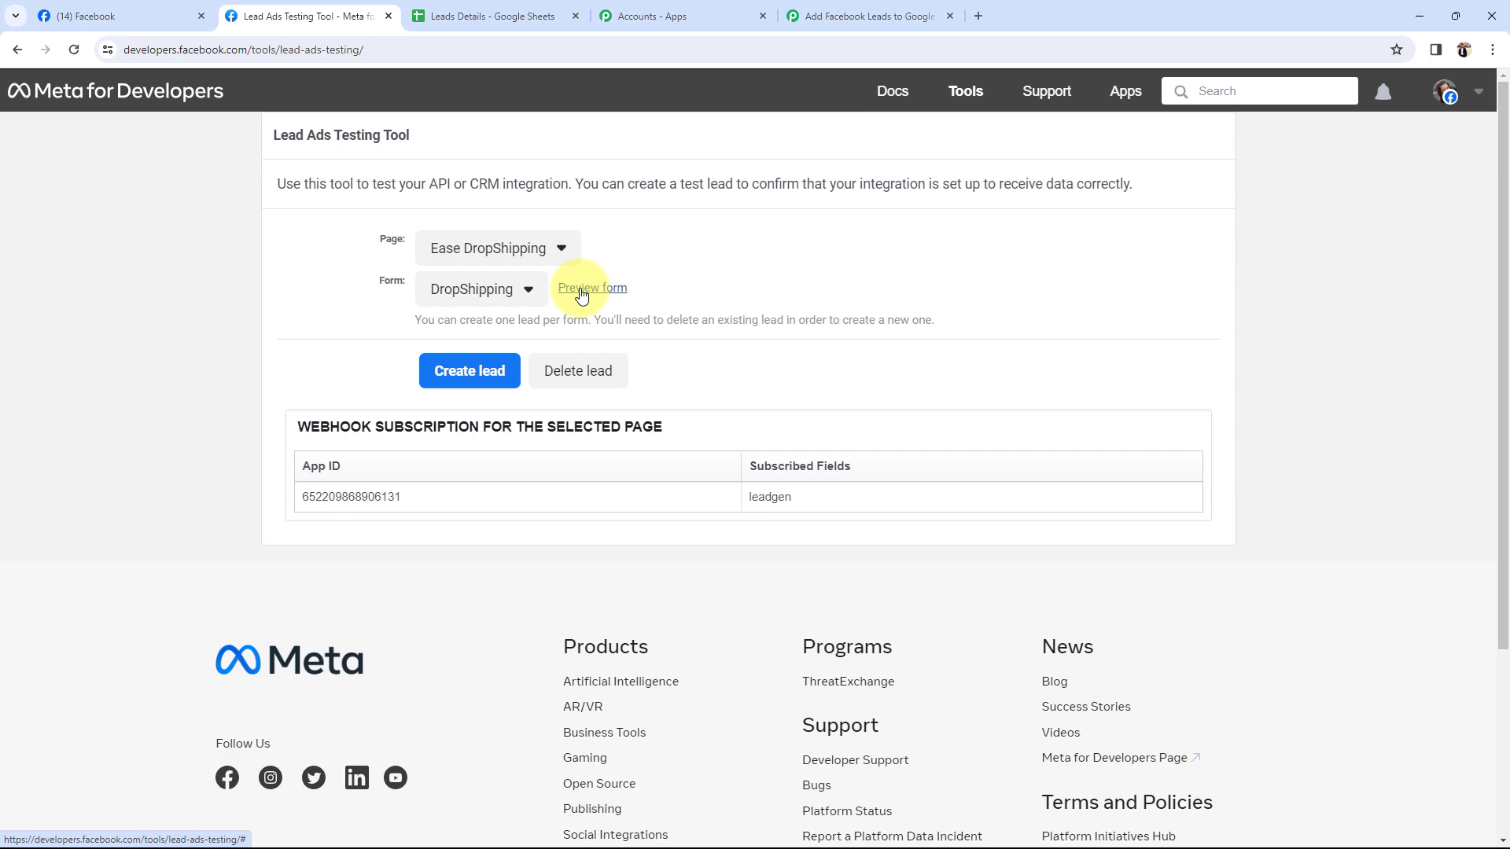
pyautogui.click(903, 11)
pyautogui.scroll(-1, 441, 566)
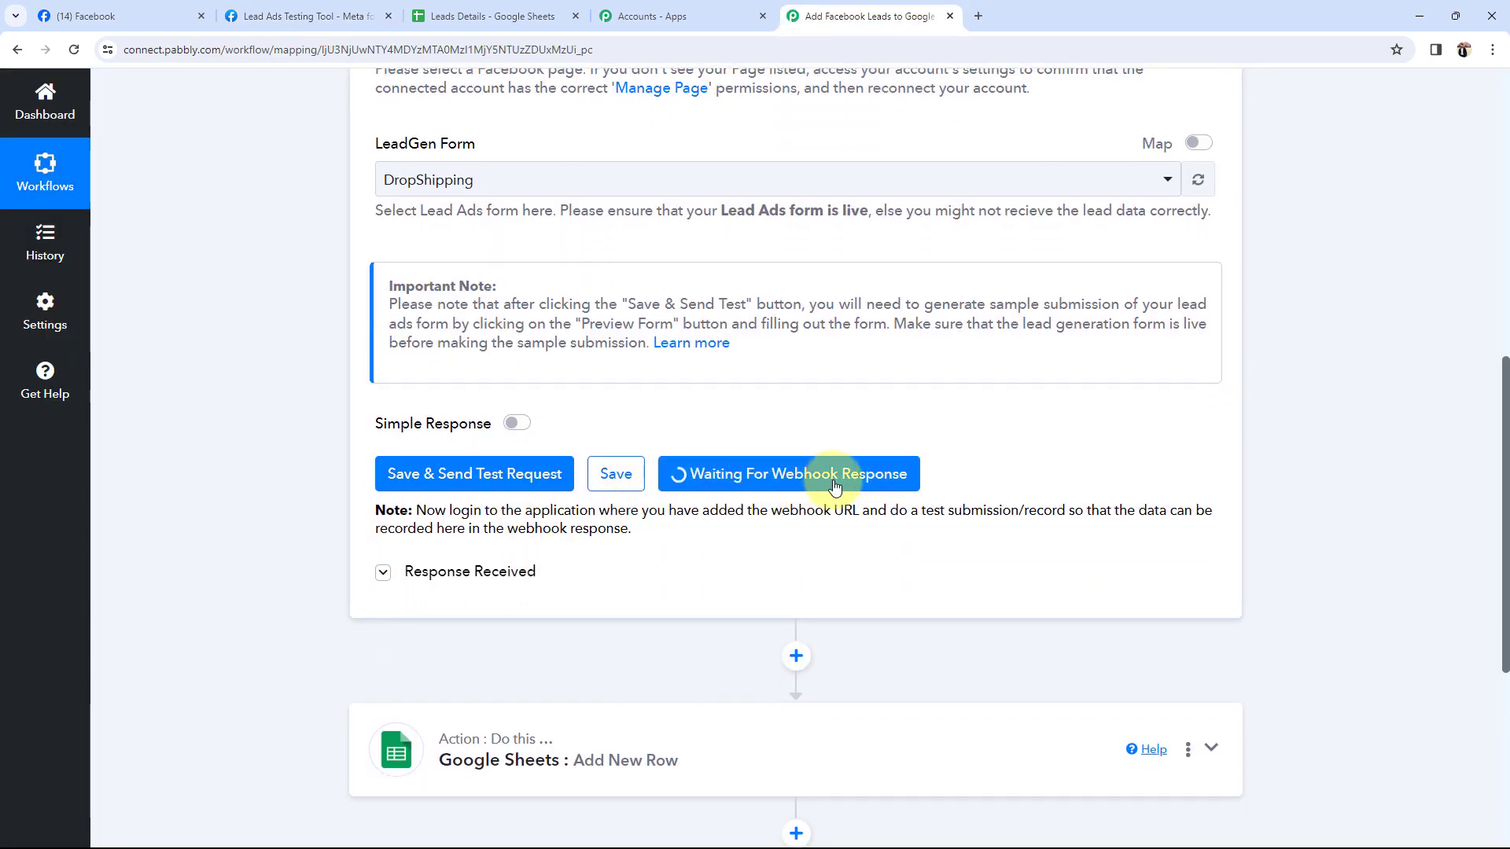
# Preview the DropShipping form, review its prefilled name and email, and submit the test lead.
pyautogui.click(261, 8)
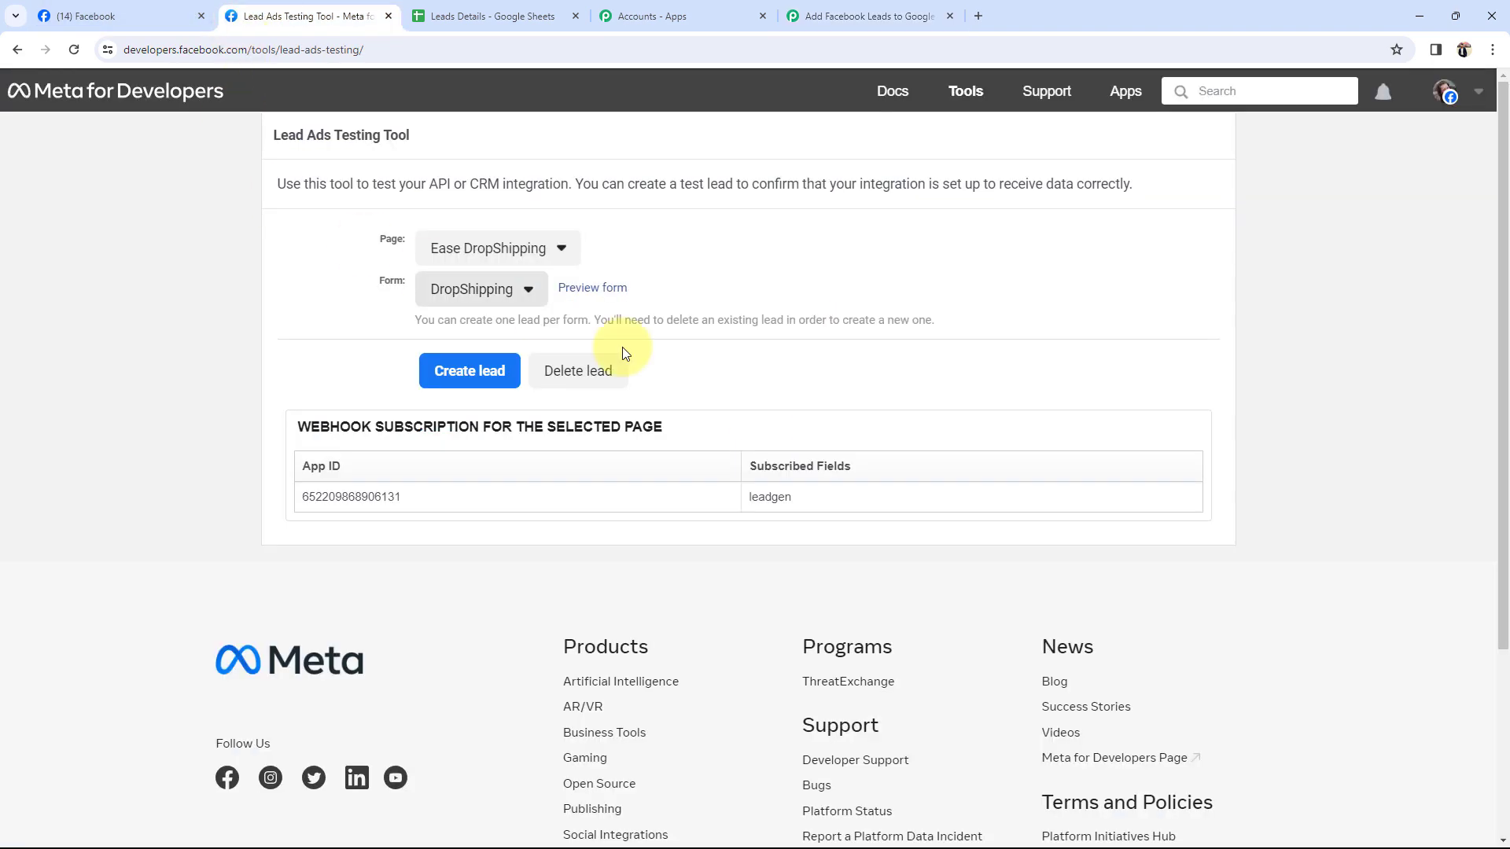
pyautogui.click(605, 288)
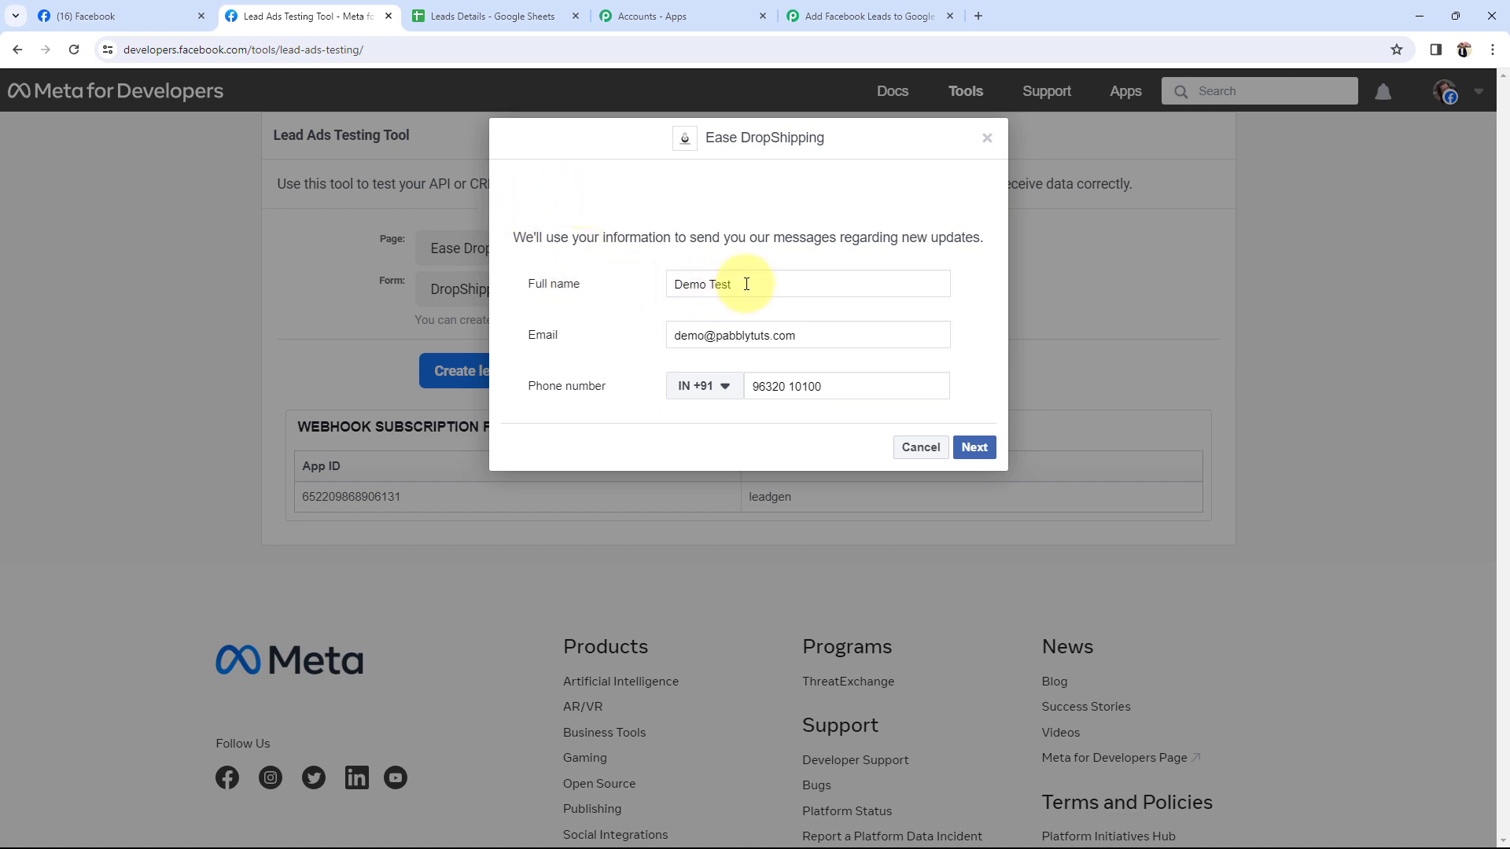
pyautogui.moveTo(744, 284); pyautogui.dragTo(555, 335)
pyautogui.tripleClick(825, 343)
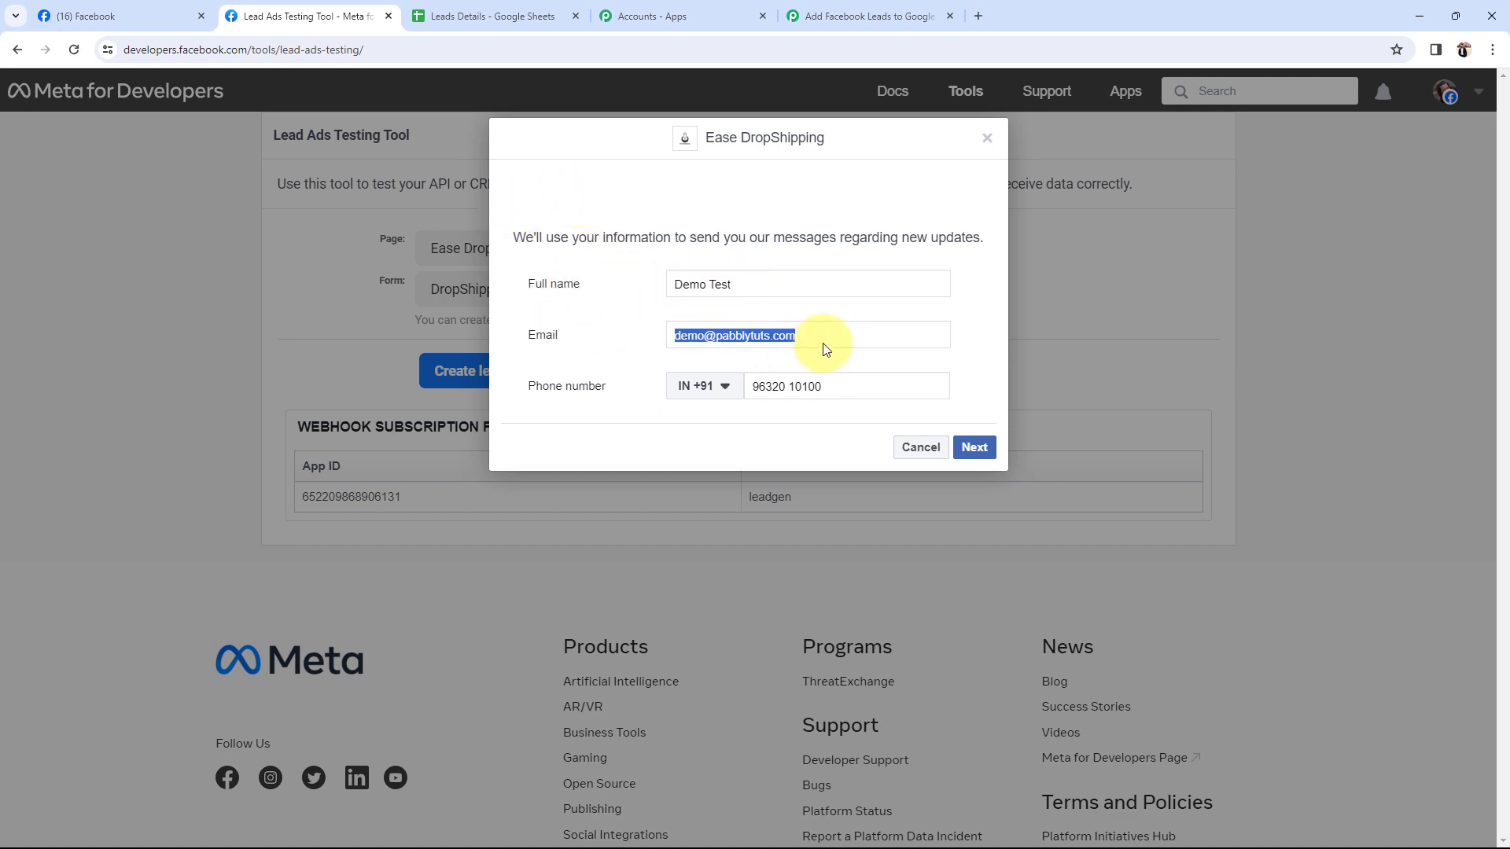
pyautogui.click(657, 361)
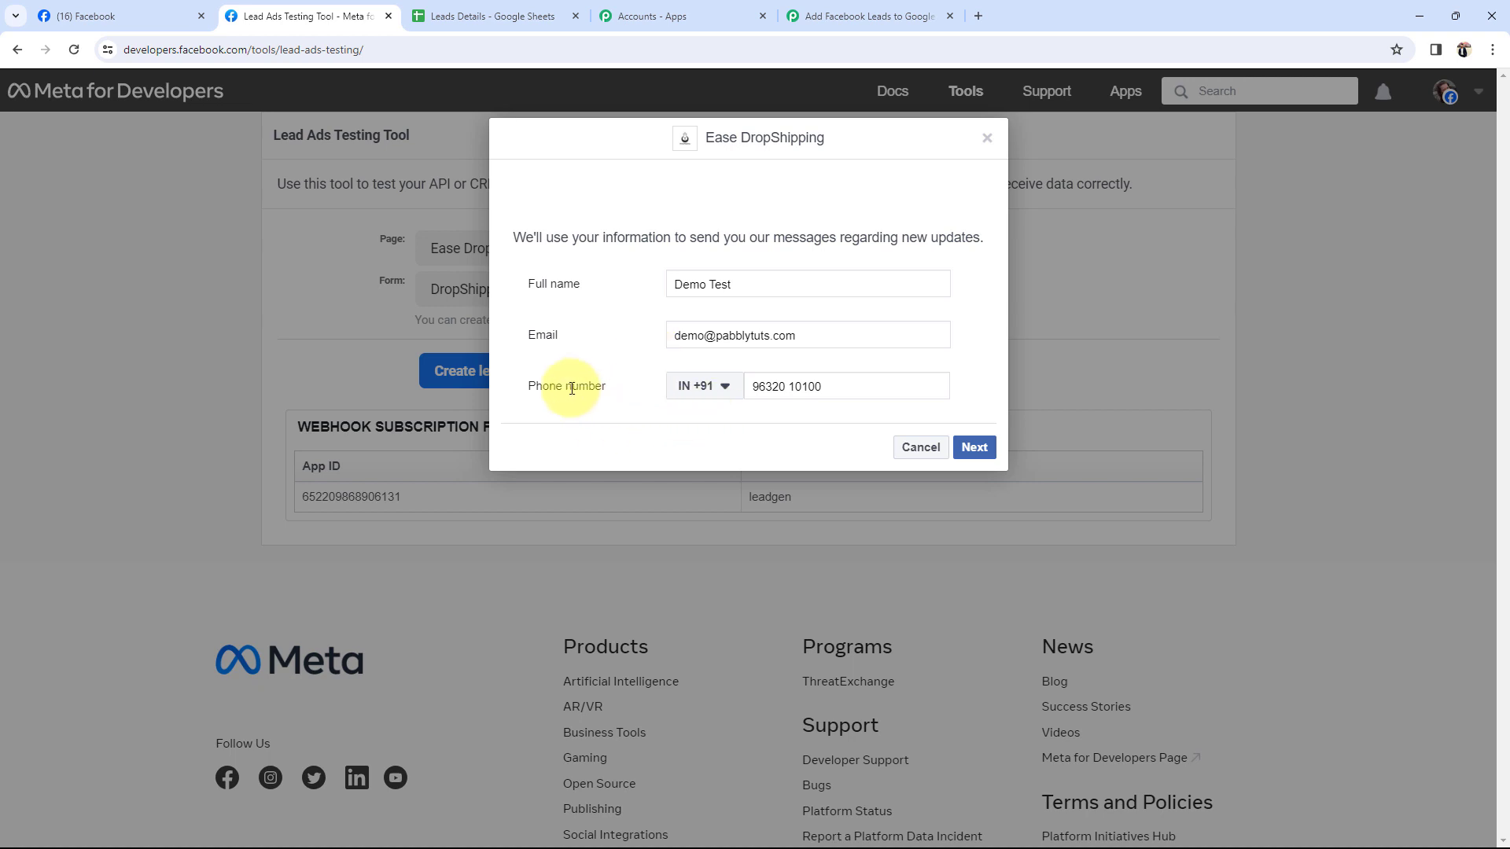
pyautogui.click(974, 448)
pyautogui.click(964, 383)
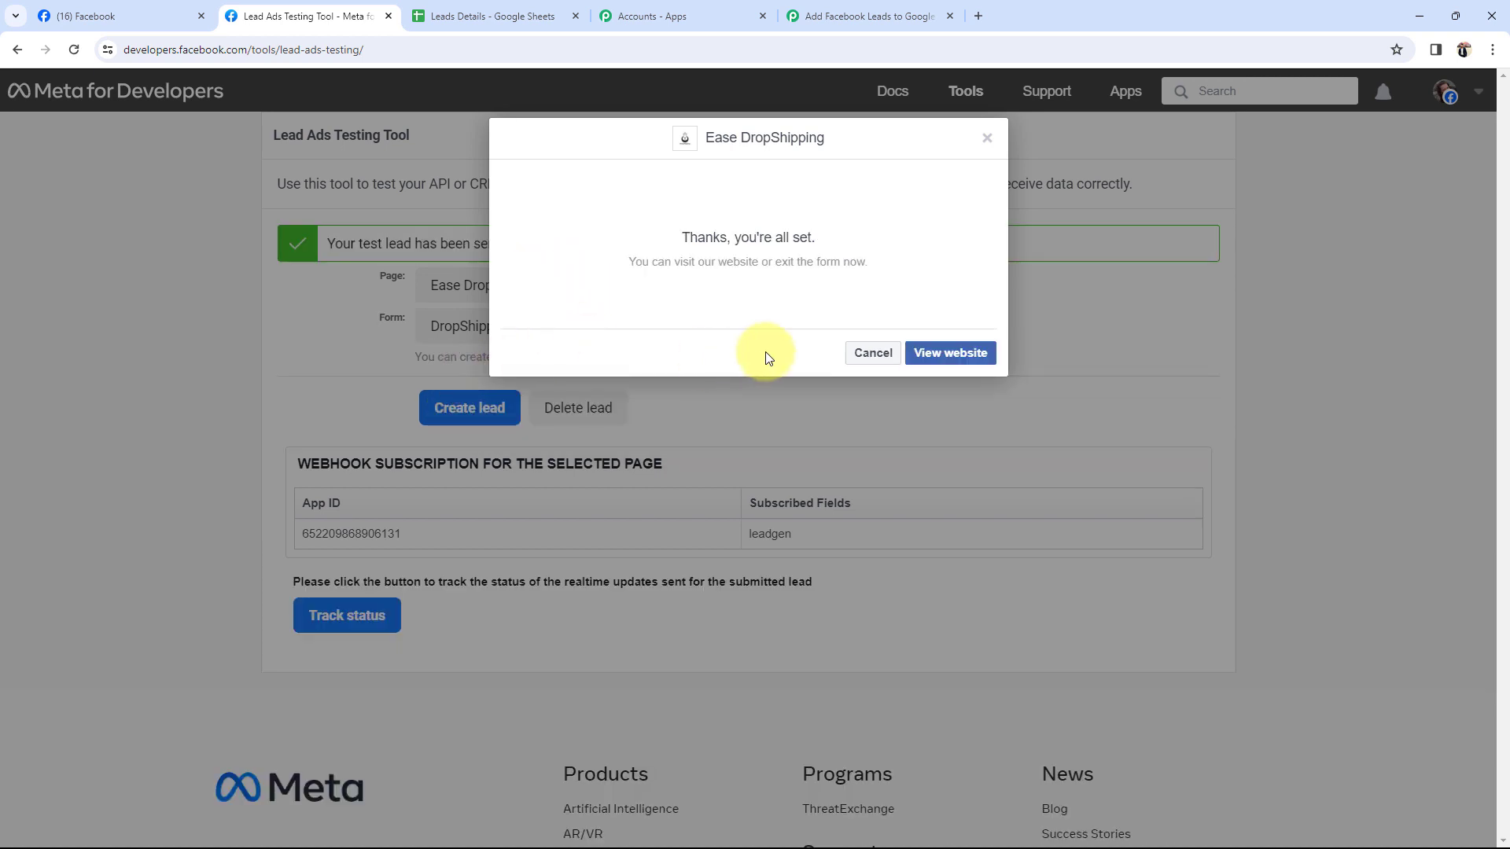
pyautogui.click(873, 353)
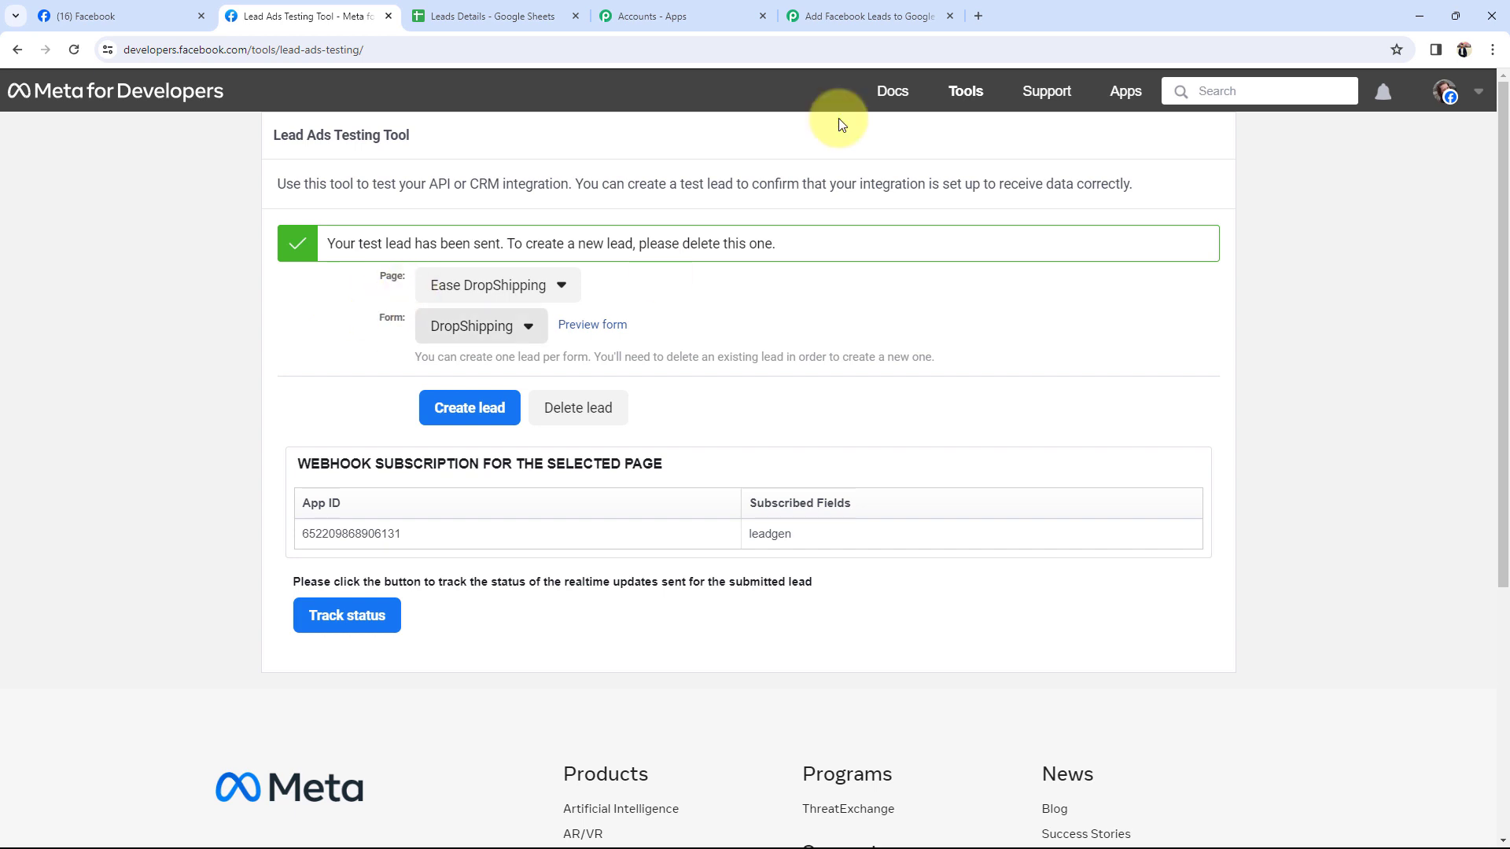
# Check the received Full Name, Email and Phone Number values in the trigger's Response Received section.
pyautogui.click(799, 16)
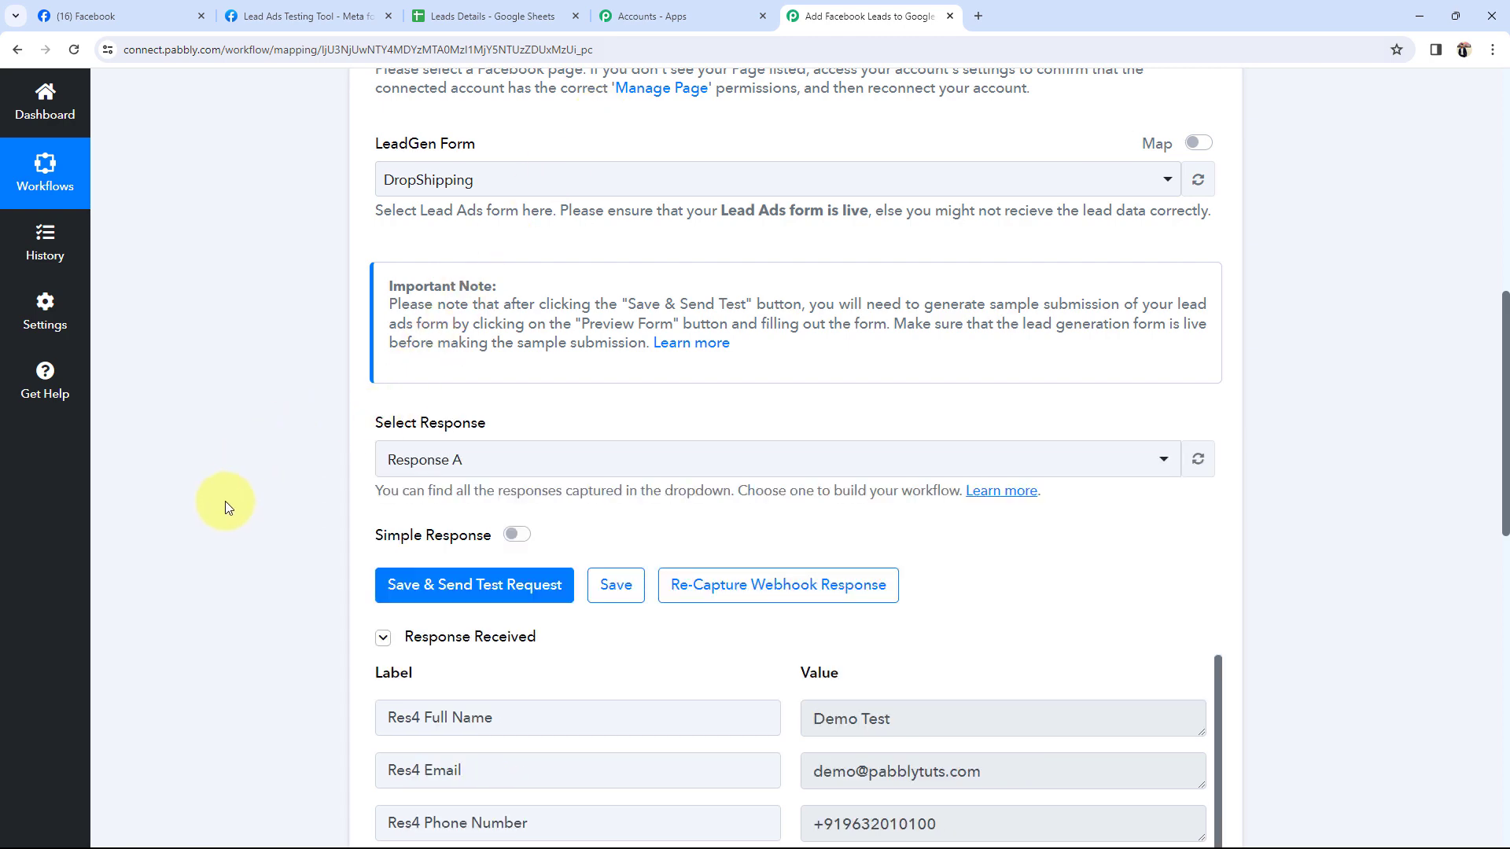
pyautogui.scroll(-4, 224, 503)
pyautogui.scroll(-3, 224, 503)
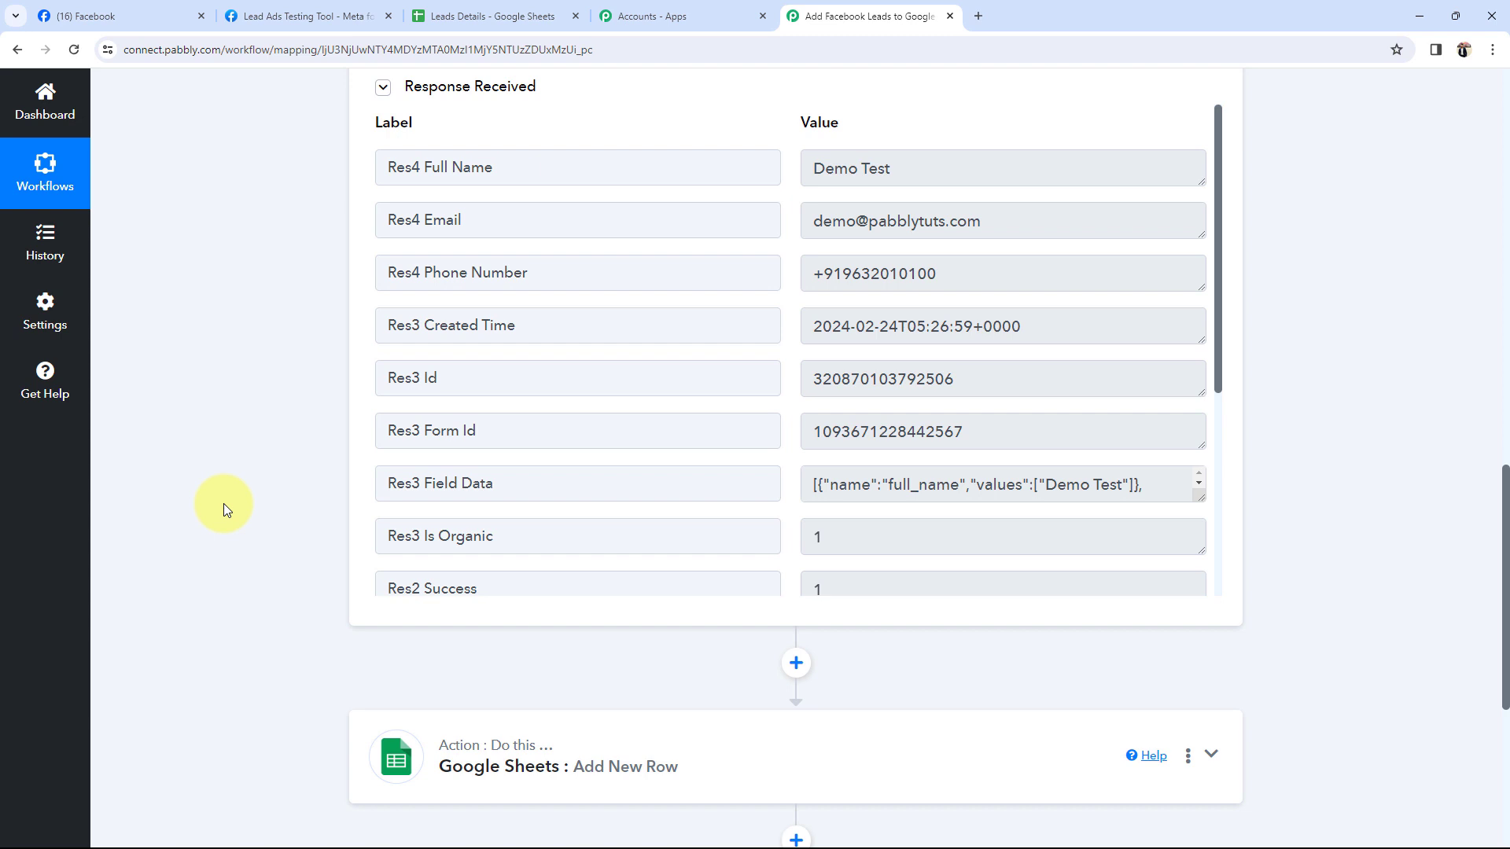
pyautogui.moveTo(894, 168); pyautogui.dragTo(407, 262)
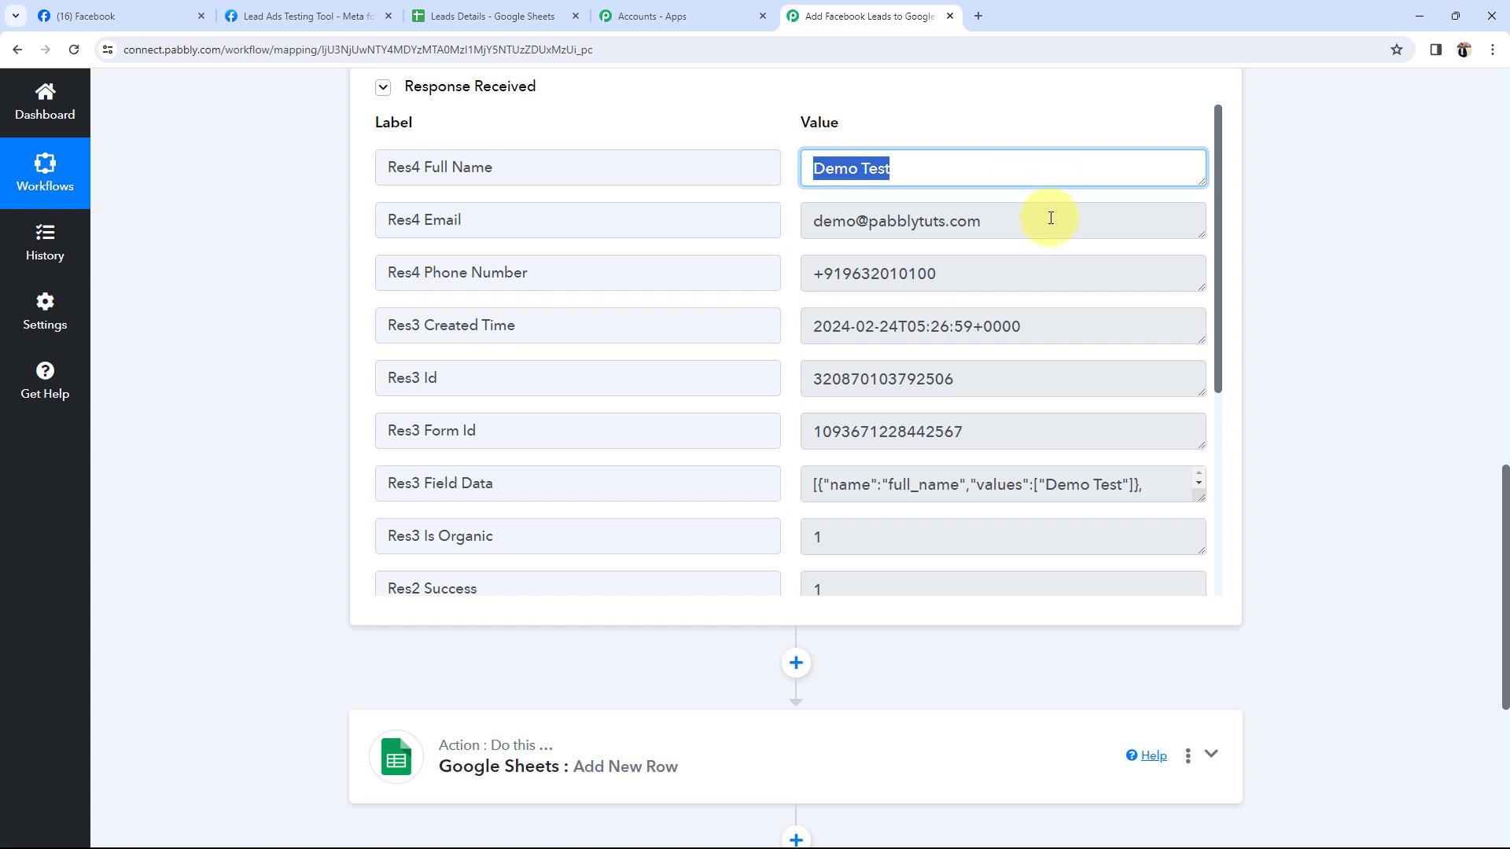
pyautogui.moveTo(1051, 218); pyautogui.dragTo(806, 223)
pyautogui.moveTo(928, 272); pyautogui.dragTo(791, 282)
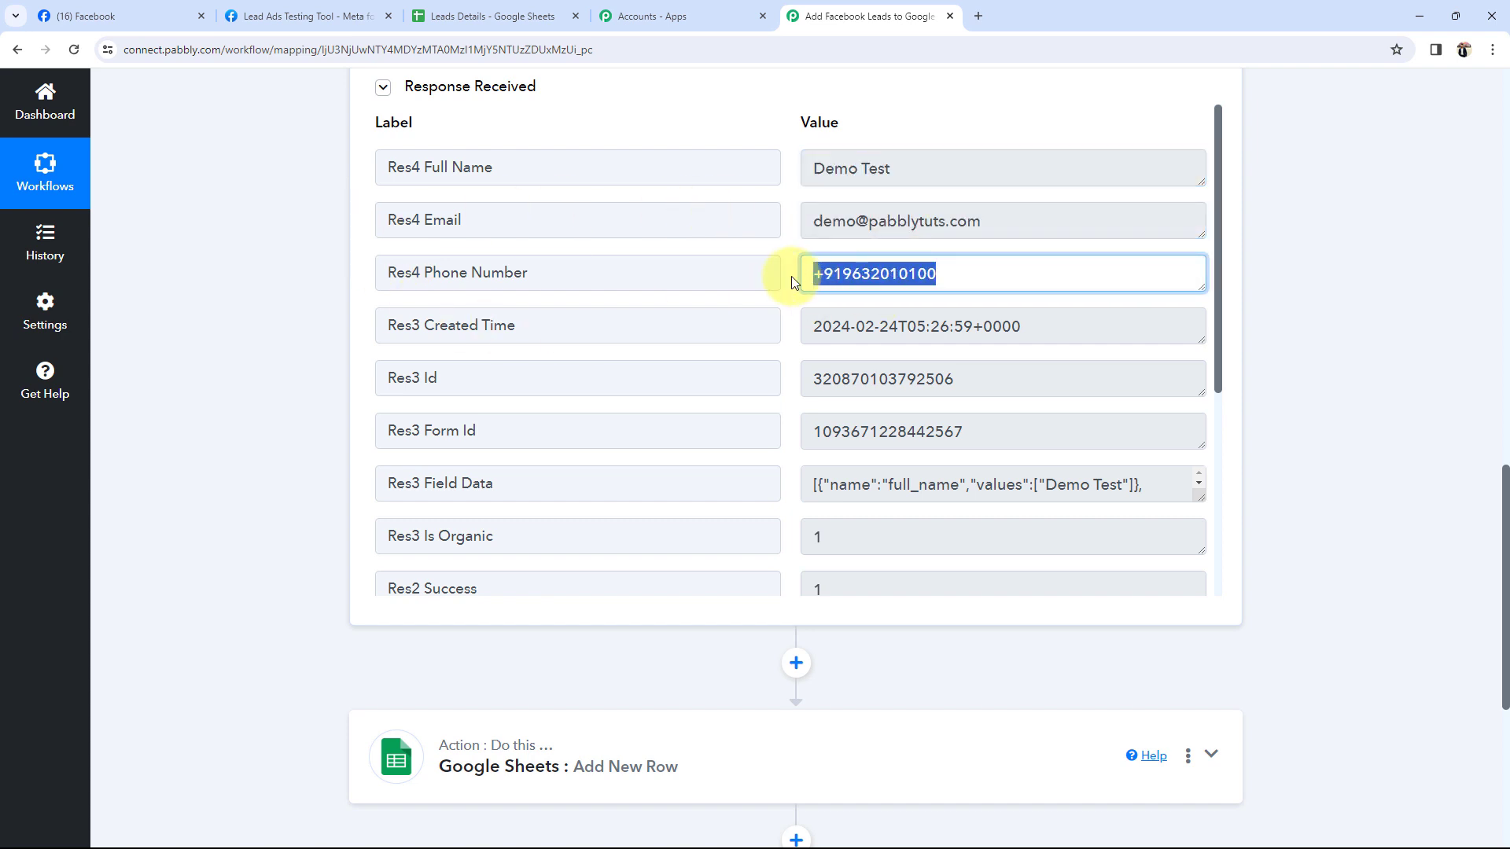
pyautogui.click(184, 451)
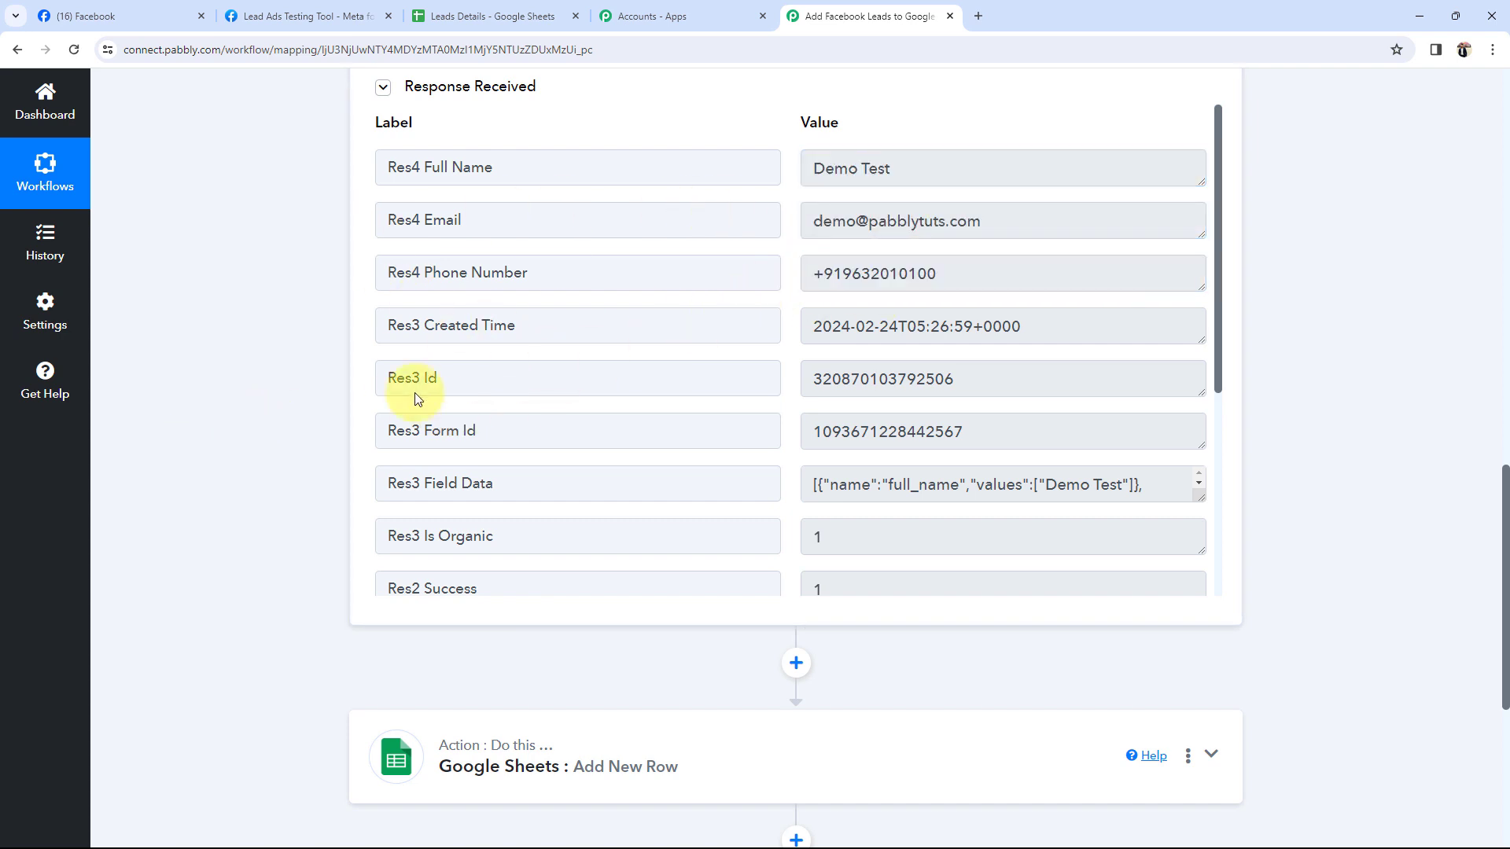
pyautogui.scroll(2, 249, 460)
pyautogui.scroll(10, 249, 461)
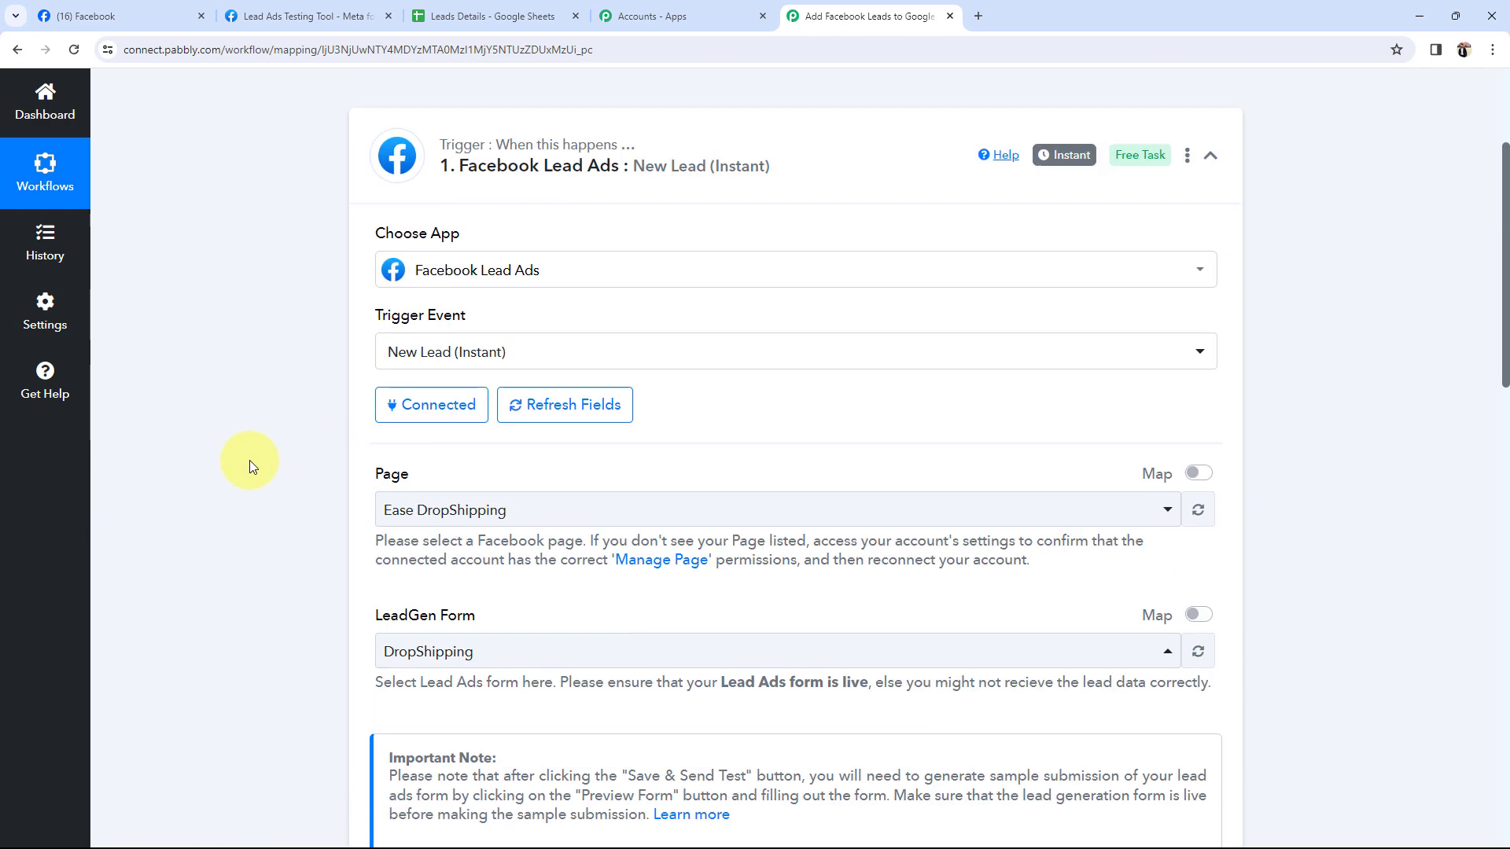
pyautogui.scroll(3, 248, 460)
# Expand the Add New Row action and save it with the existing Google Sheets #156 connection.
pyautogui.click(685, 383)
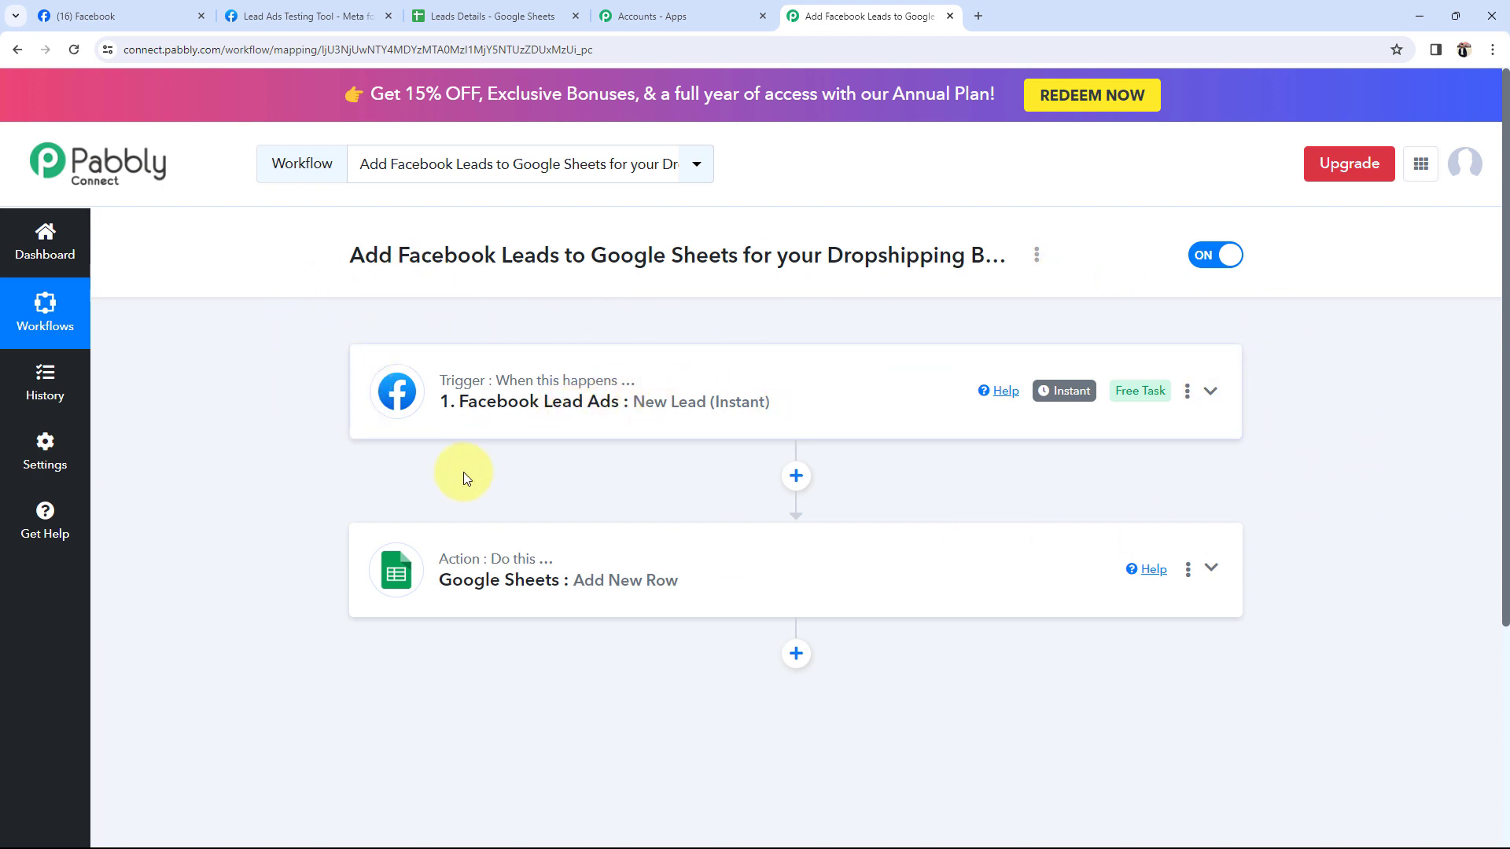
pyautogui.click(473, 548)
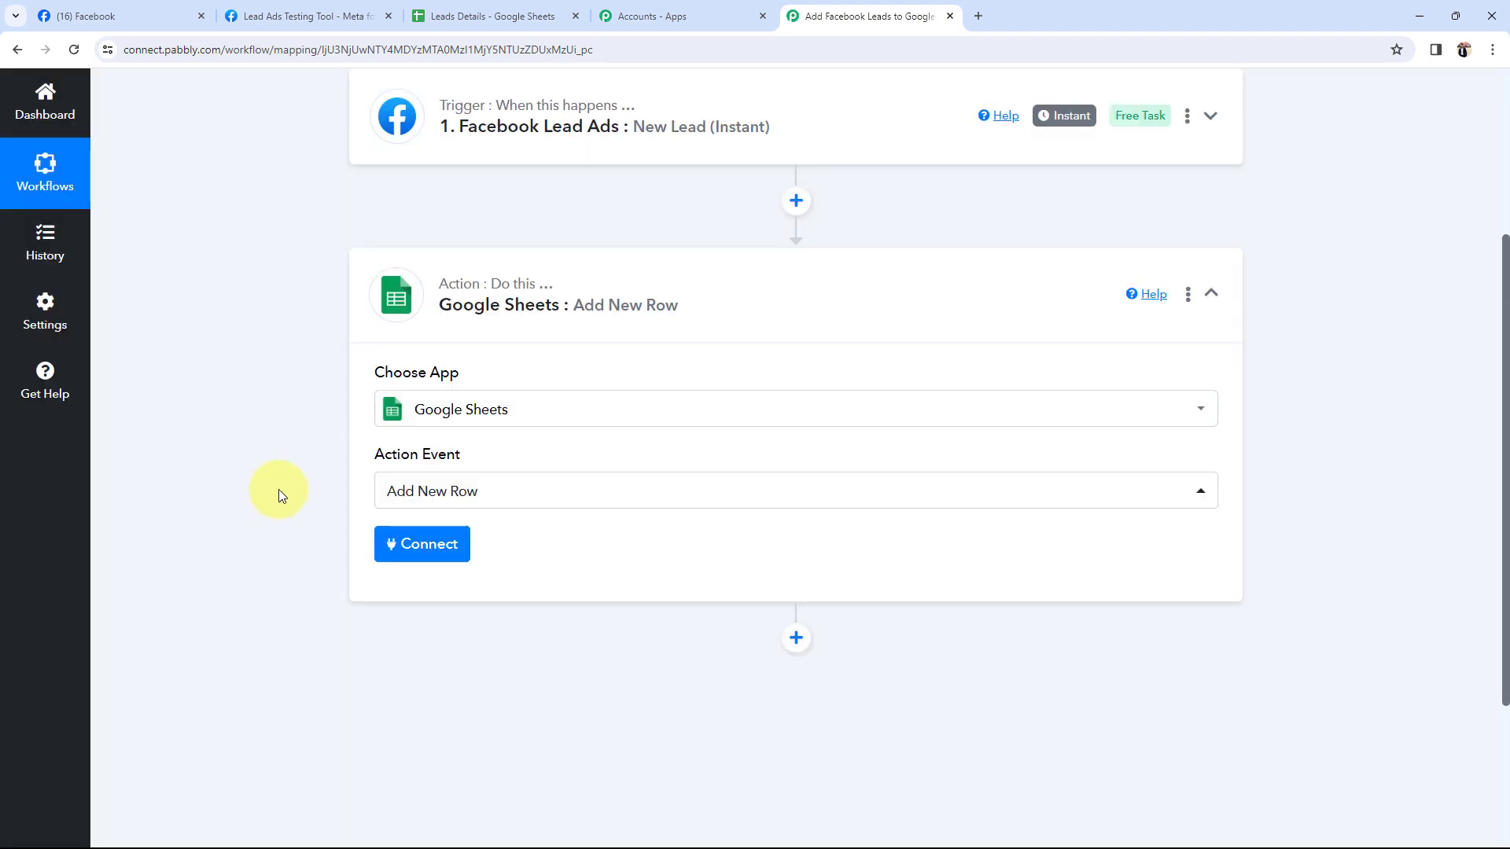
pyautogui.click(428, 547)
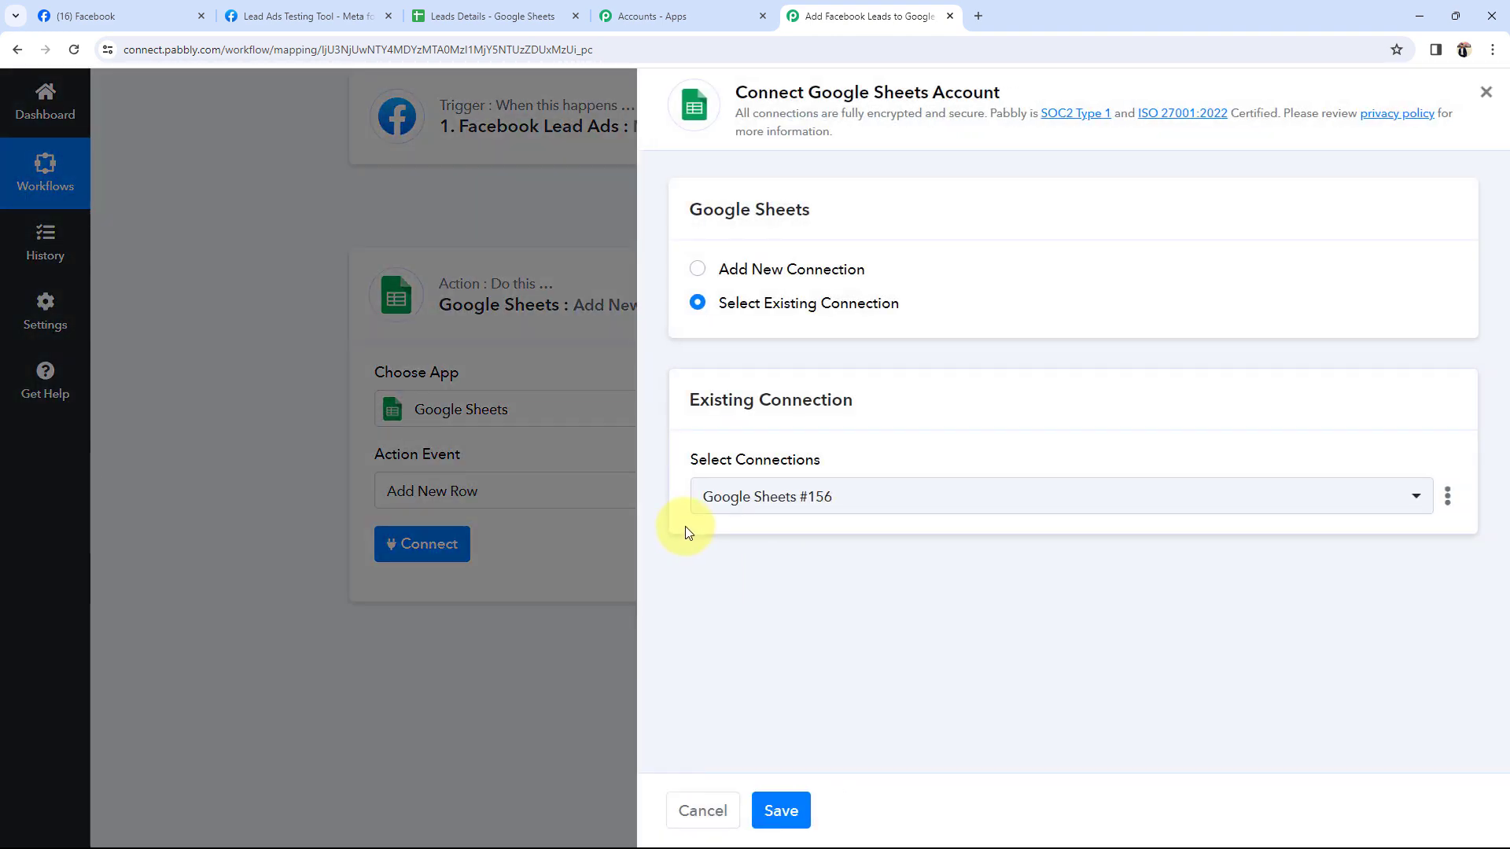
pyautogui.click(695, 272)
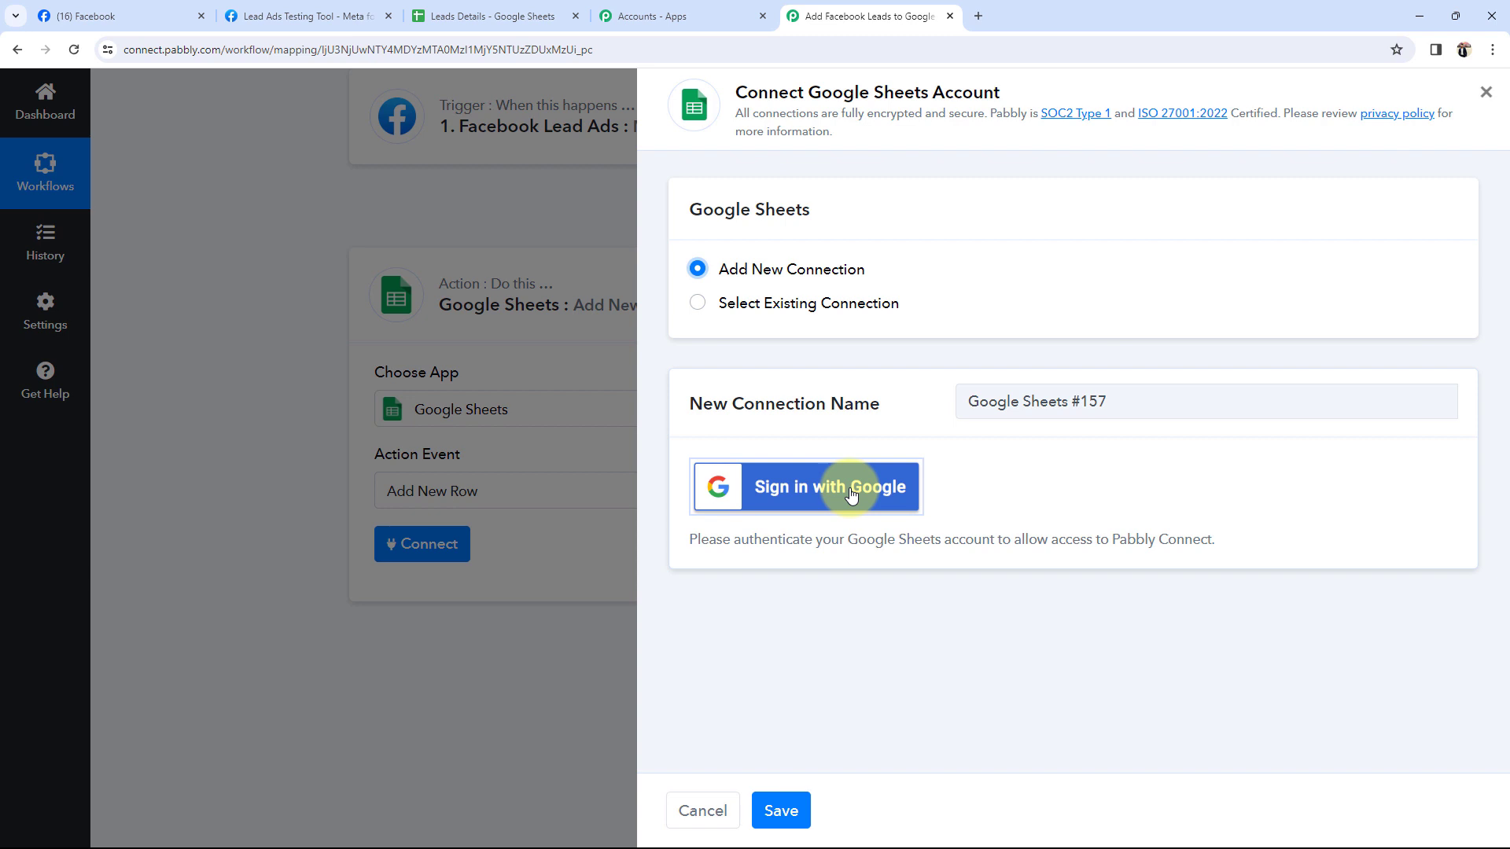
pyautogui.click(698, 302)
pyautogui.click(774, 794)
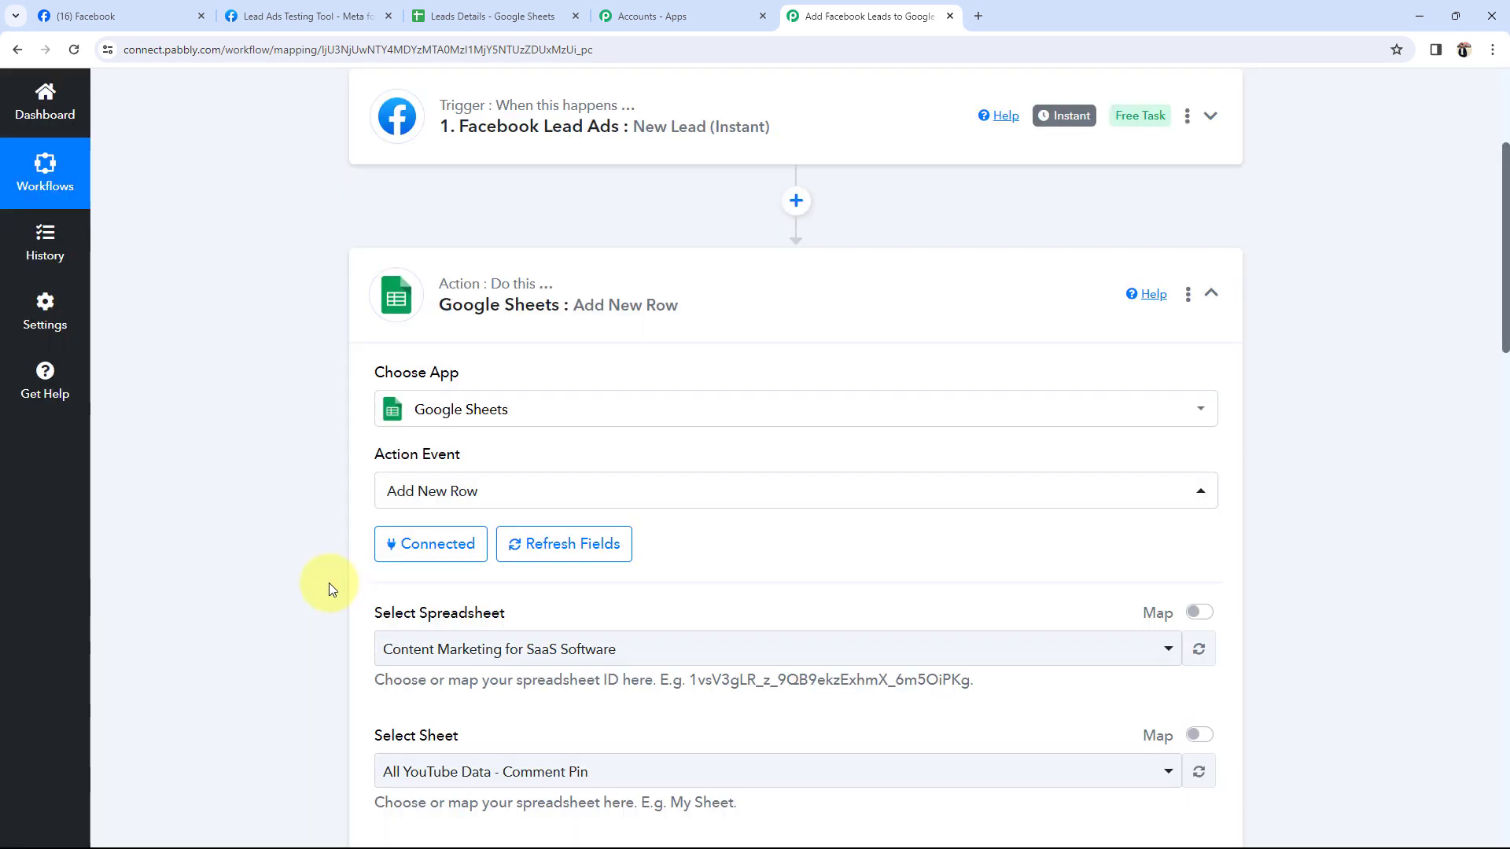
# Choose the Leads Details spreadsheet with Sheet1, comparing it against the sheet's Full Name, Email and Contact Number columns.
pyautogui.scroll(-3, 232, 532)
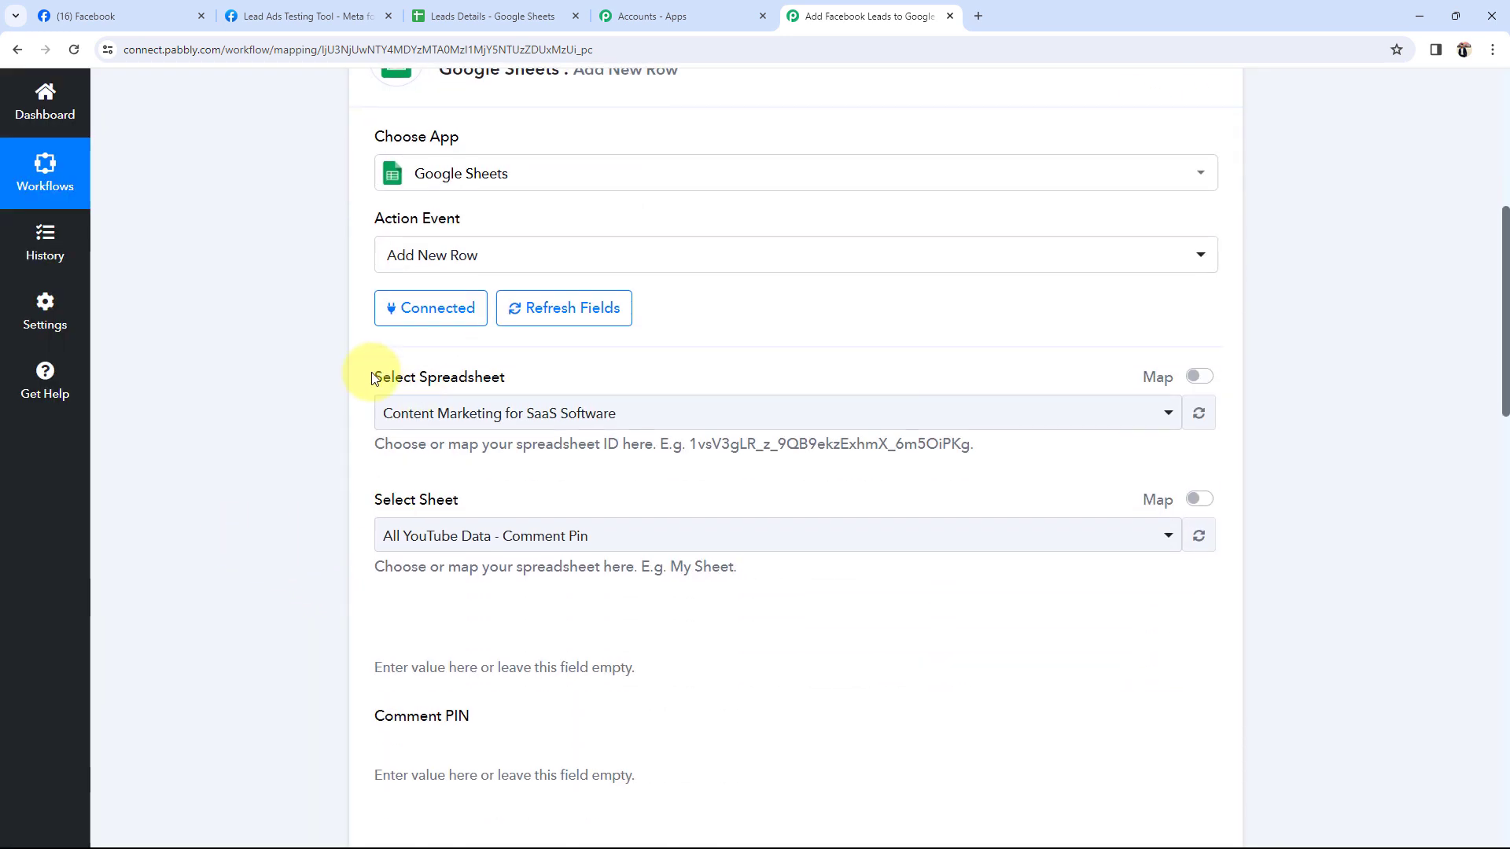
pyautogui.moveTo(373, 378); pyautogui.dragTo(508, 379)
pyautogui.click(338, 415)
pyautogui.scroll(1, 258, 442)
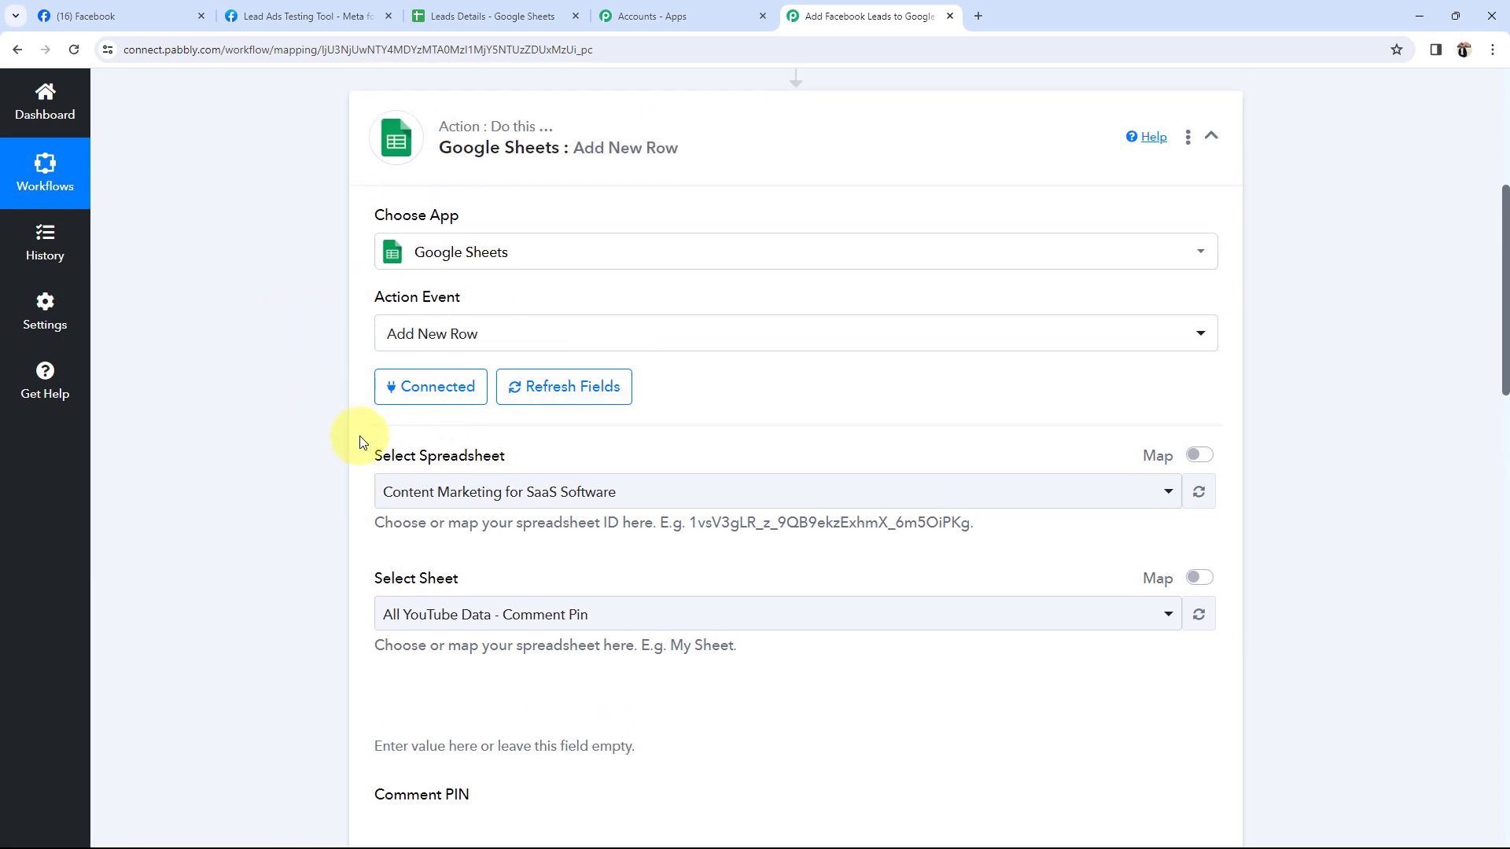
pyautogui.click(440, 16)
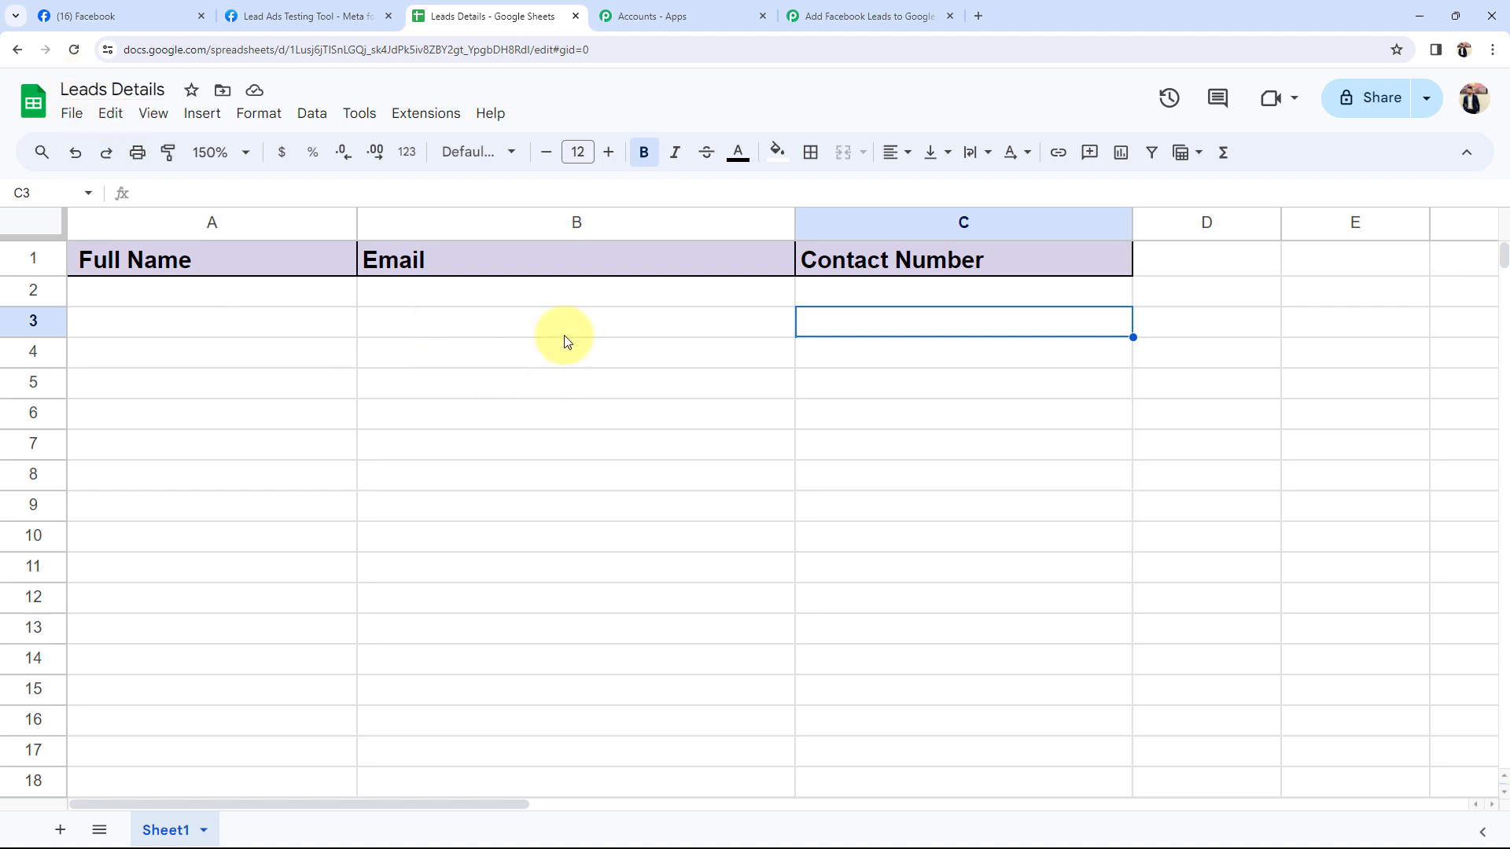
pyautogui.click(877, 16)
pyautogui.click(401, 493)
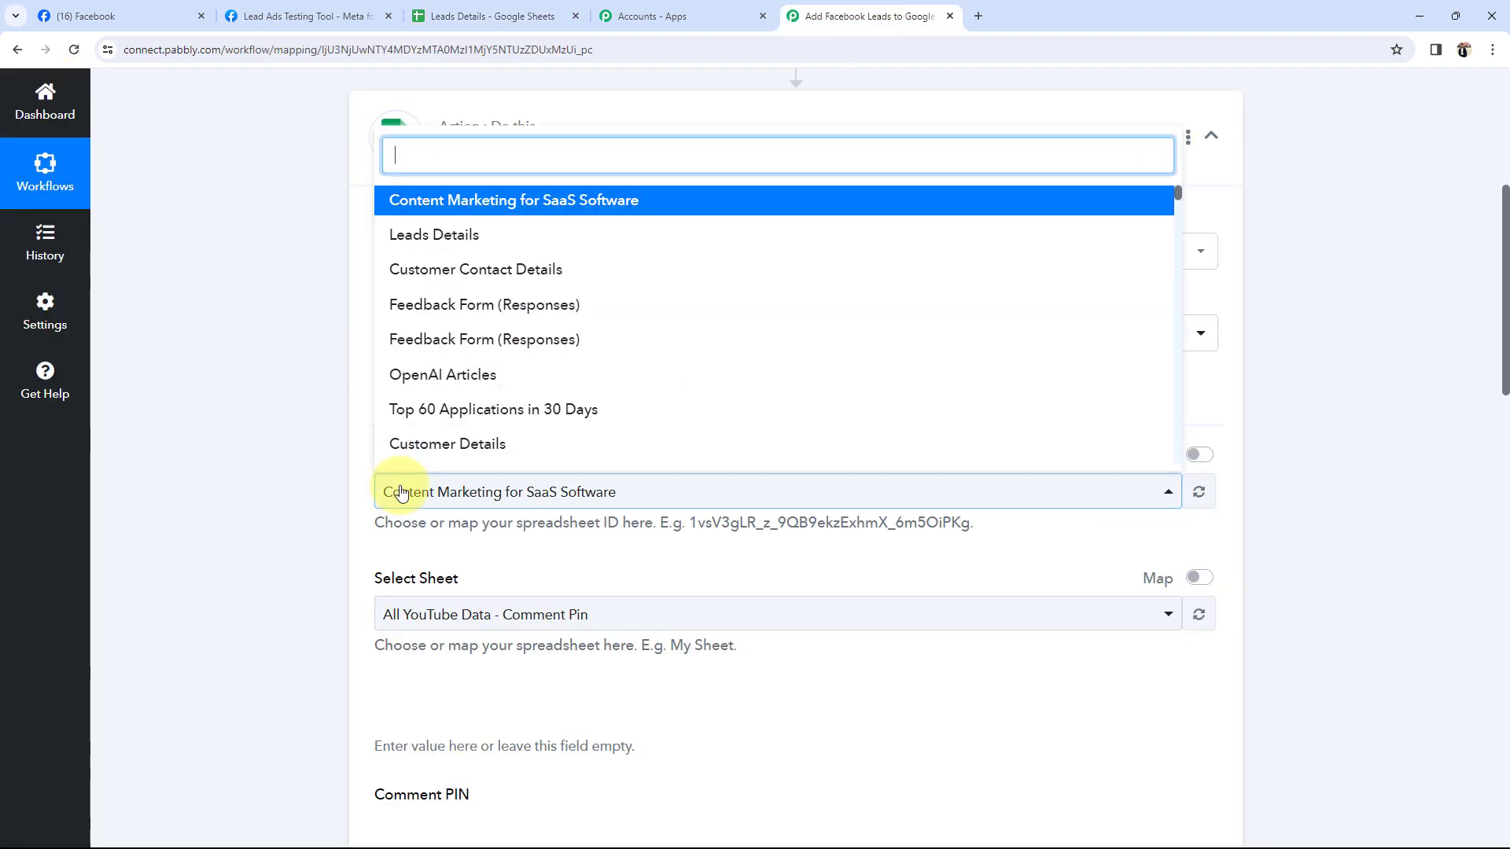
pyautogui.click(428, 236)
pyautogui.click(452, 16)
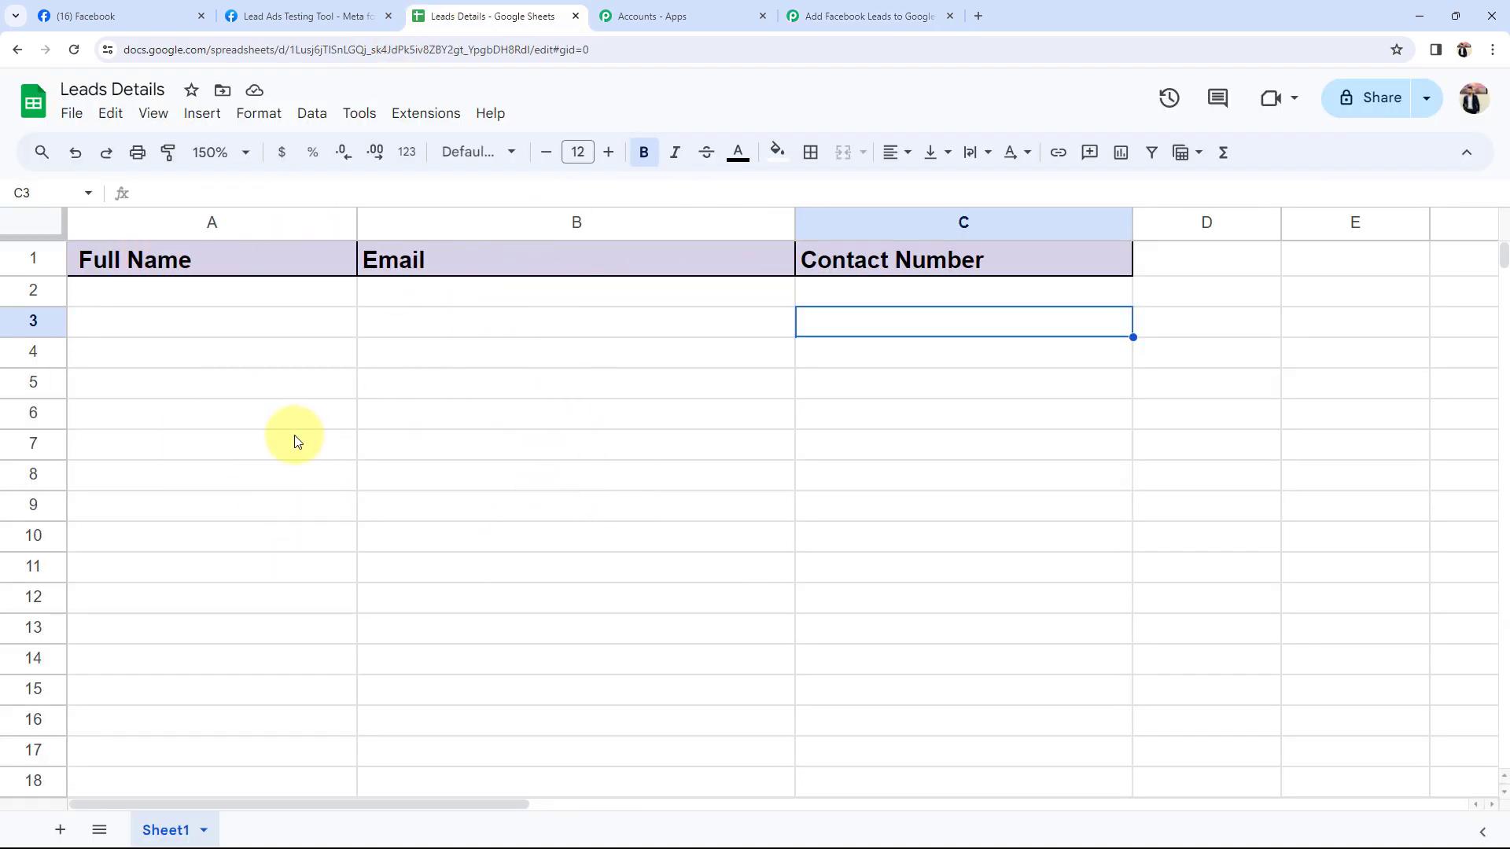
pyautogui.click(904, 16)
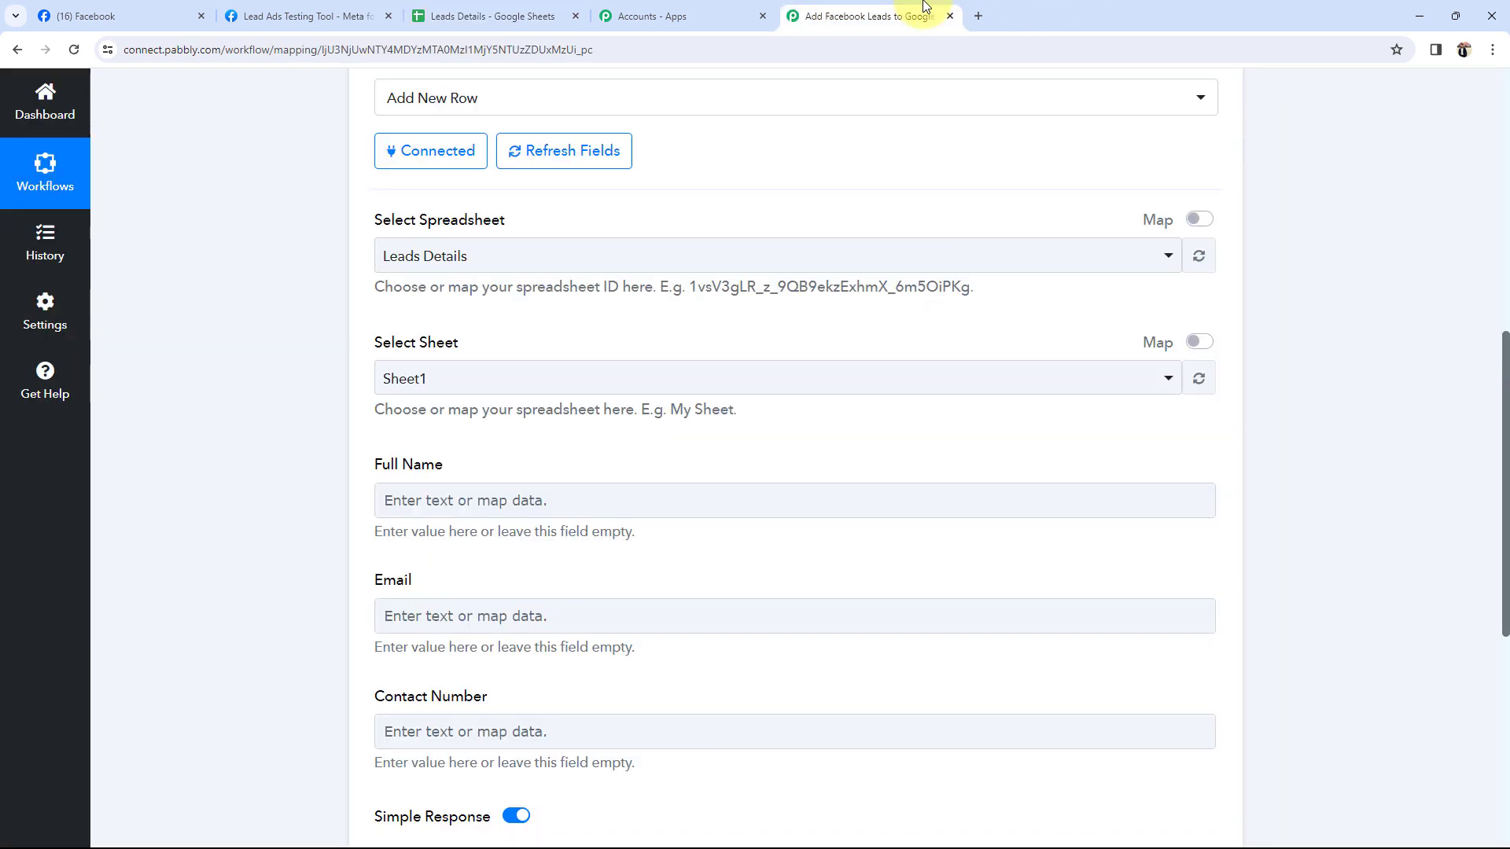
pyautogui.scroll(-2, 228, 456)
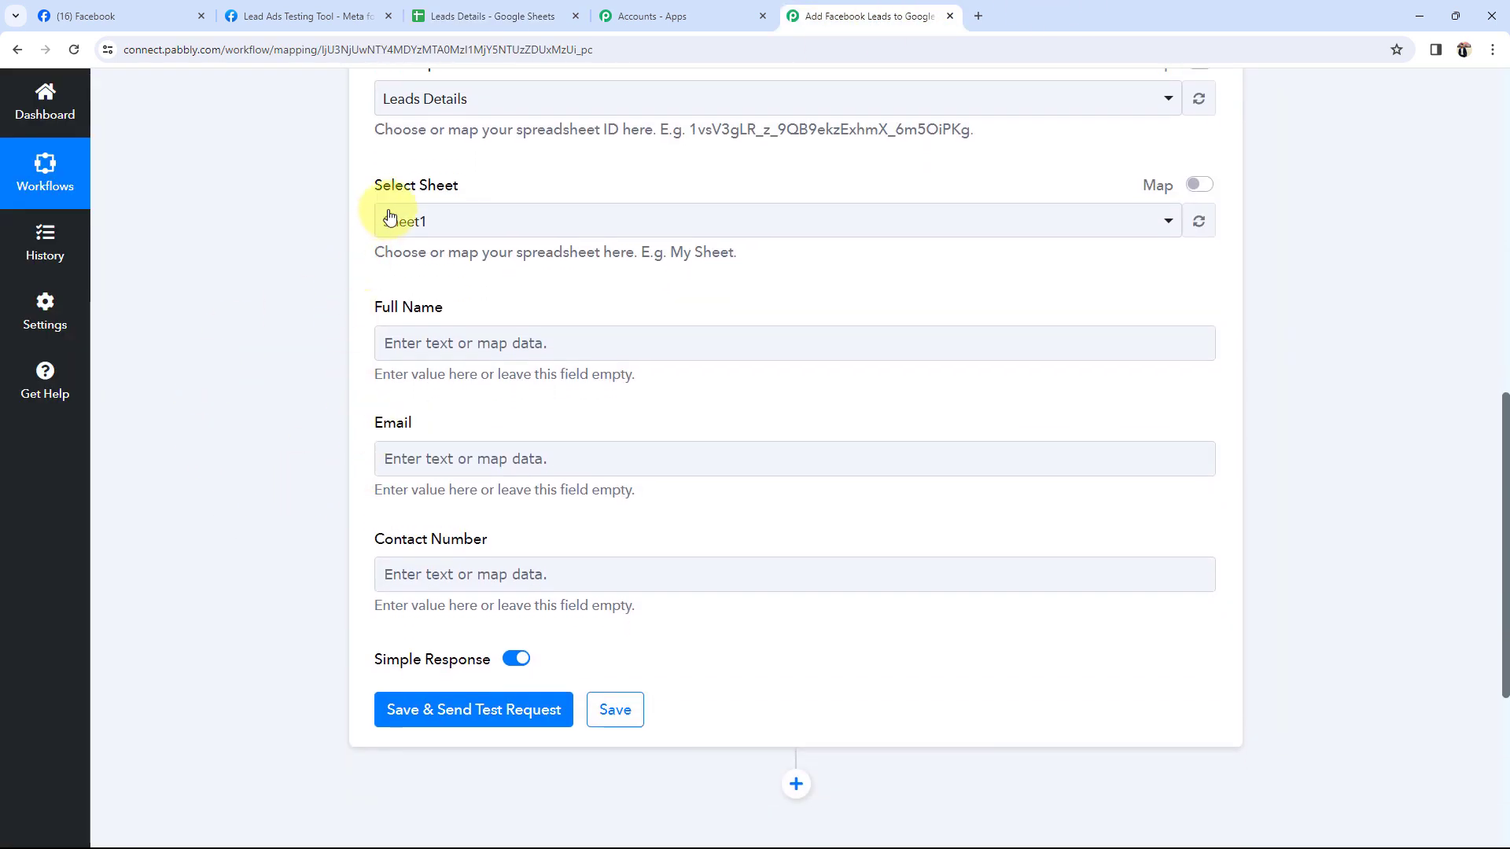
pyautogui.click(427, 231)
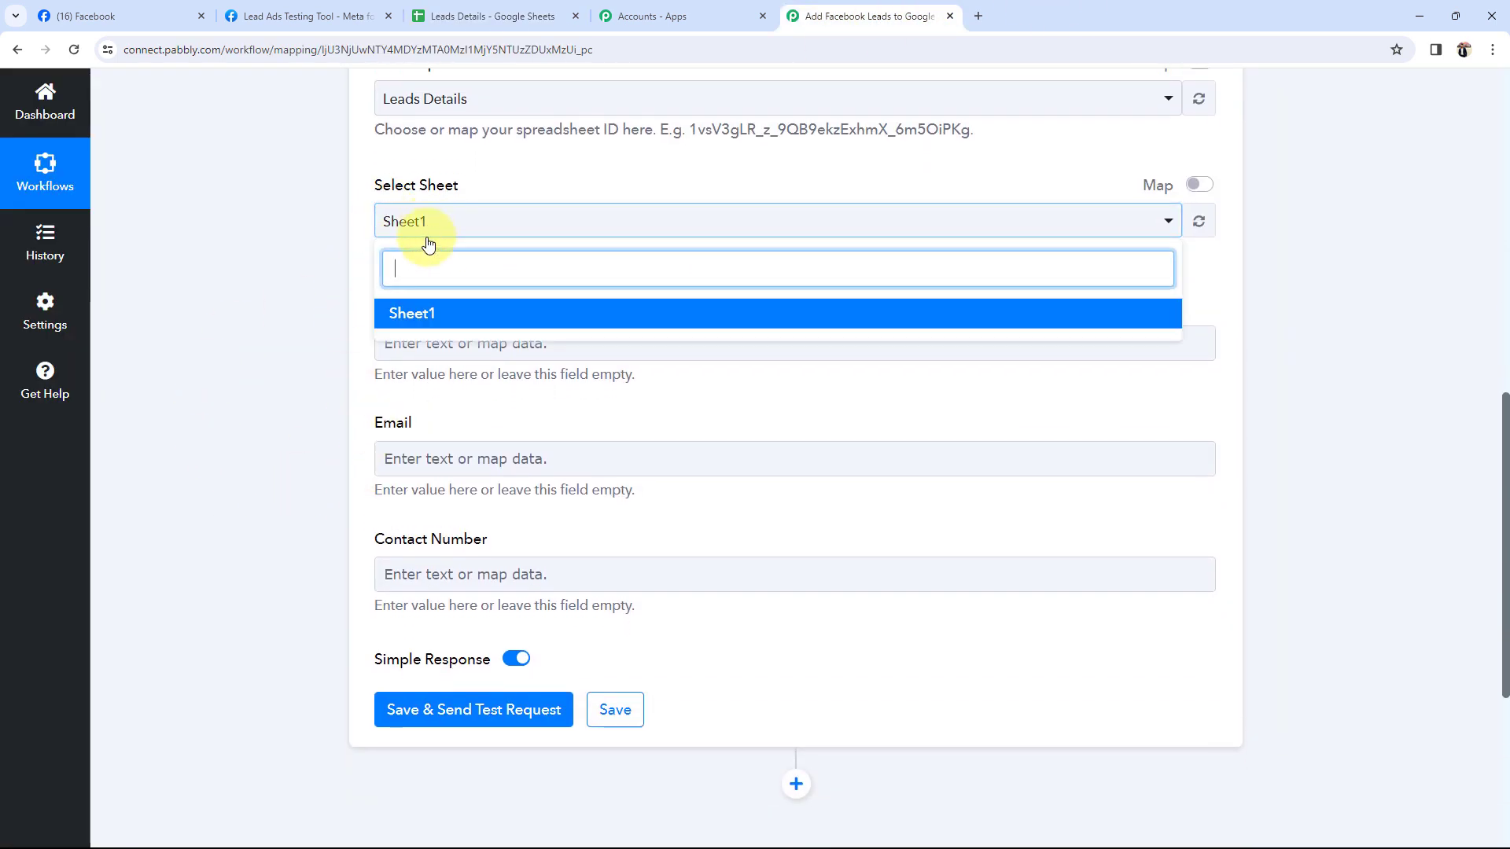
pyautogui.click(432, 311)
pyautogui.click(488, 16)
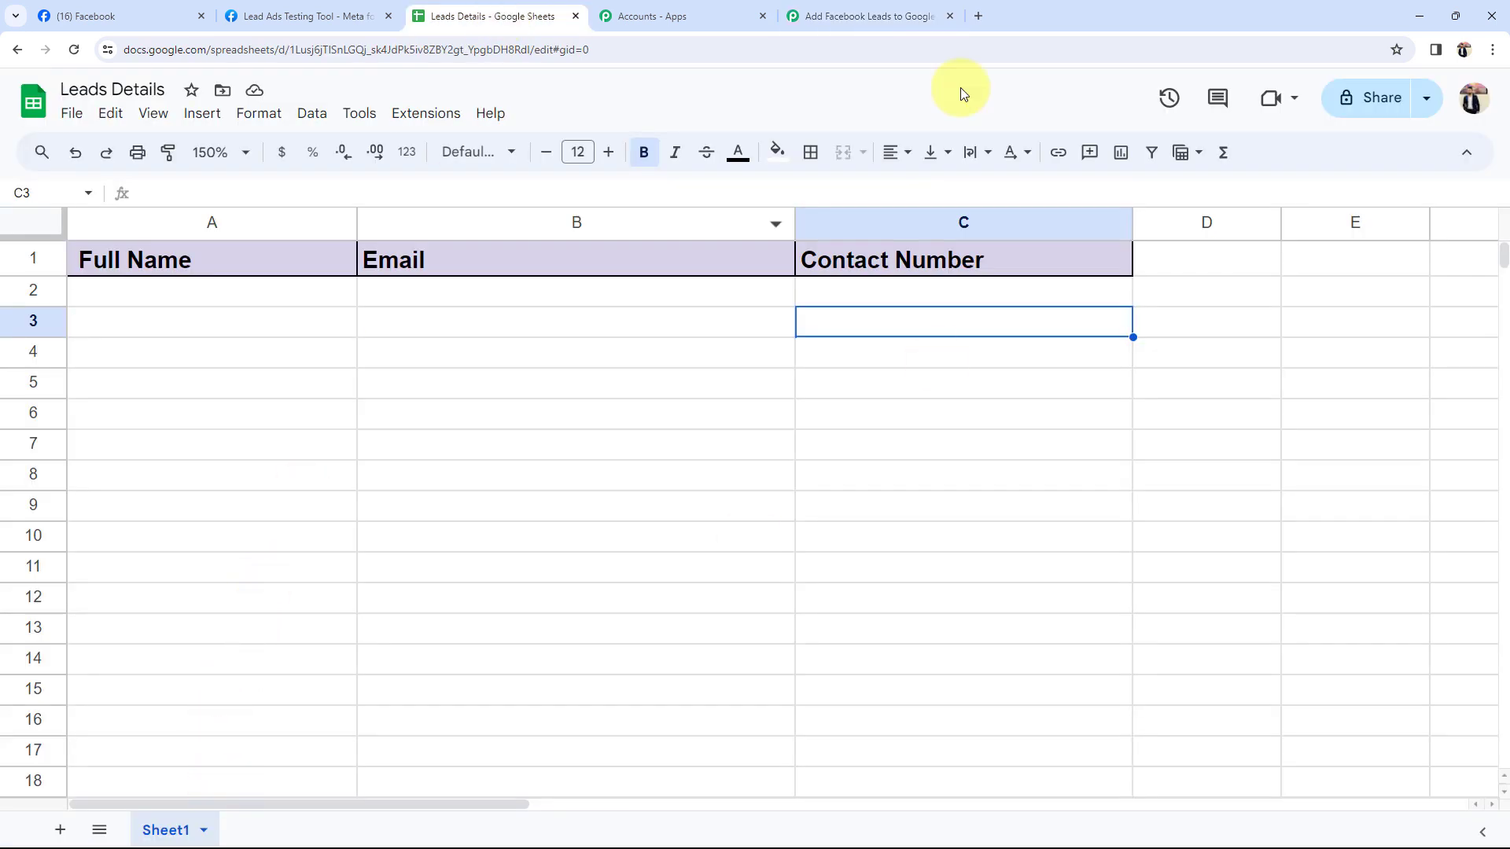
pyautogui.click(865, 16)
pyautogui.click(310, 360)
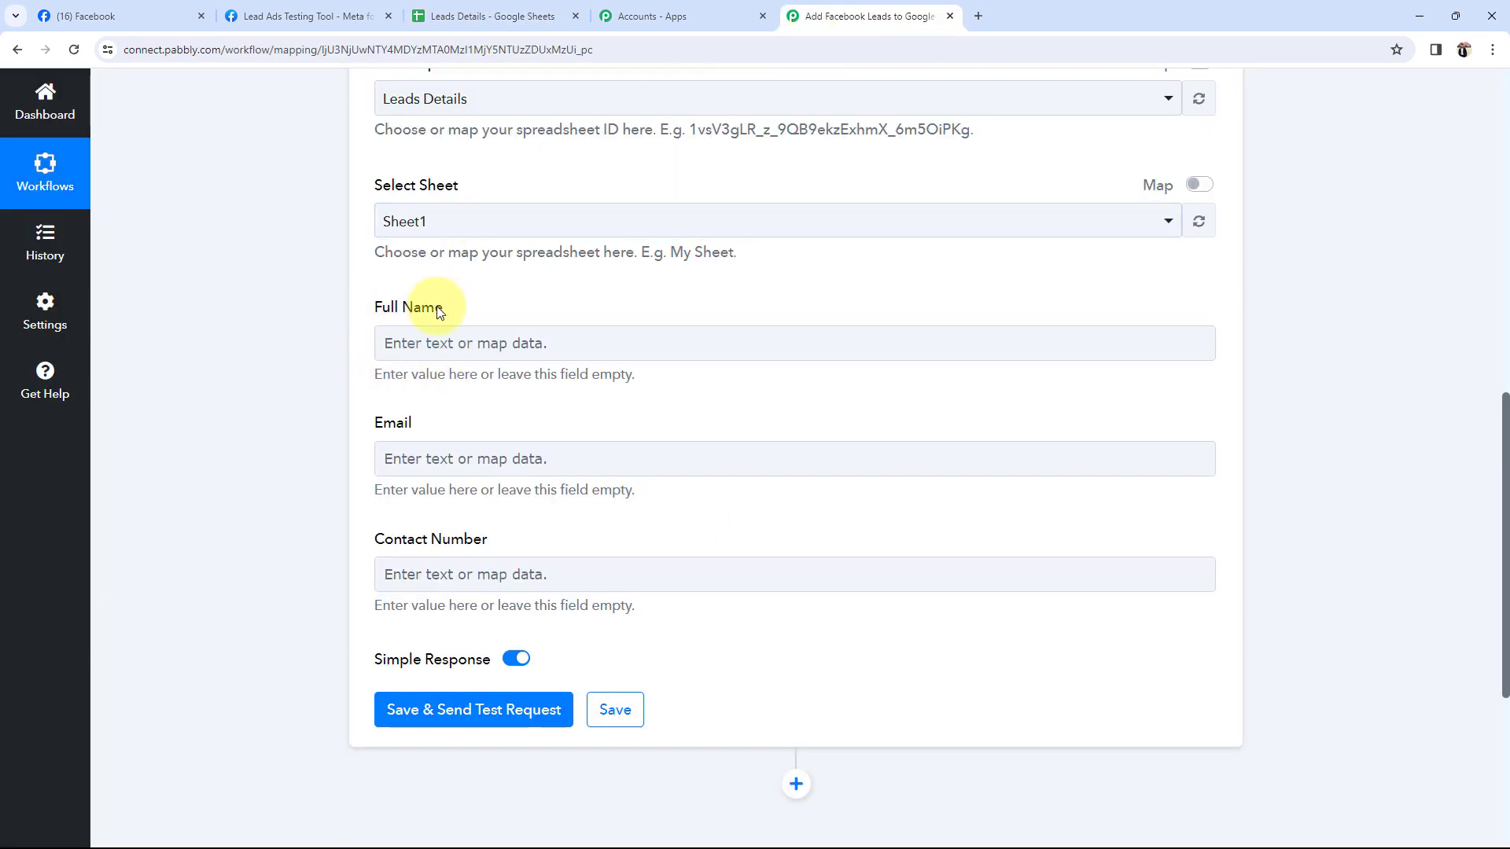
pyautogui.moveTo(444, 307); pyautogui.dragTo(383, 307)
pyautogui.moveTo(367, 422); pyautogui.dragTo(413, 423)
pyautogui.moveTo(369, 540); pyautogui.dragTo(495, 543)
pyautogui.click(358, 542)
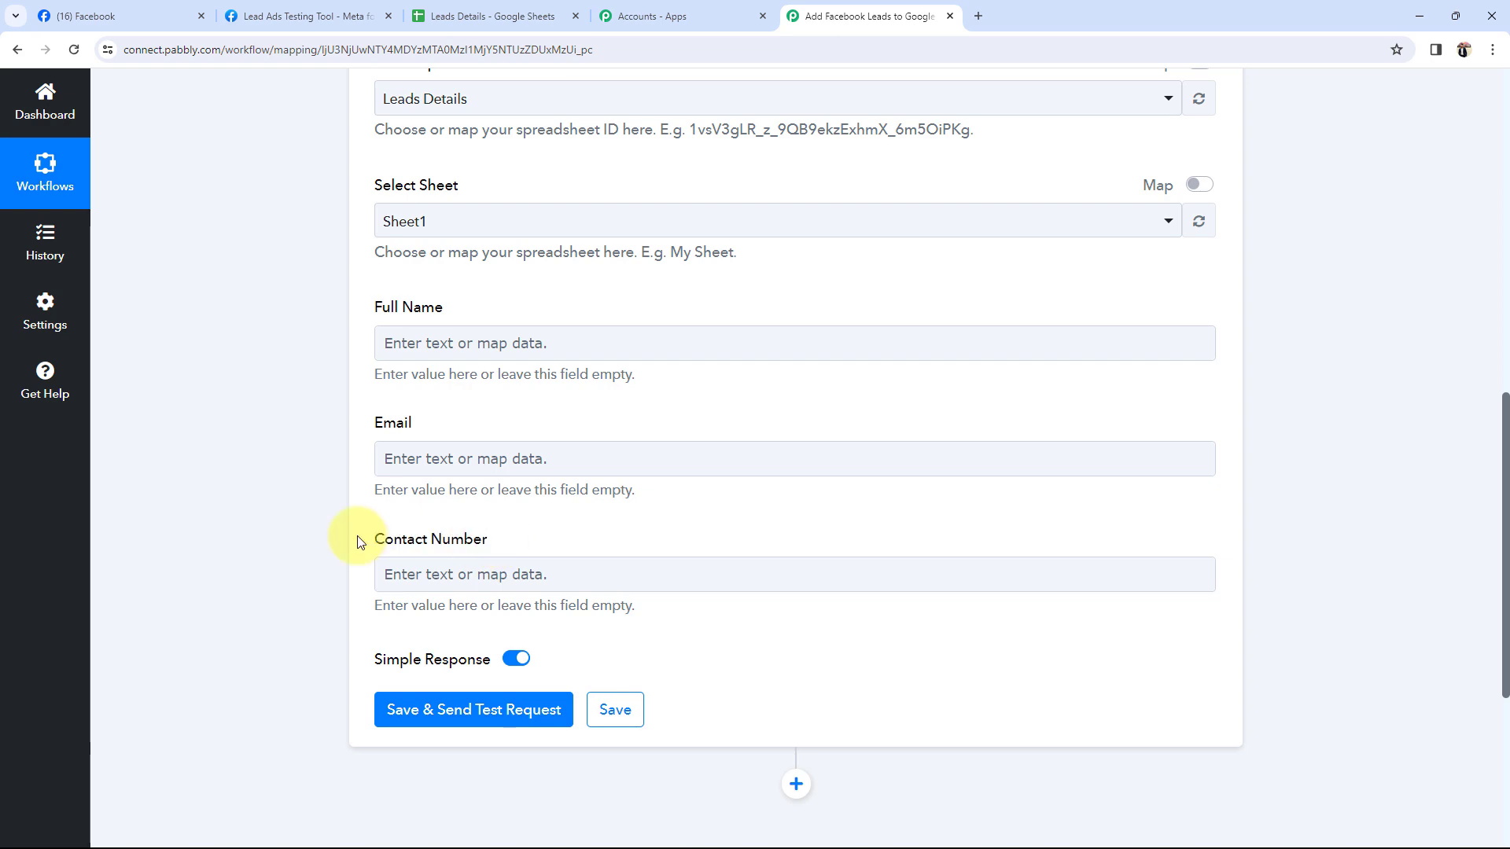
pyautogui.scroll(10, 358, 542)
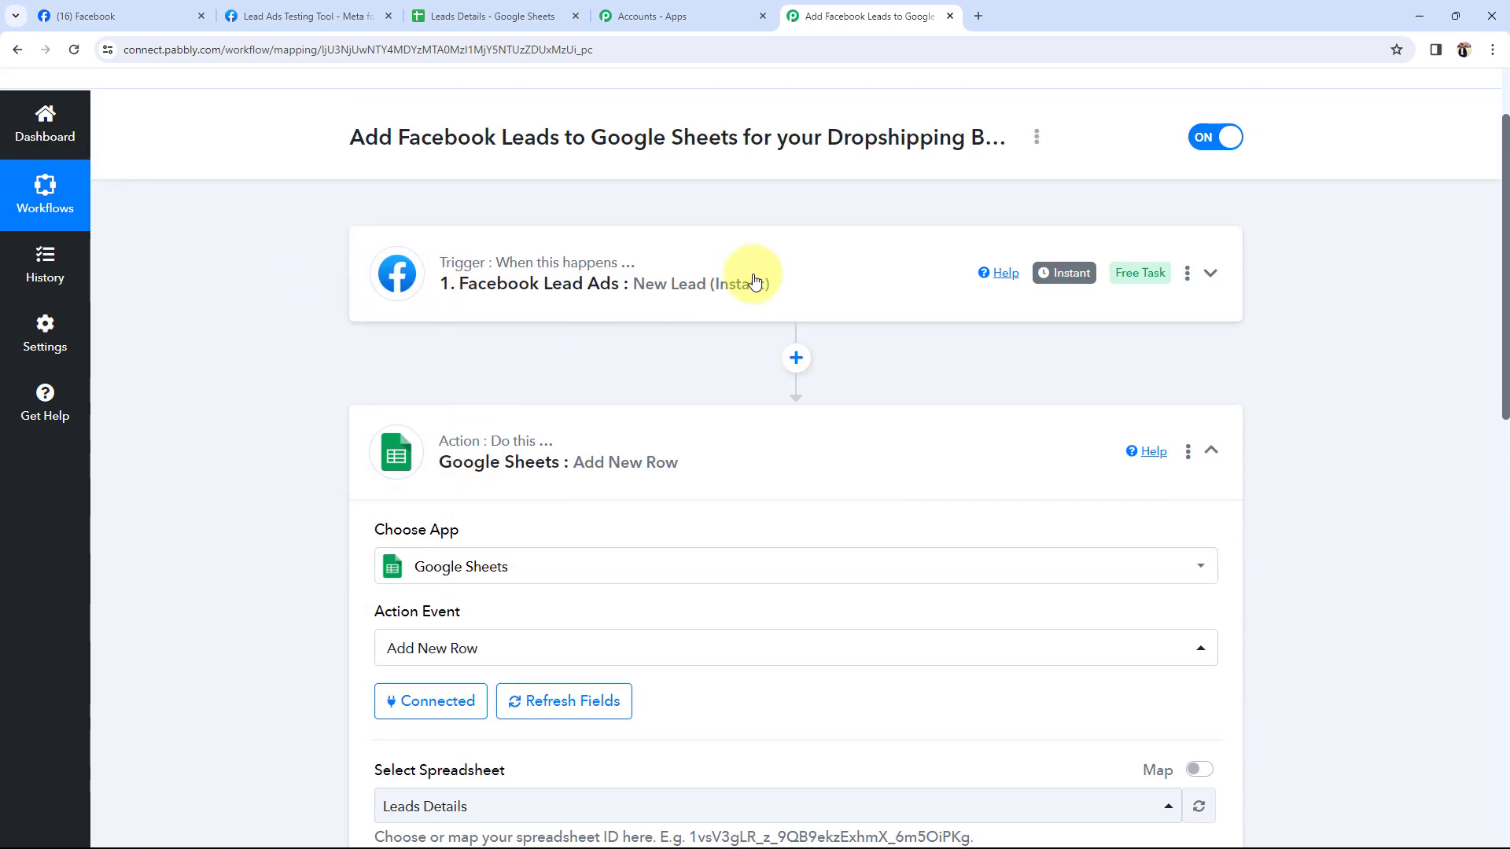
pyautogui.scroll(-8, 326, 426)
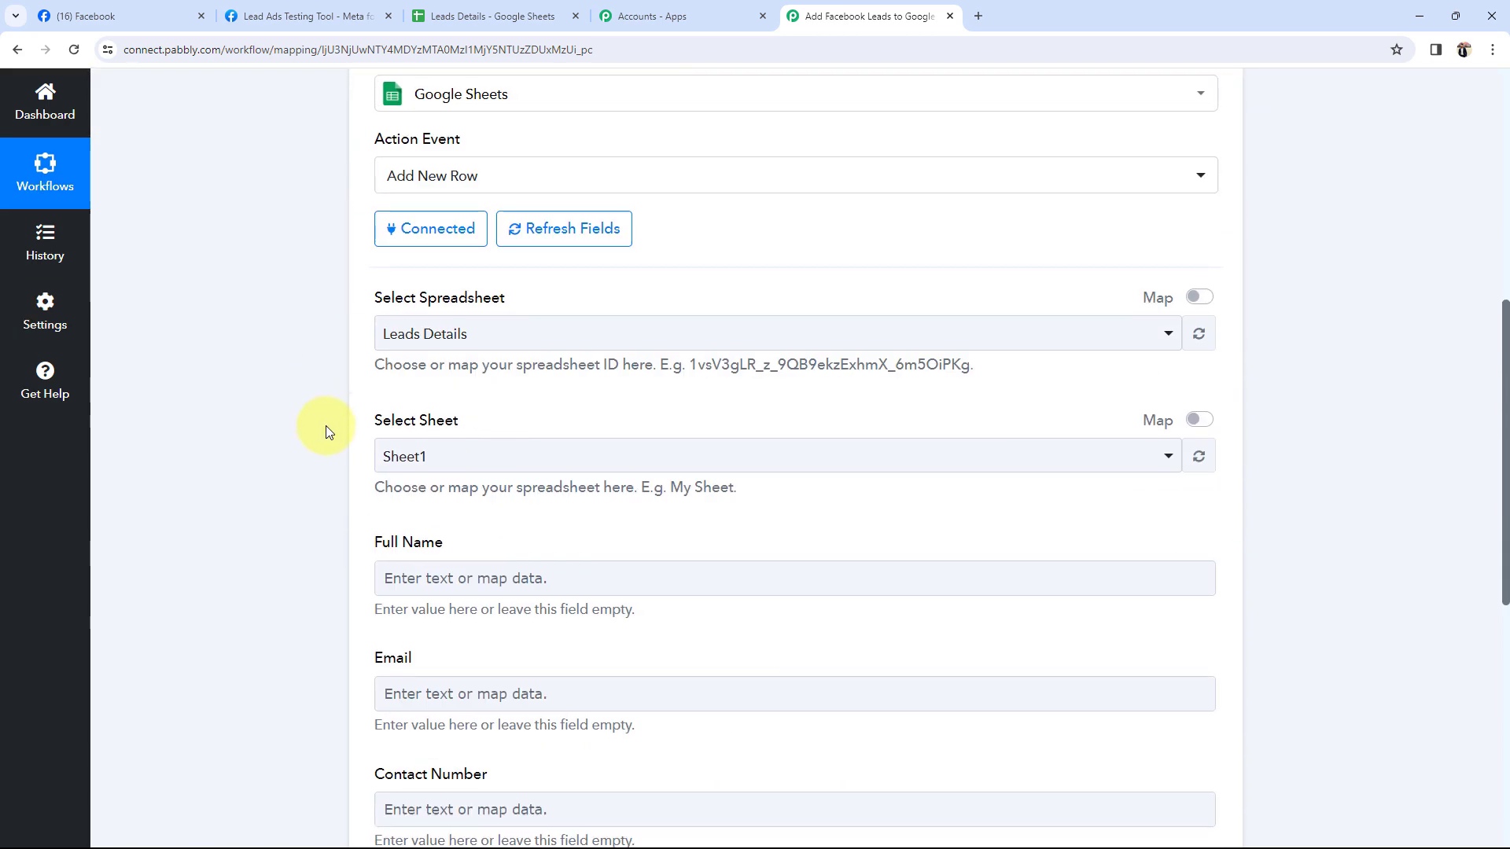
pyautogui.scroll(-1, 325, 426)
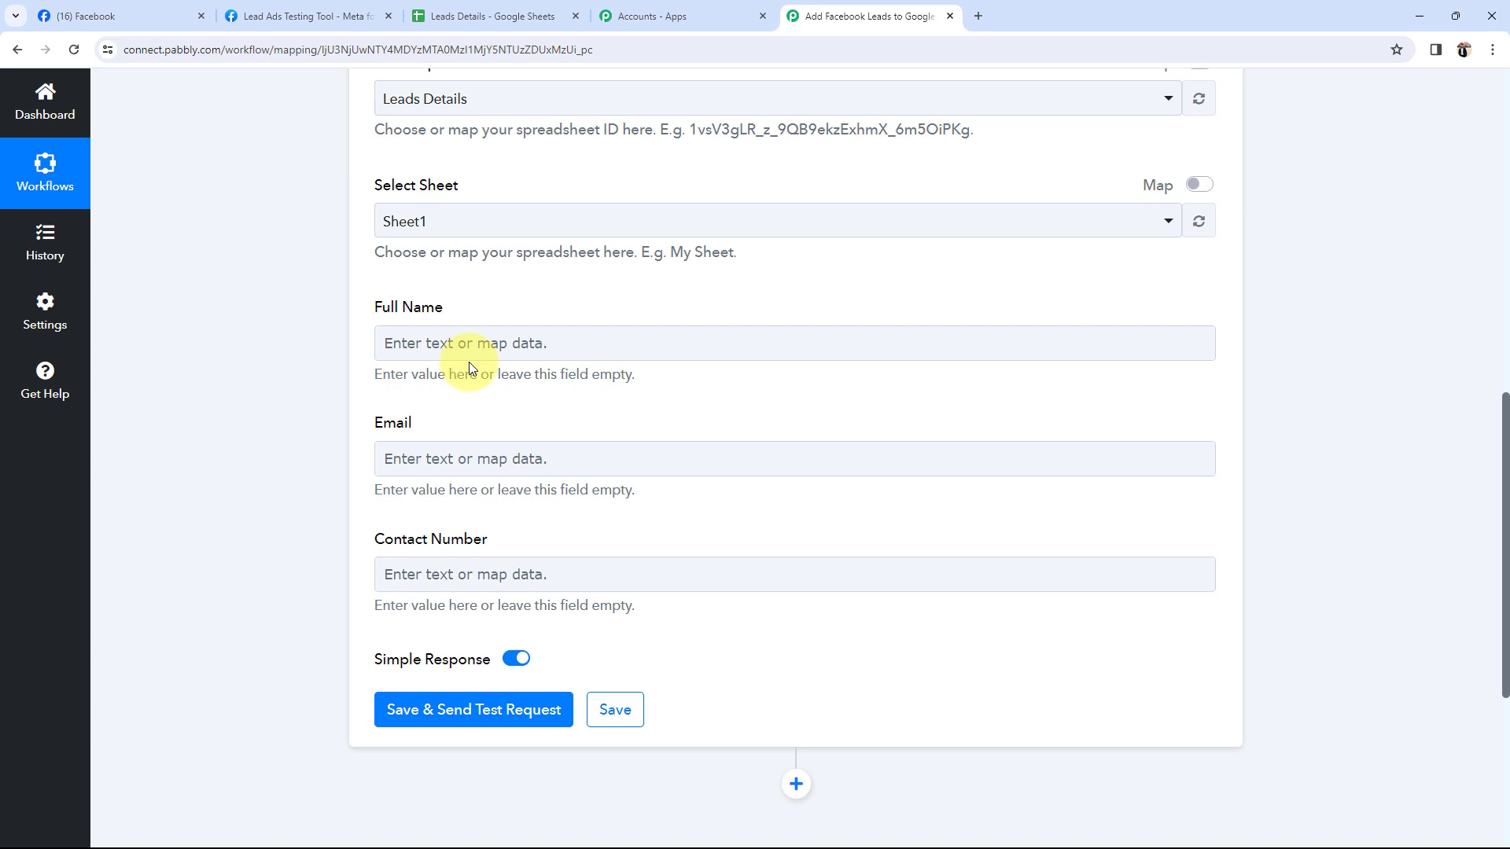
# Map Res4 Full Name, Res4 Email and Res4 Phone Number into Full Name, Email and Contact Number.
pyautogui.click(444, 338)
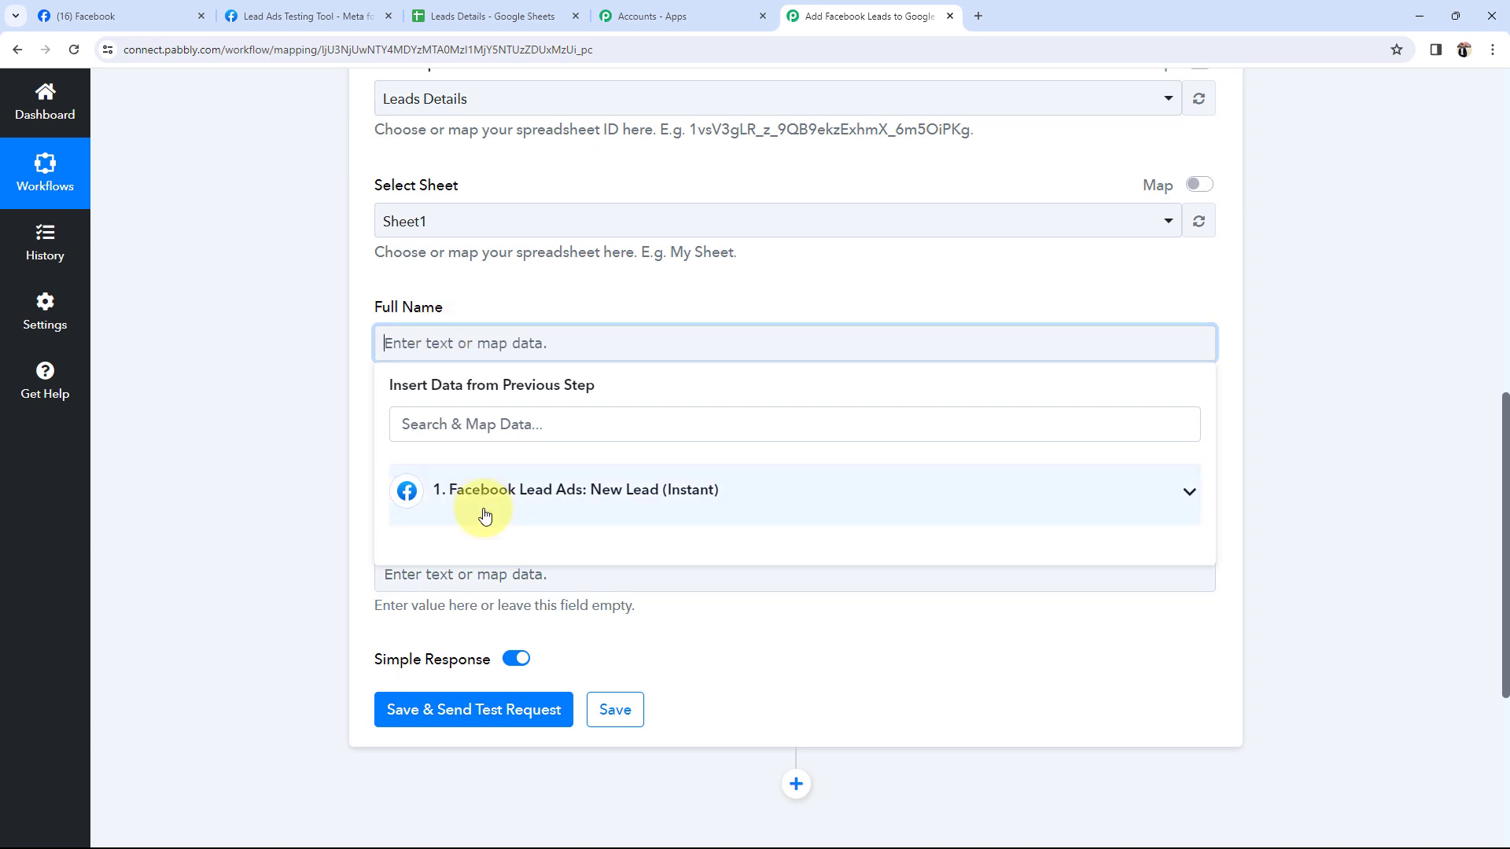
pyautogui.click(1171, 501)
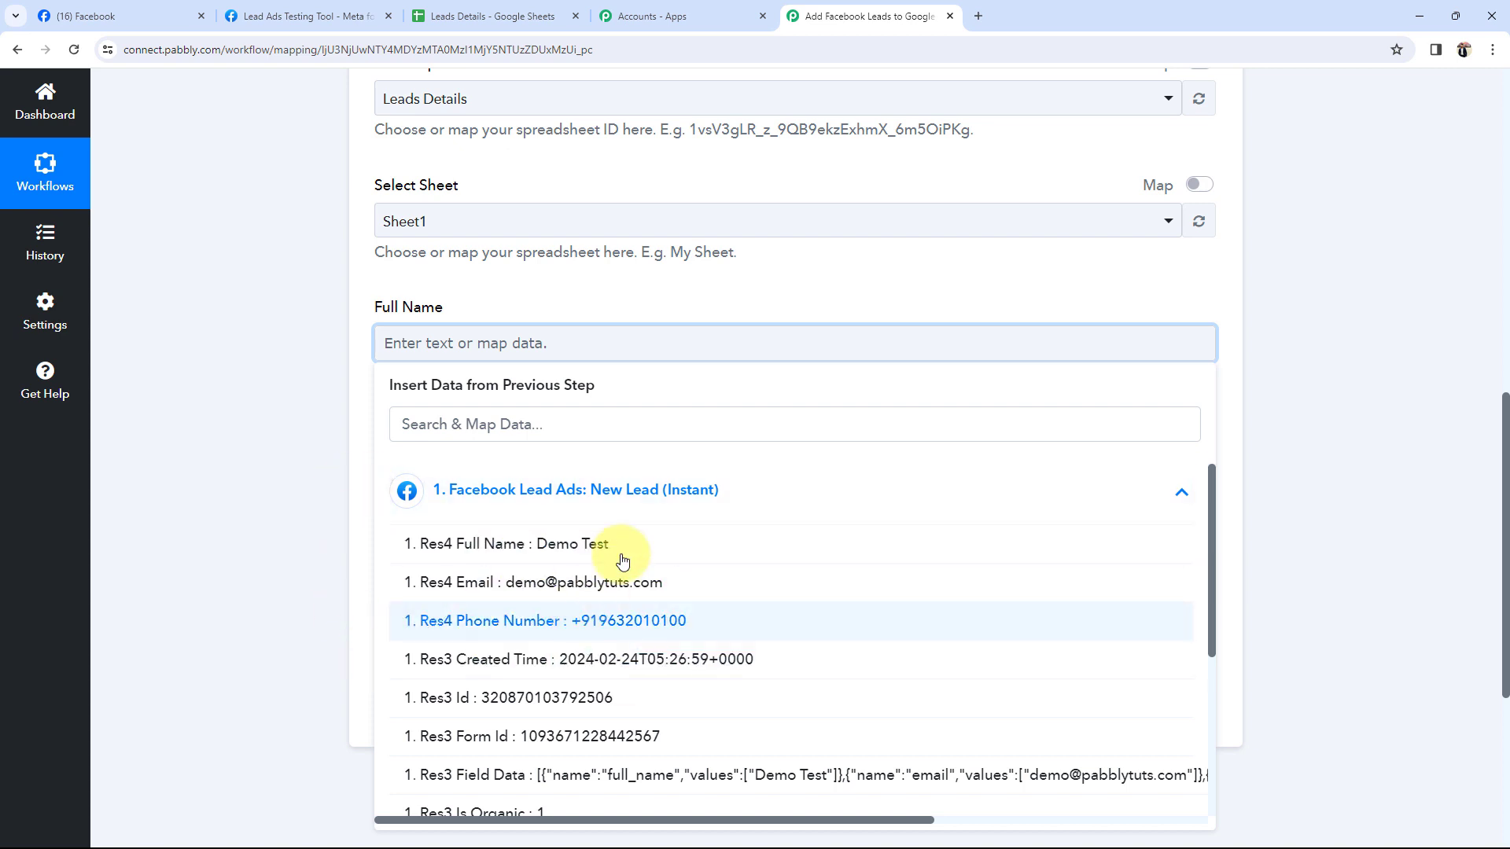
pyautogui.click(425, 544)
pyautogui.click(278, 390)
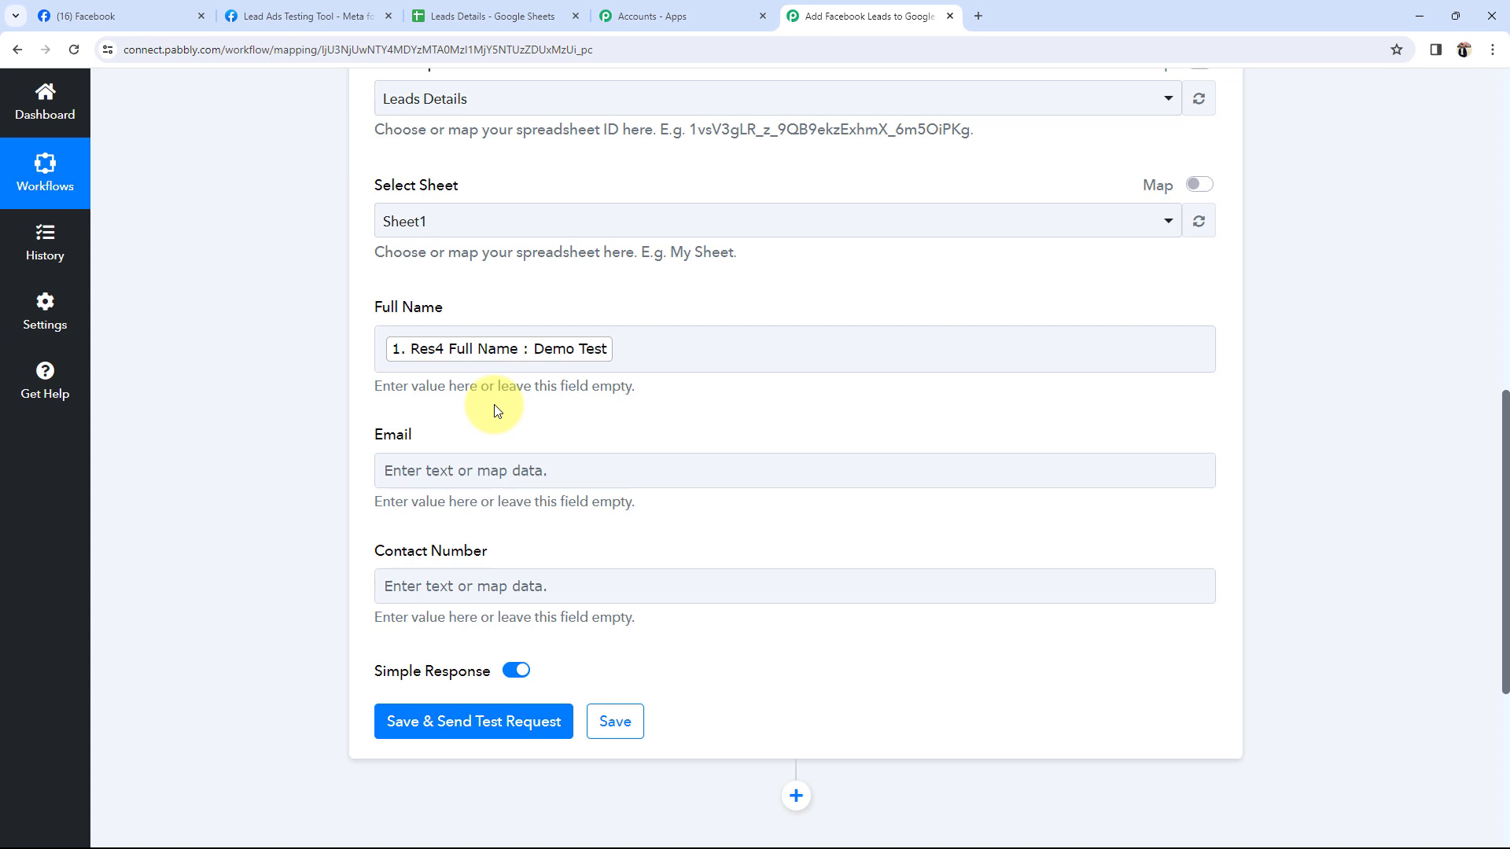
pyautogui.click(431, 472)
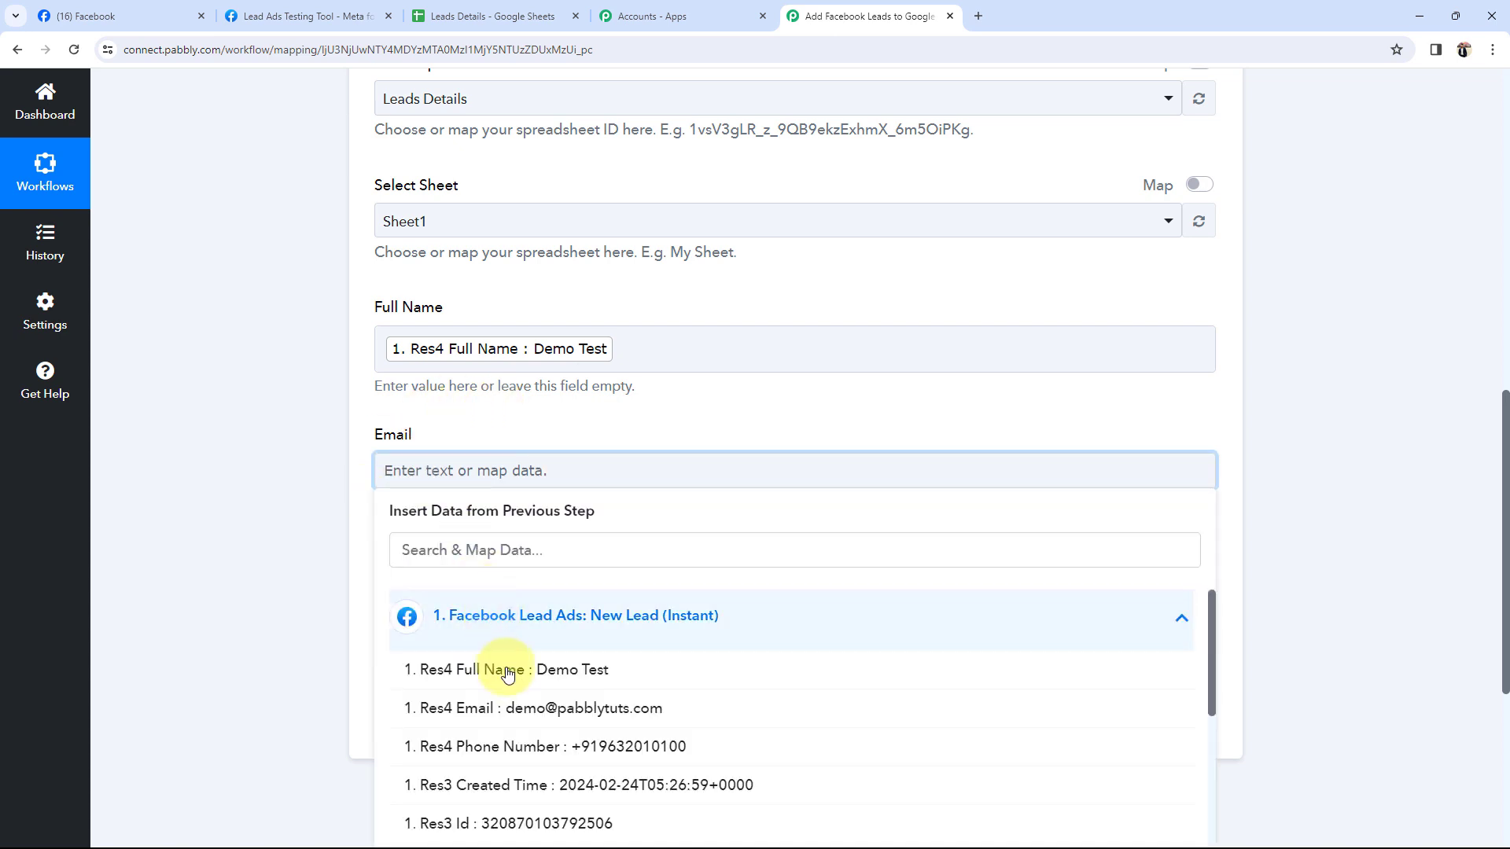
pyautogui.click(543, 709)
pyautogui.click(228, 450)
pyautogui.scroll(-1, 236, 445)
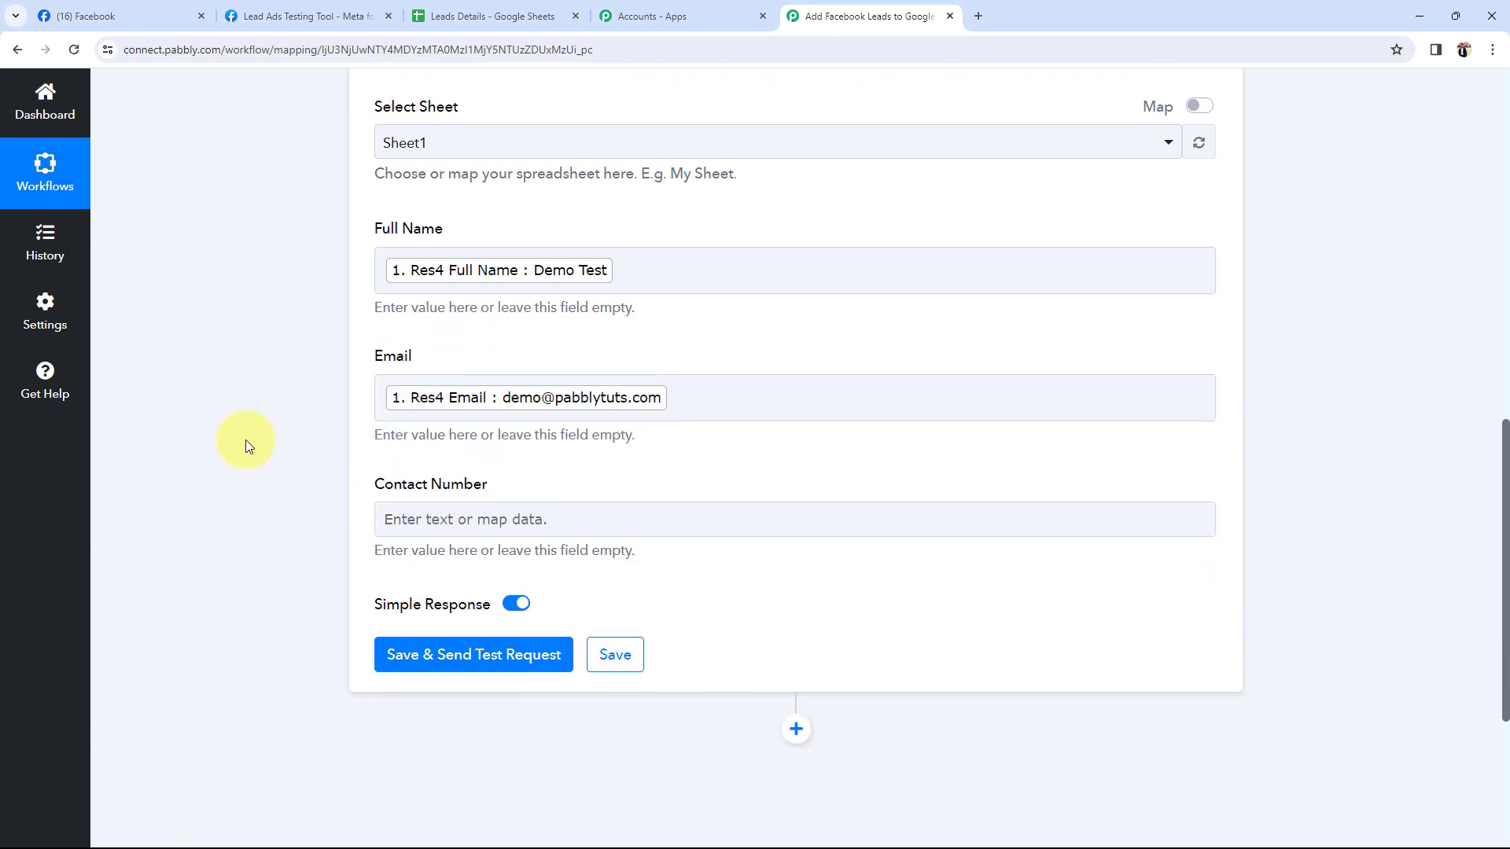
pyautogui.click(438, 521)
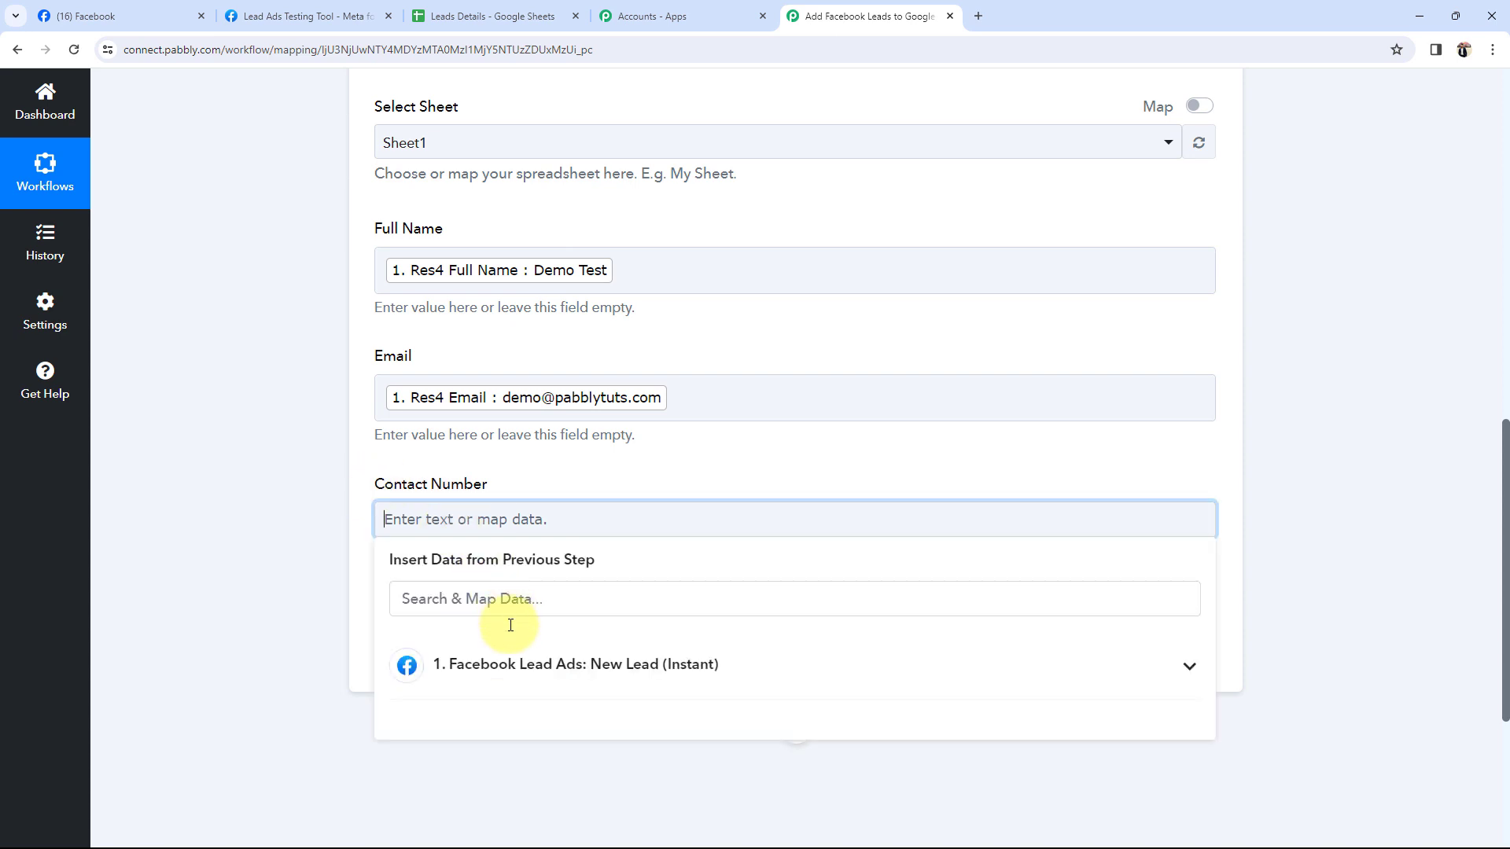
pyautogui.click(503, 667)
pyautogui.click(318, 556)
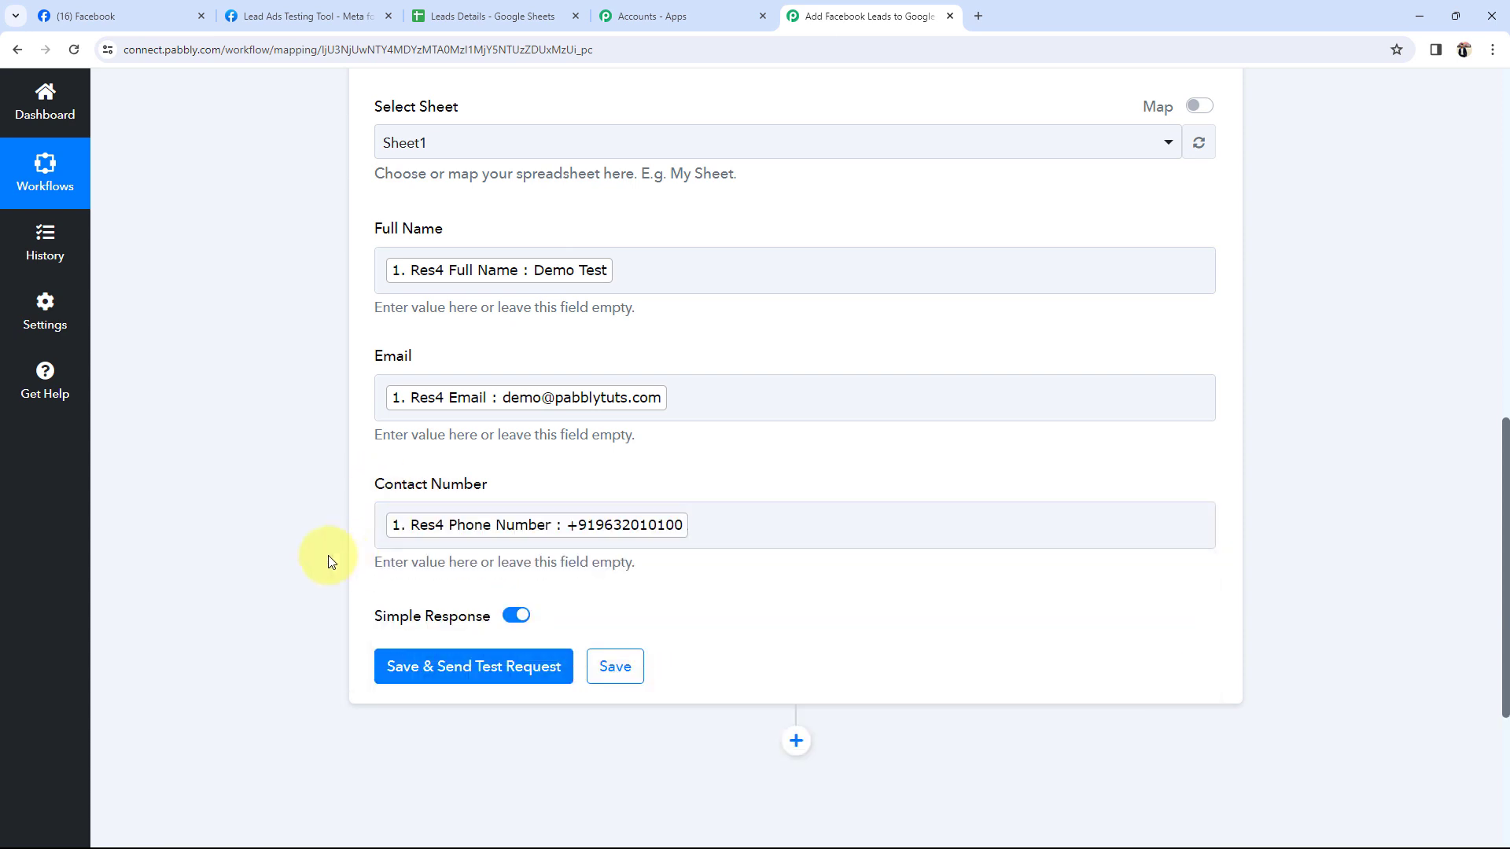
pyautogui.scroll(3, 307, 546)
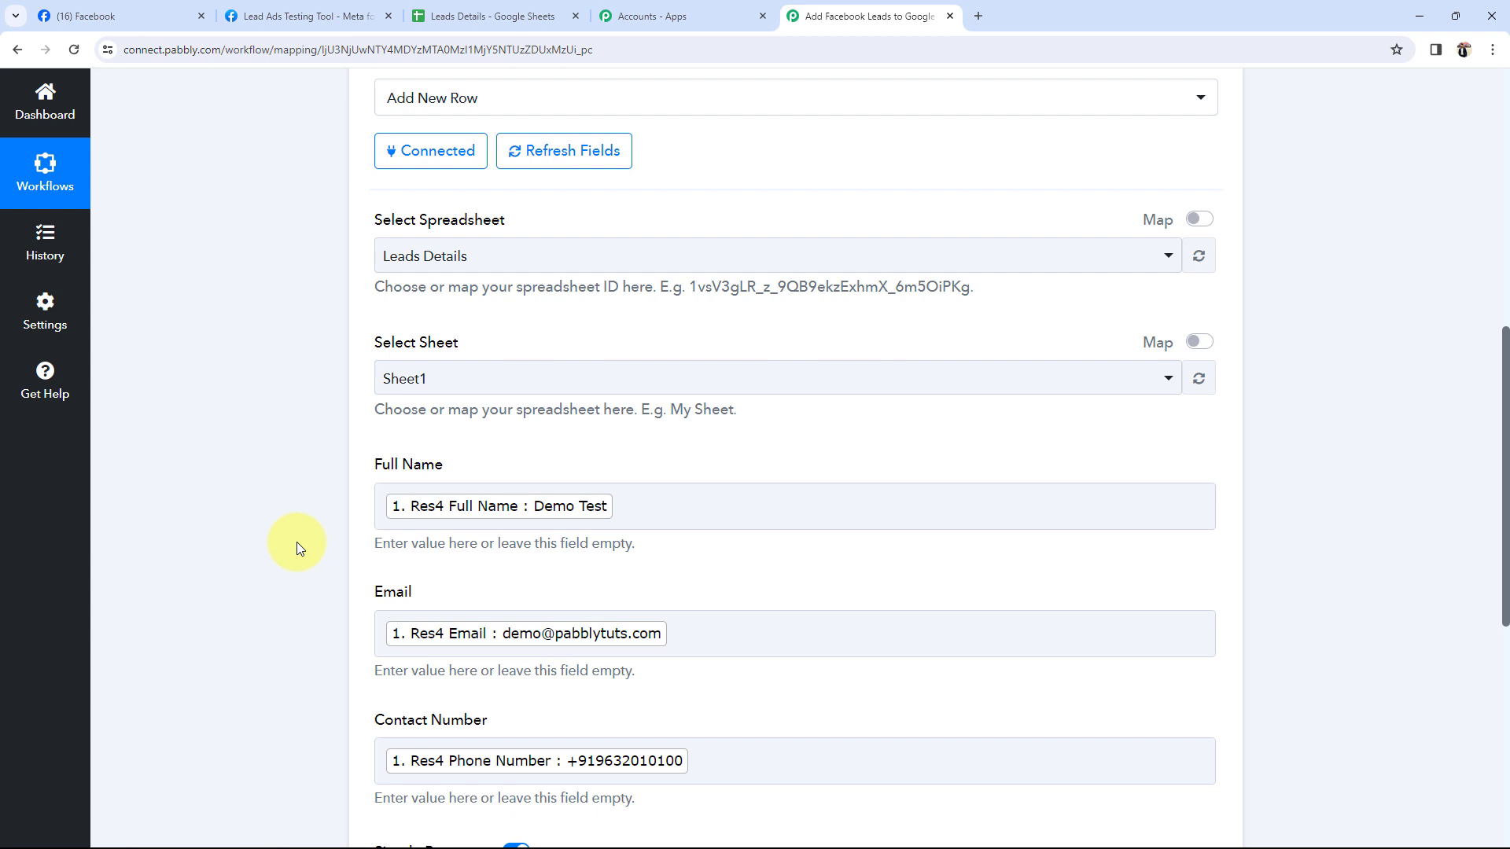
# Check the testing tool and confirm the Leads Details sheet rows are still empty.
pyautogui.click(299, 15)
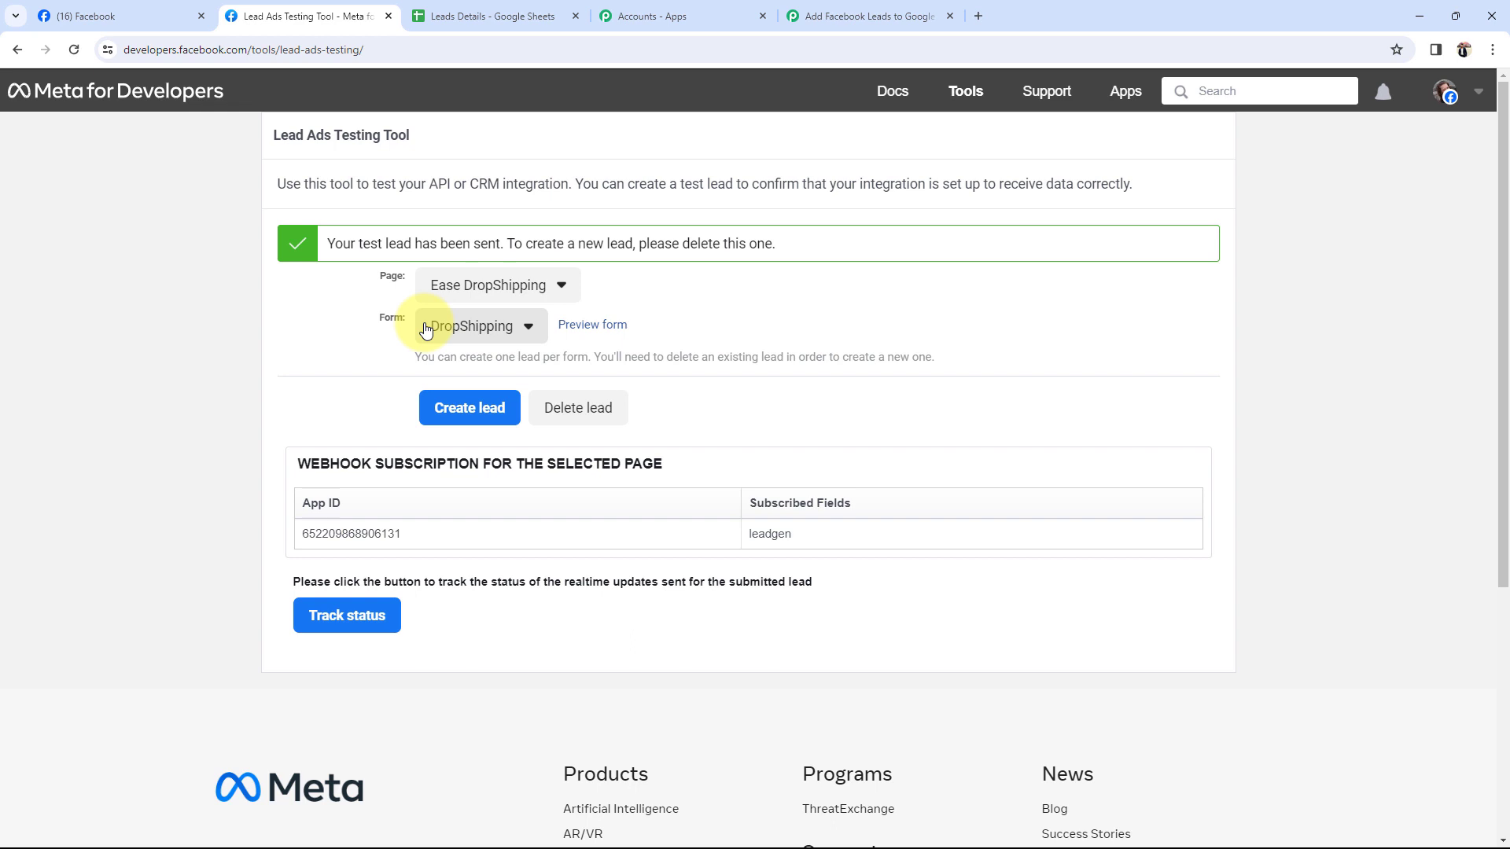
pyautogui.click(858, 16)
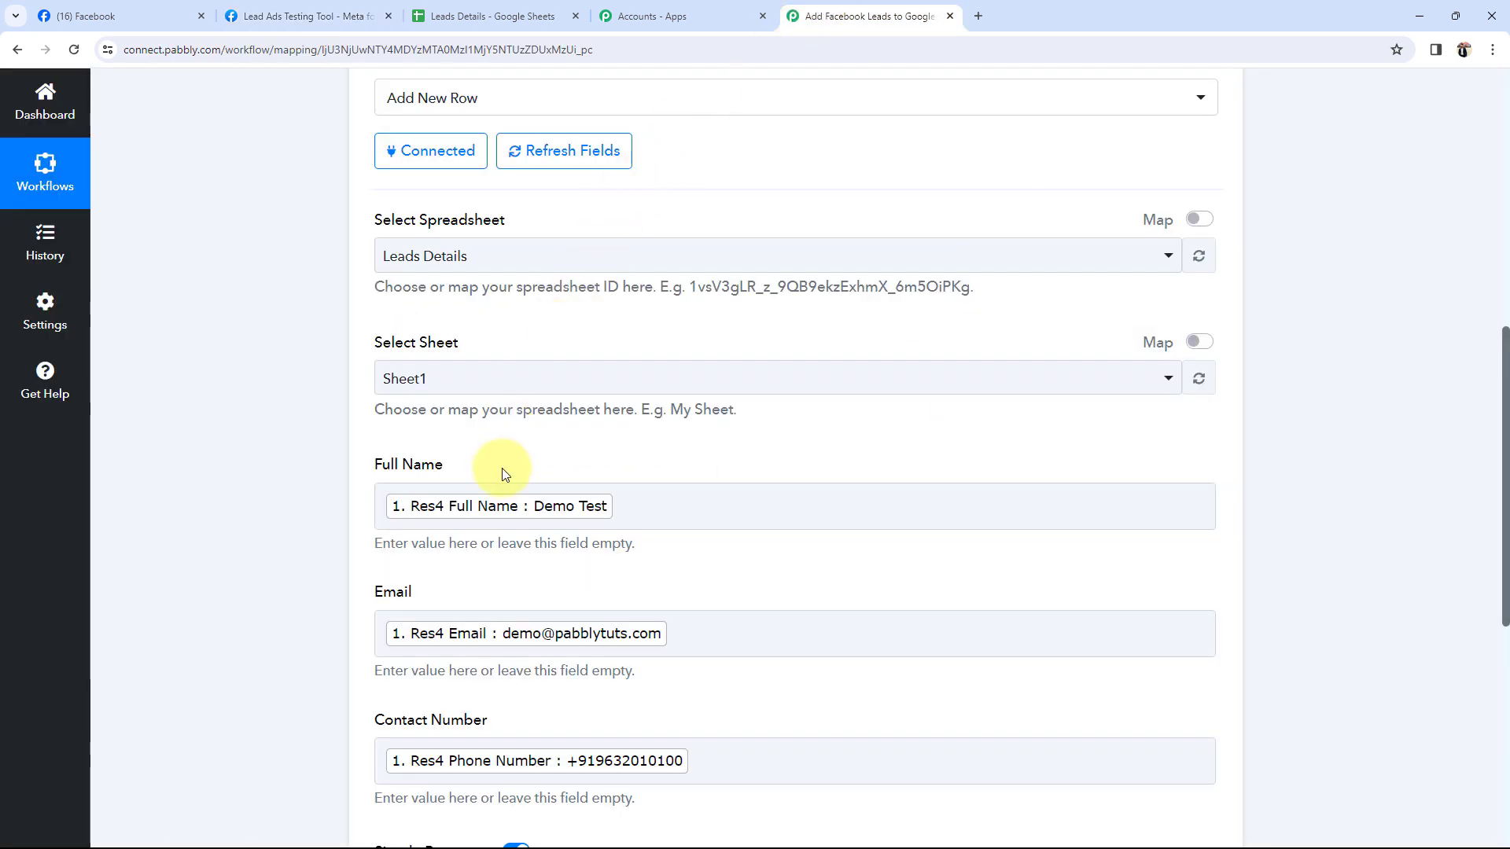
pyautogui.click(447, 640)
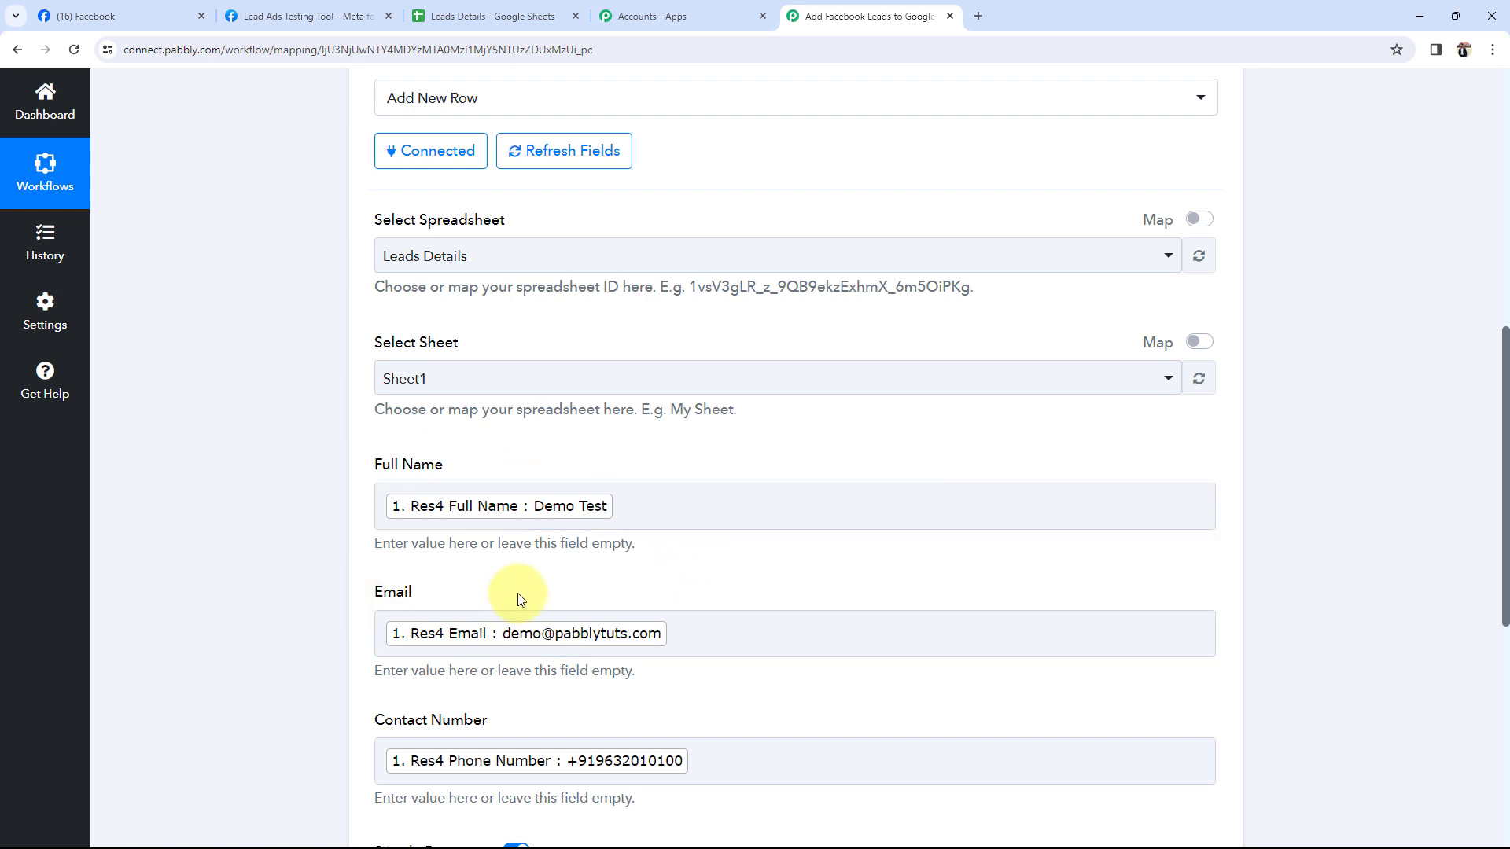
pyautogui.click(472, 15)
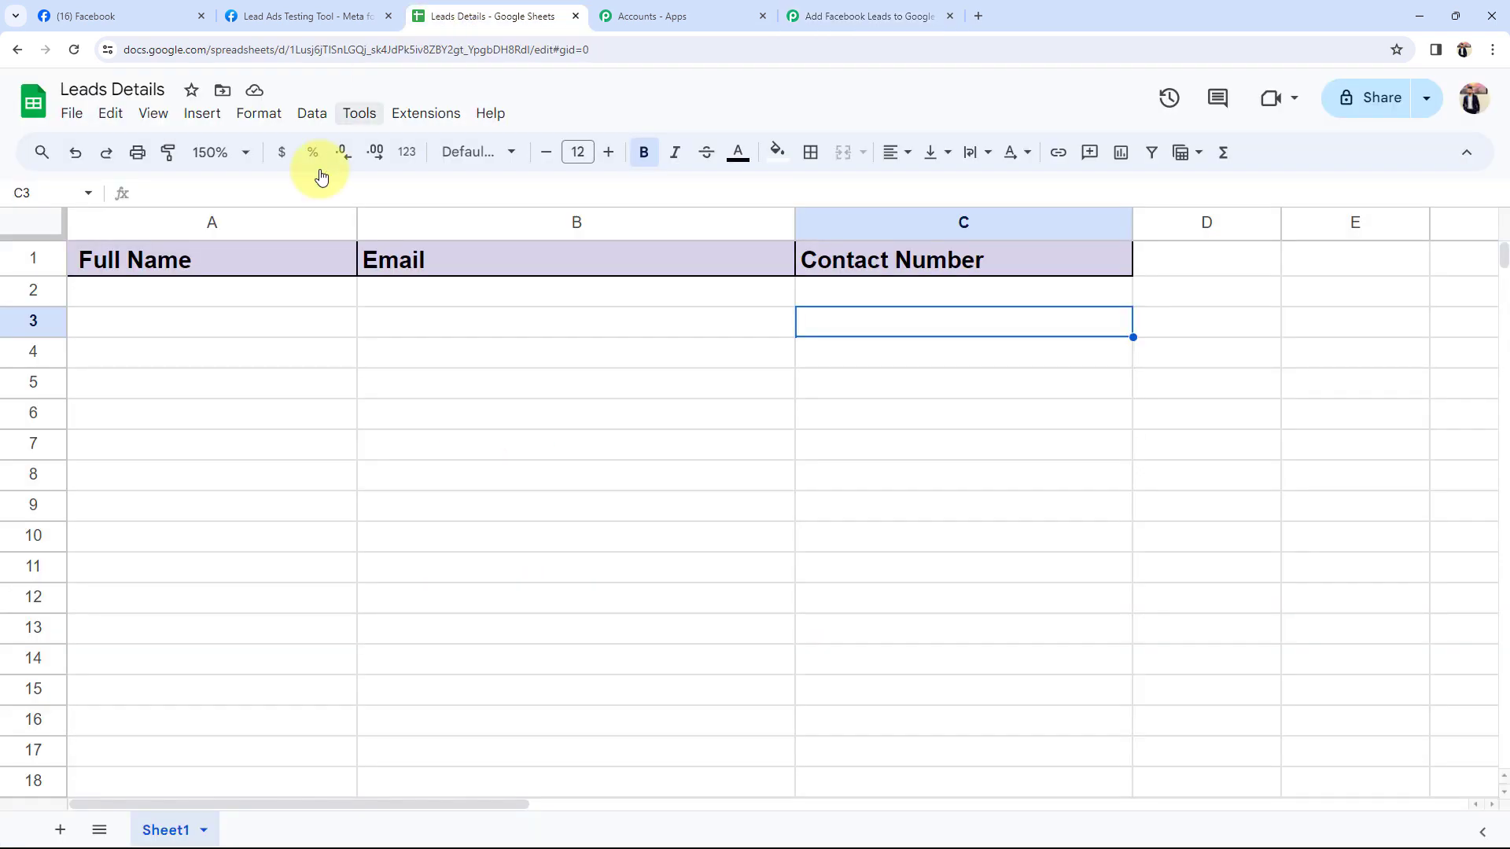
pyautogui.click(505, 271)
pyautogui.click(903, 291)
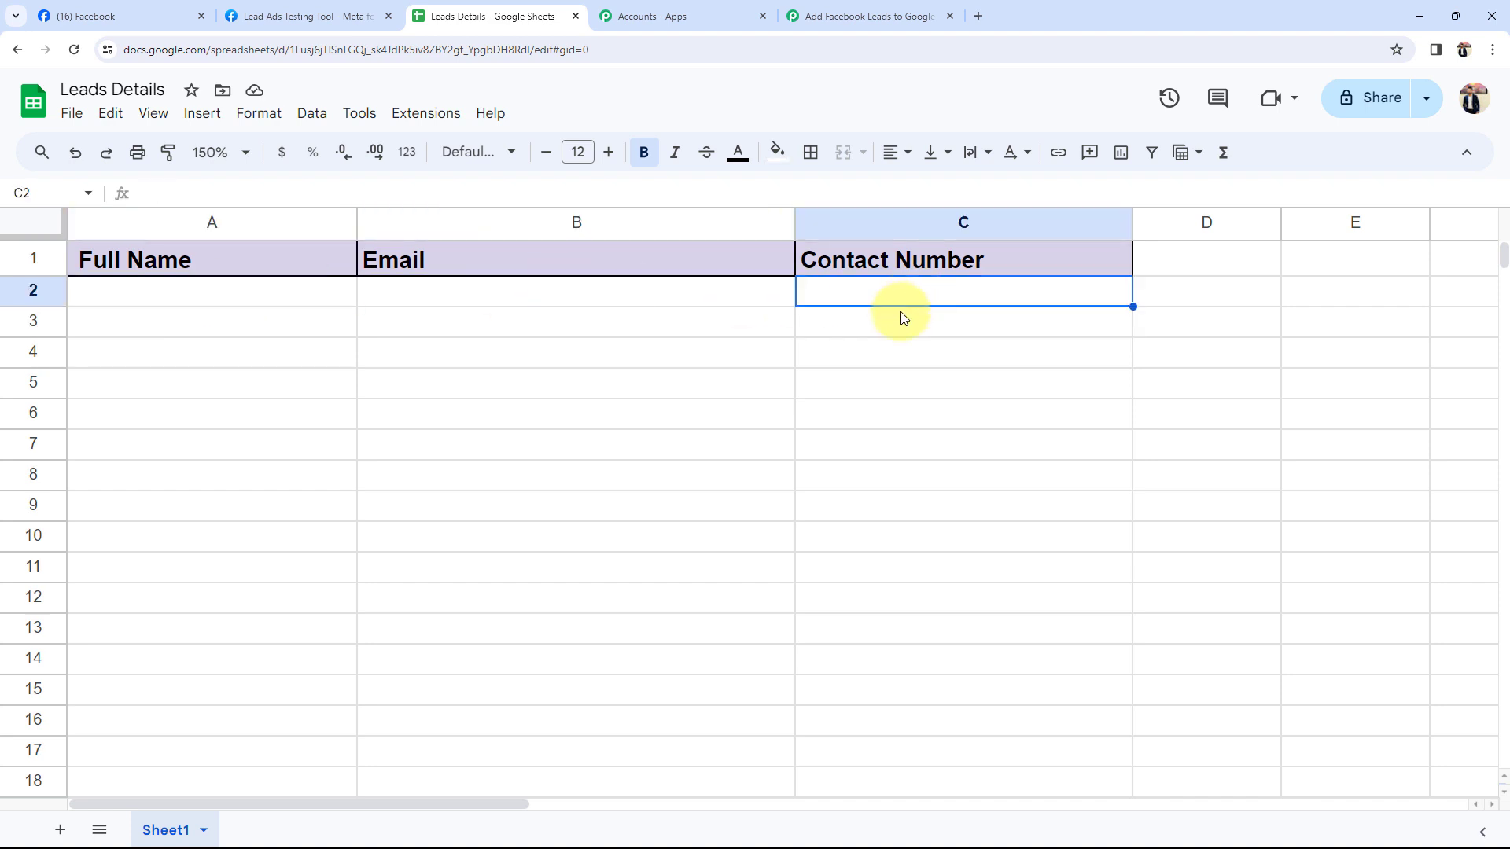
pyautogui.click(873, 15)
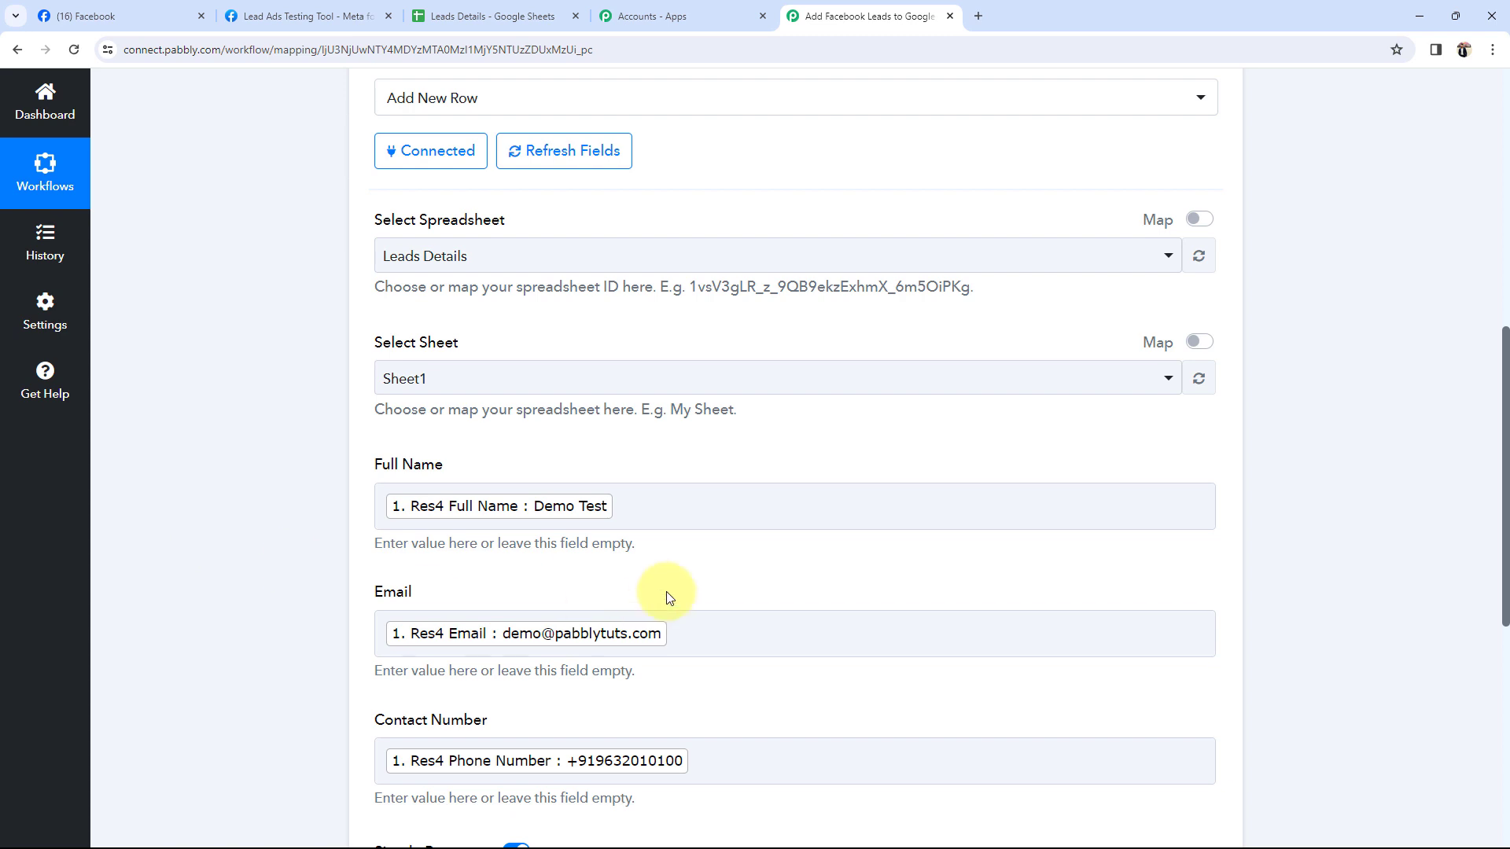
# Remove stray text from the Full Name mapping, then save the action and send a test request.
pyautogui.click(678, 513)
pyautogui.write('em')
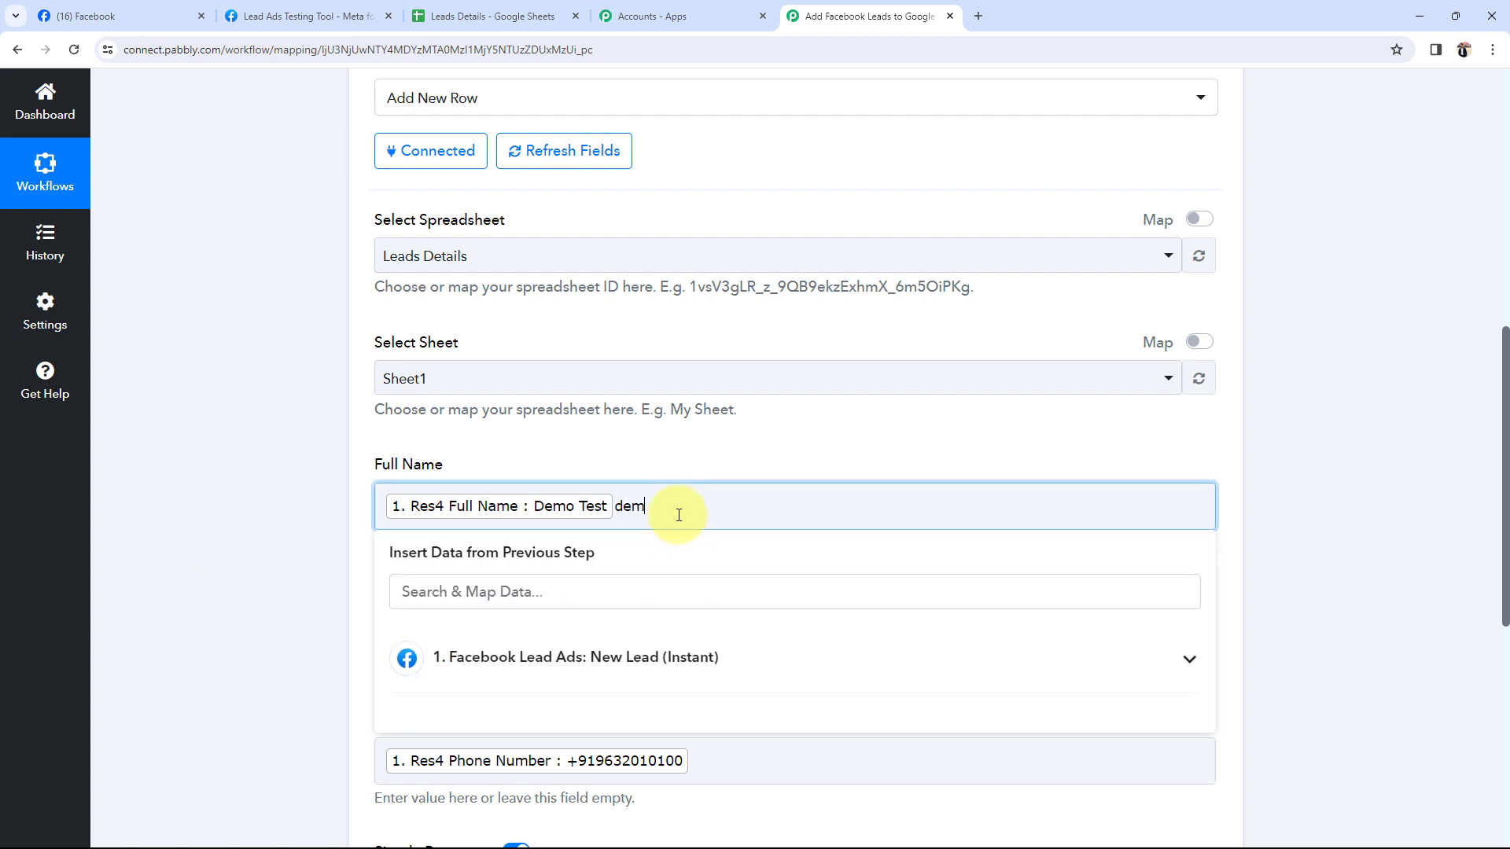
pyautogui.write('o')
pyautogui.press('BackSpace')
pyautogui.press('BackSpace')
pyautogui.press('BackSpace')
pyautogui.click(302, 545)
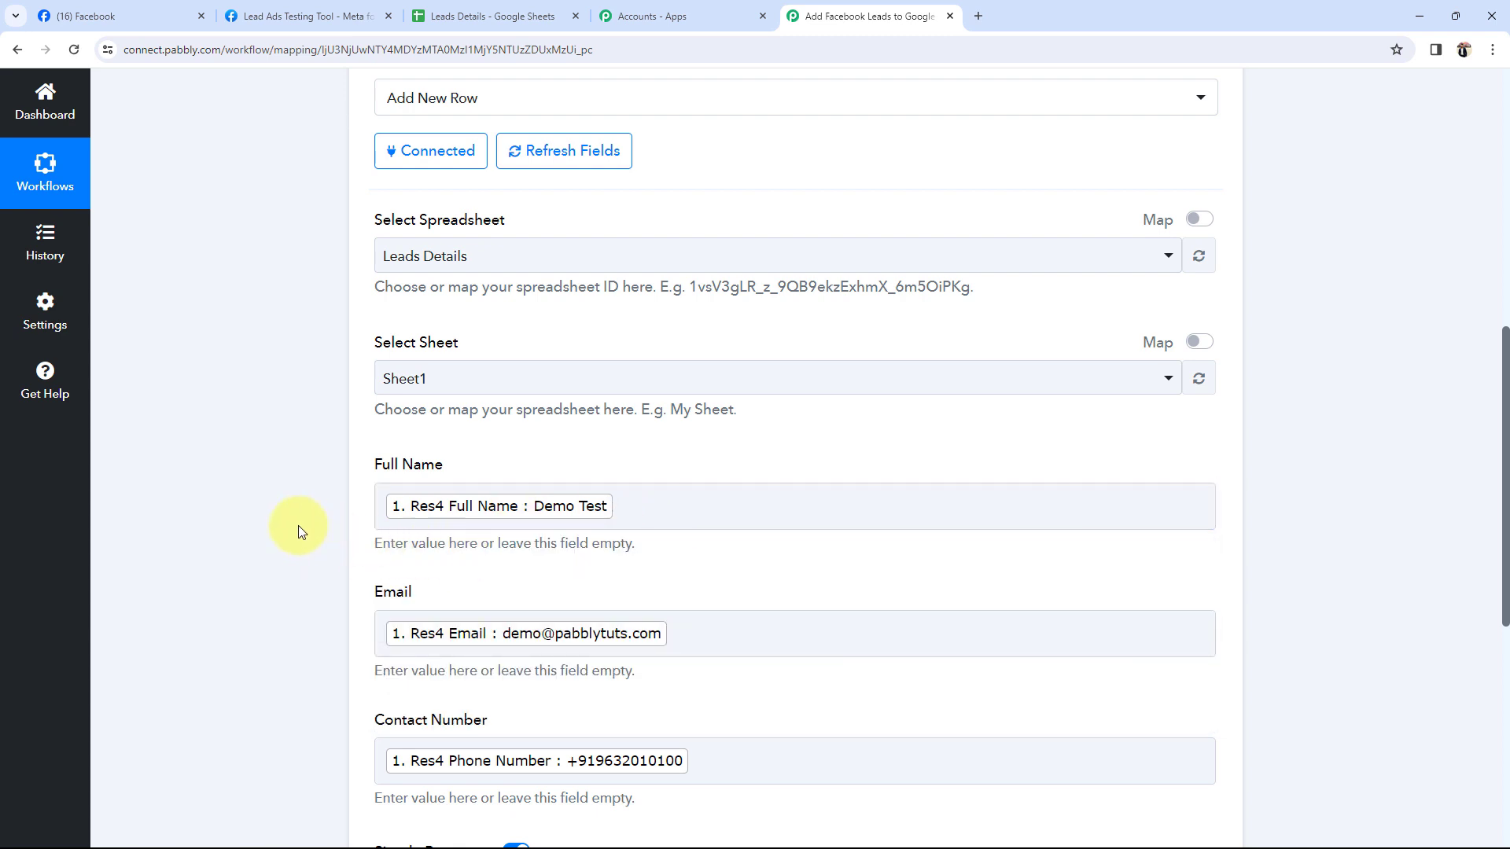
pyautogui.scroll(-5, 295, 521)
pyautogui.click(412, 515)
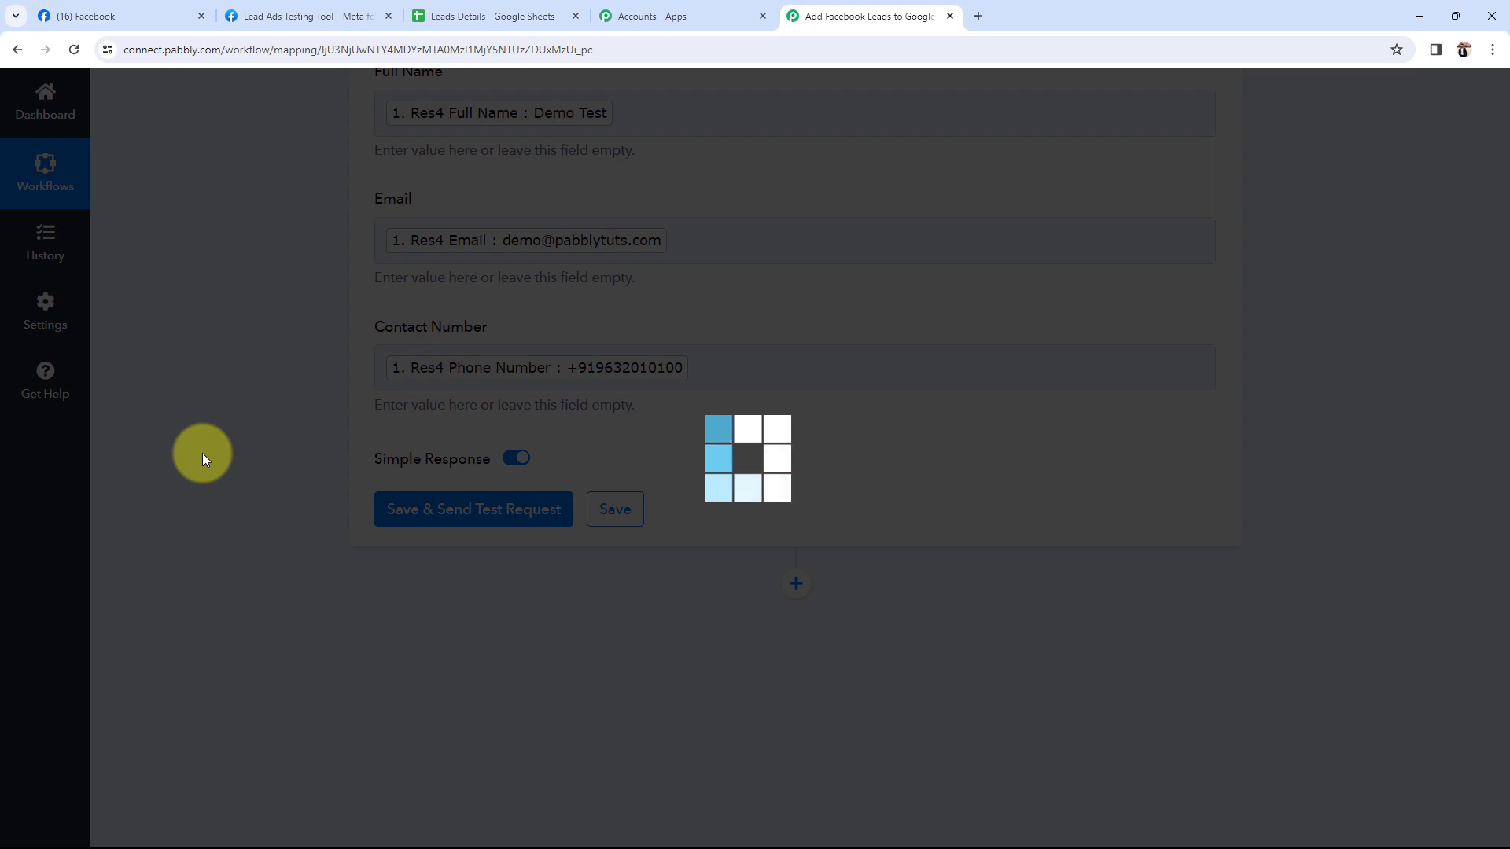
# Review the response's spreadsheet ID and Sheet1!A2:C2 table range, then open the Leads Details spreadsheet.
pyautogui.scroll(-4, 201, 453)
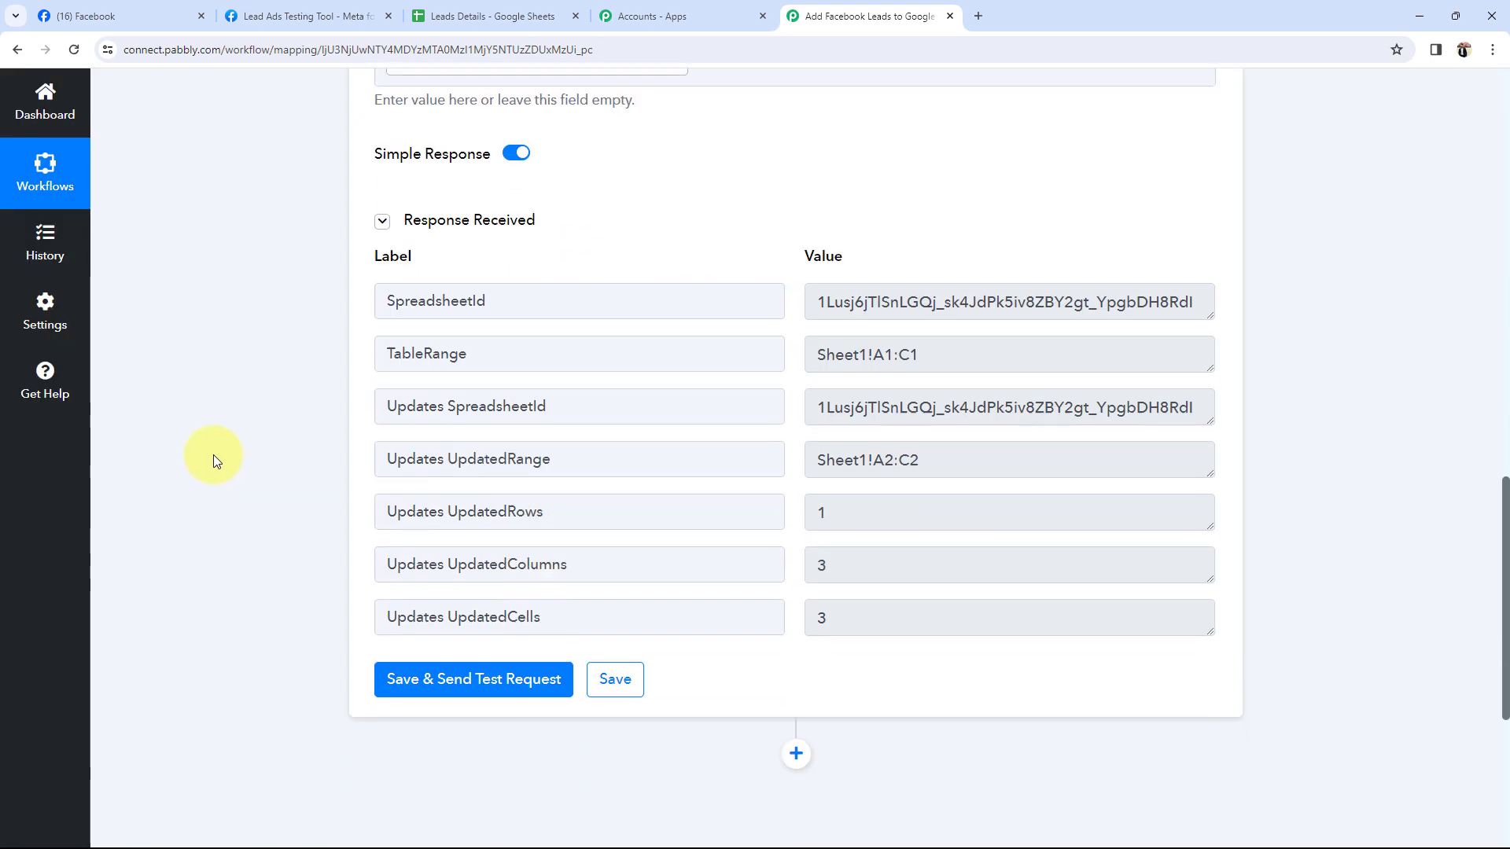
pyautogui.moveTo(1088, 464); pyautogui.dragTo(651, 468)
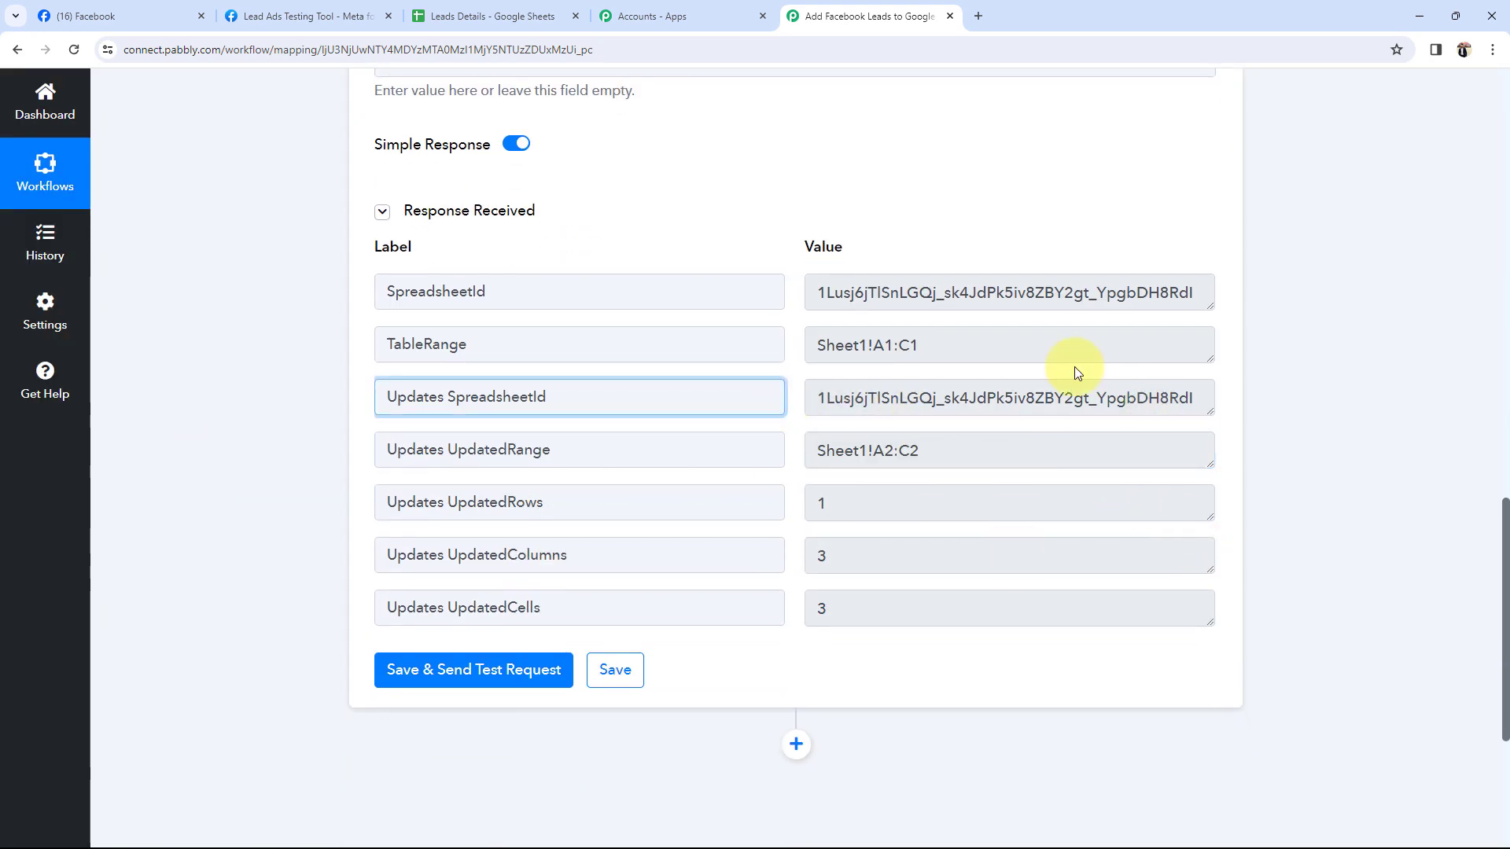
pyautogui.moveTo(1074, 350); pyautogui.dragTo(691, 344)
pyautogui.moveTo(806, 300); pyautogui.dragTo(1308, 304)
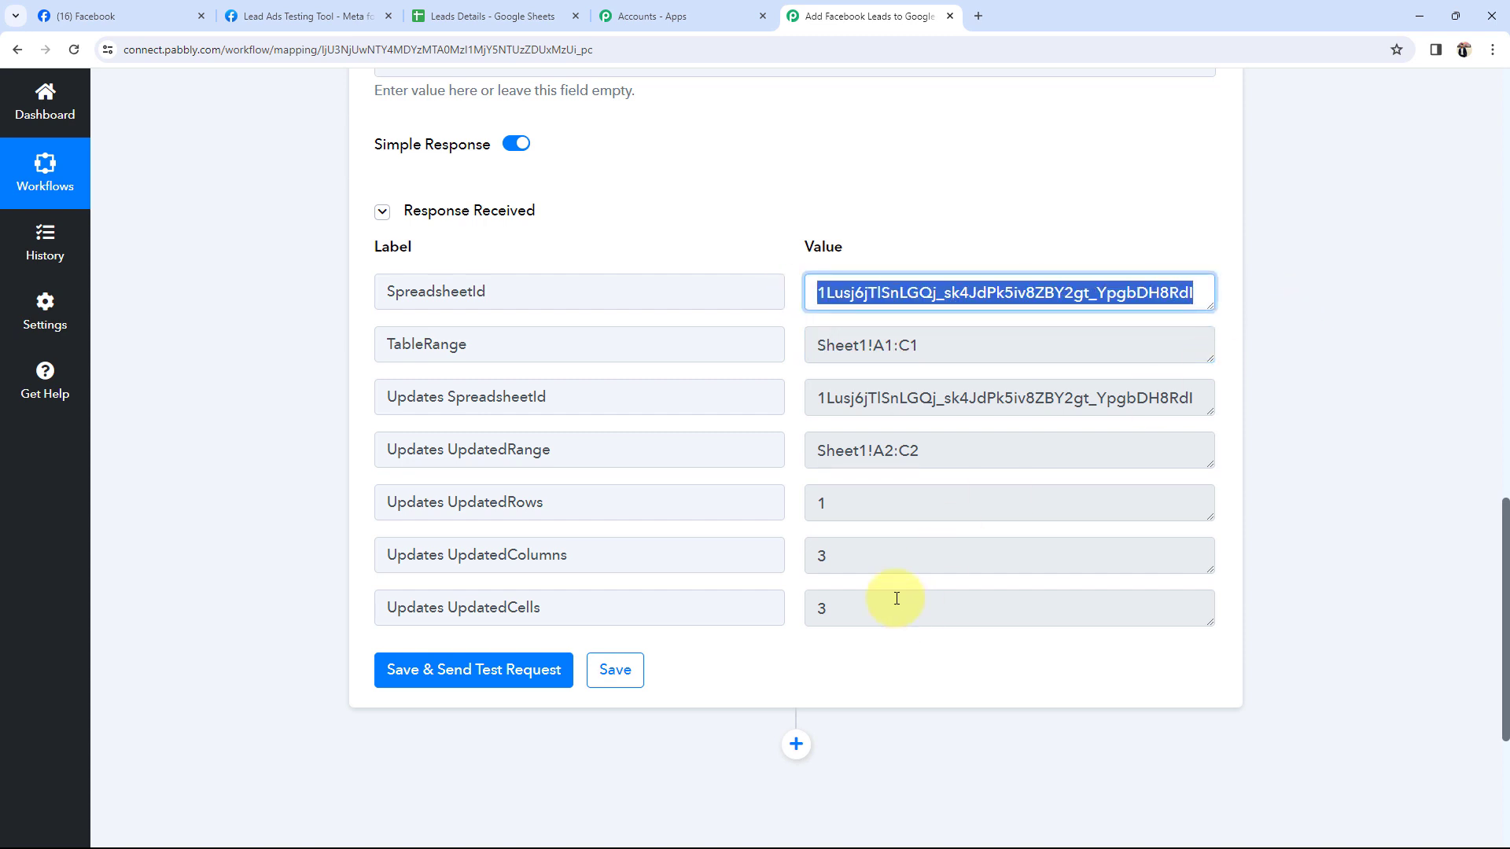
pyautogui.click(495, 16)
# Verify the lead's name, email and contact number in cells A2, B2 and C2, then return to Pabbly.
pyautogui.click(224, 309)
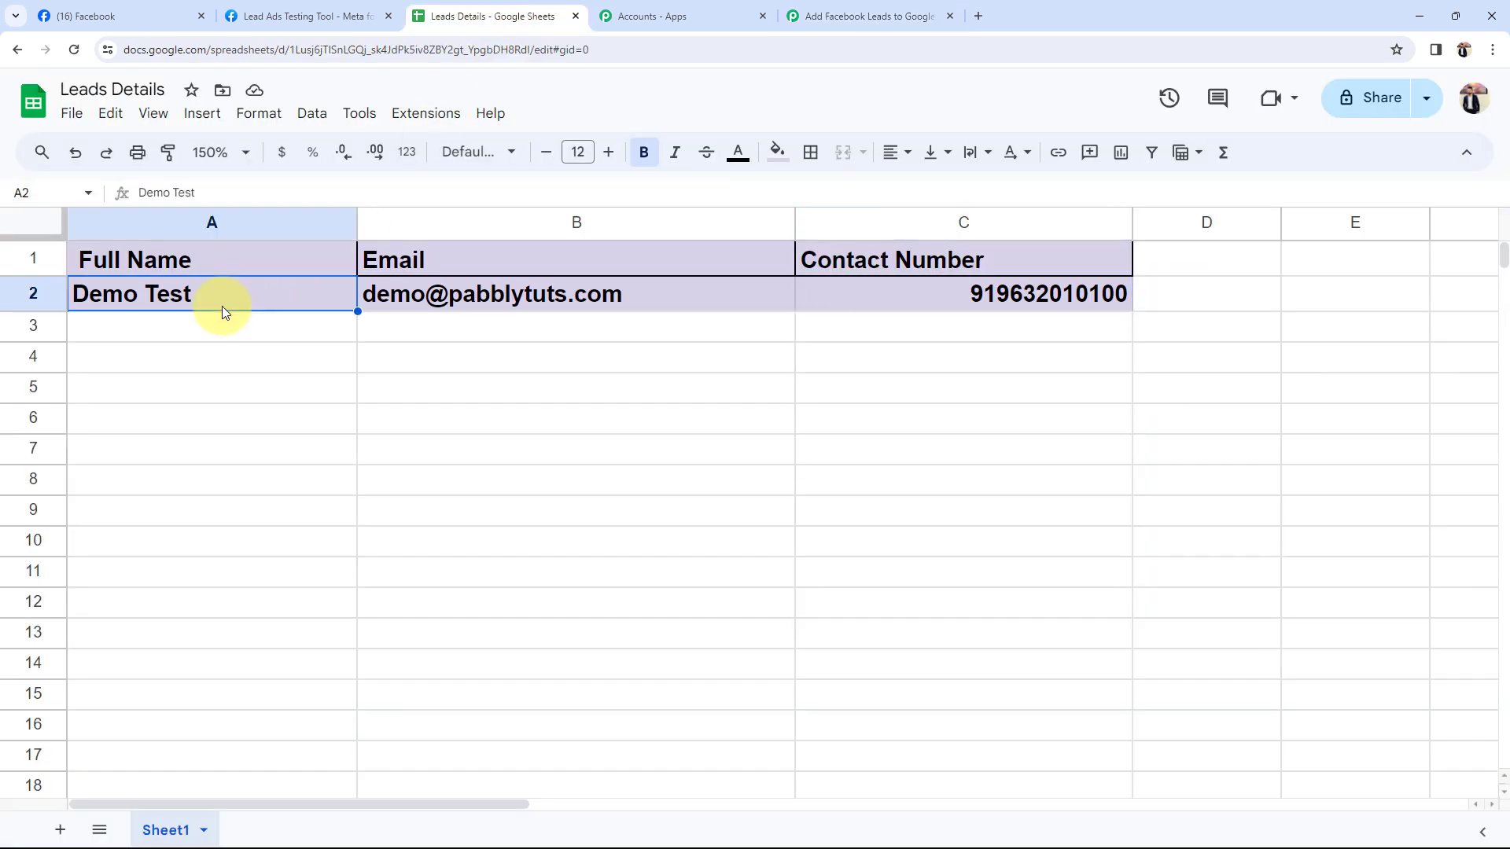
pyautogui.click(683, 298)
pyautogui.click(1010, 329)
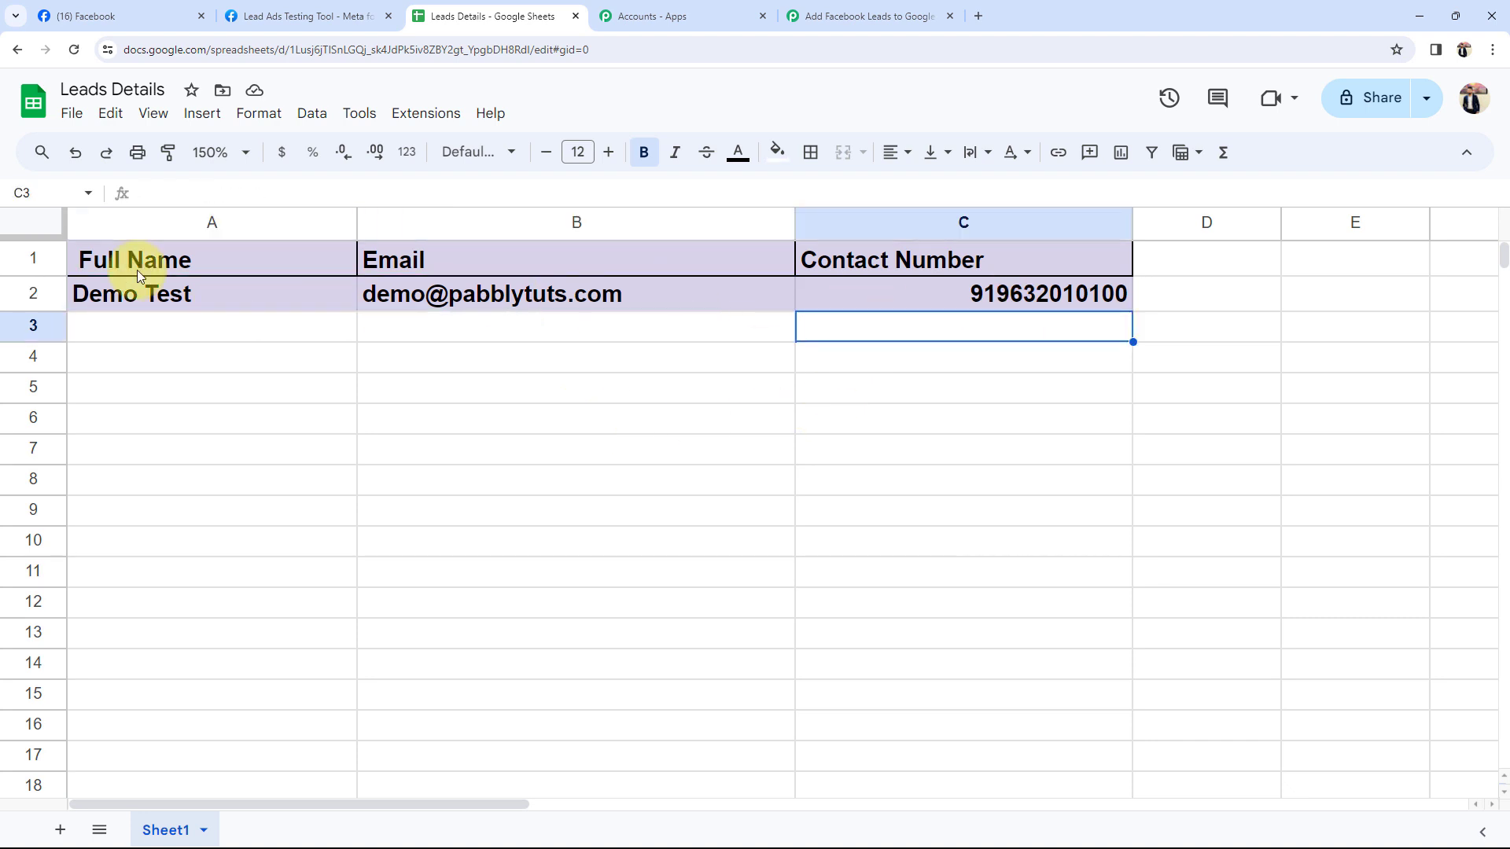
pyautogui.click(118, 300)
pyautogui.click(440, 295)
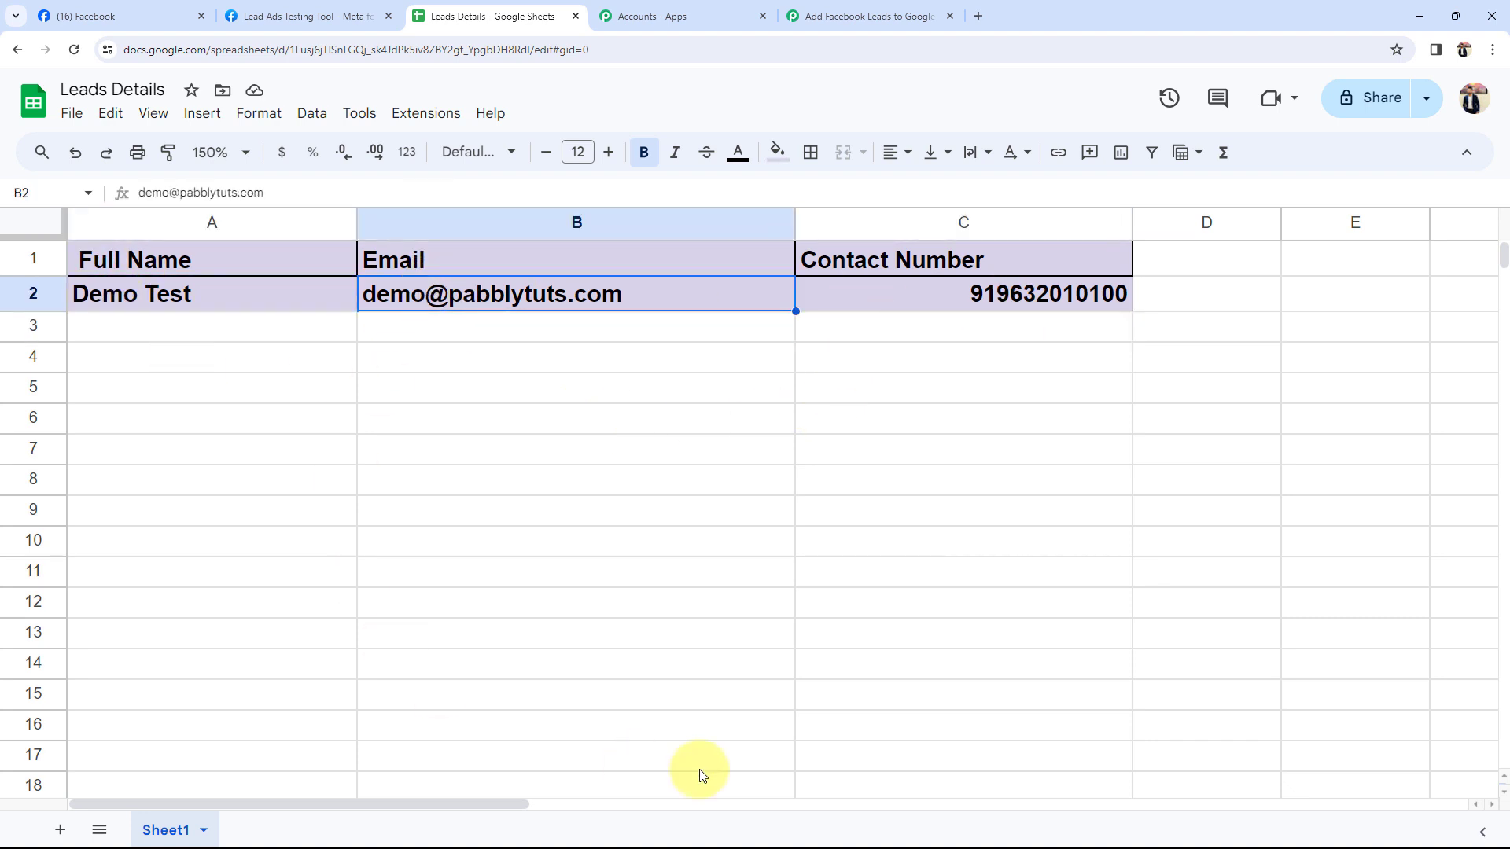
pyautogui.click(910, 306)
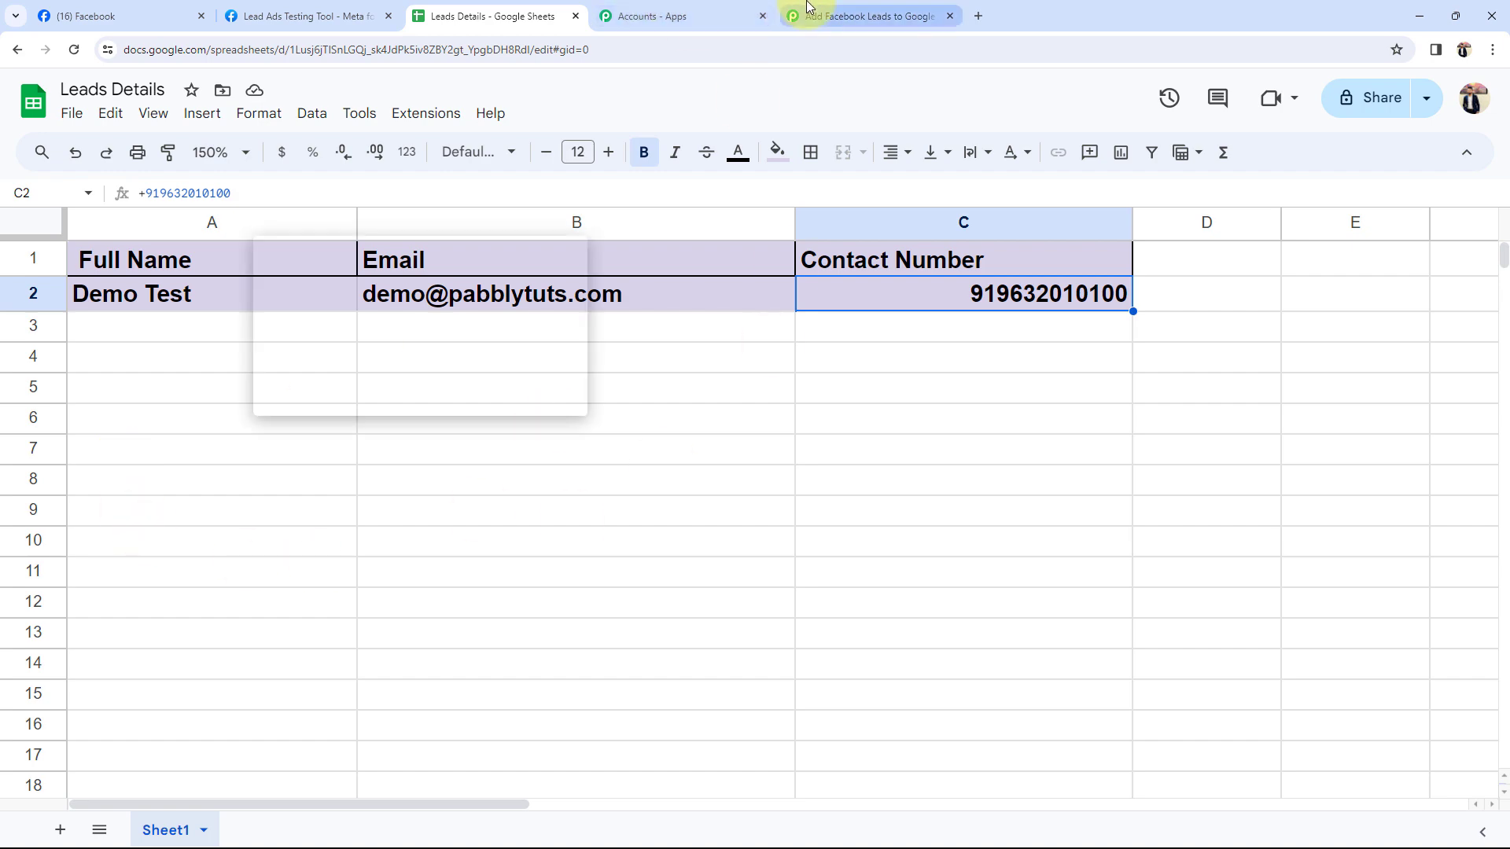
pyautogui.click(861, 16)
pyautogui.click(270, 608)
pyautogui.scroll(3, 270, 607)
# Collapse the Google Sheets Add New Row card, leaving only the trigger and action summaries.
pyautogui.scroll(5, 271, 607)
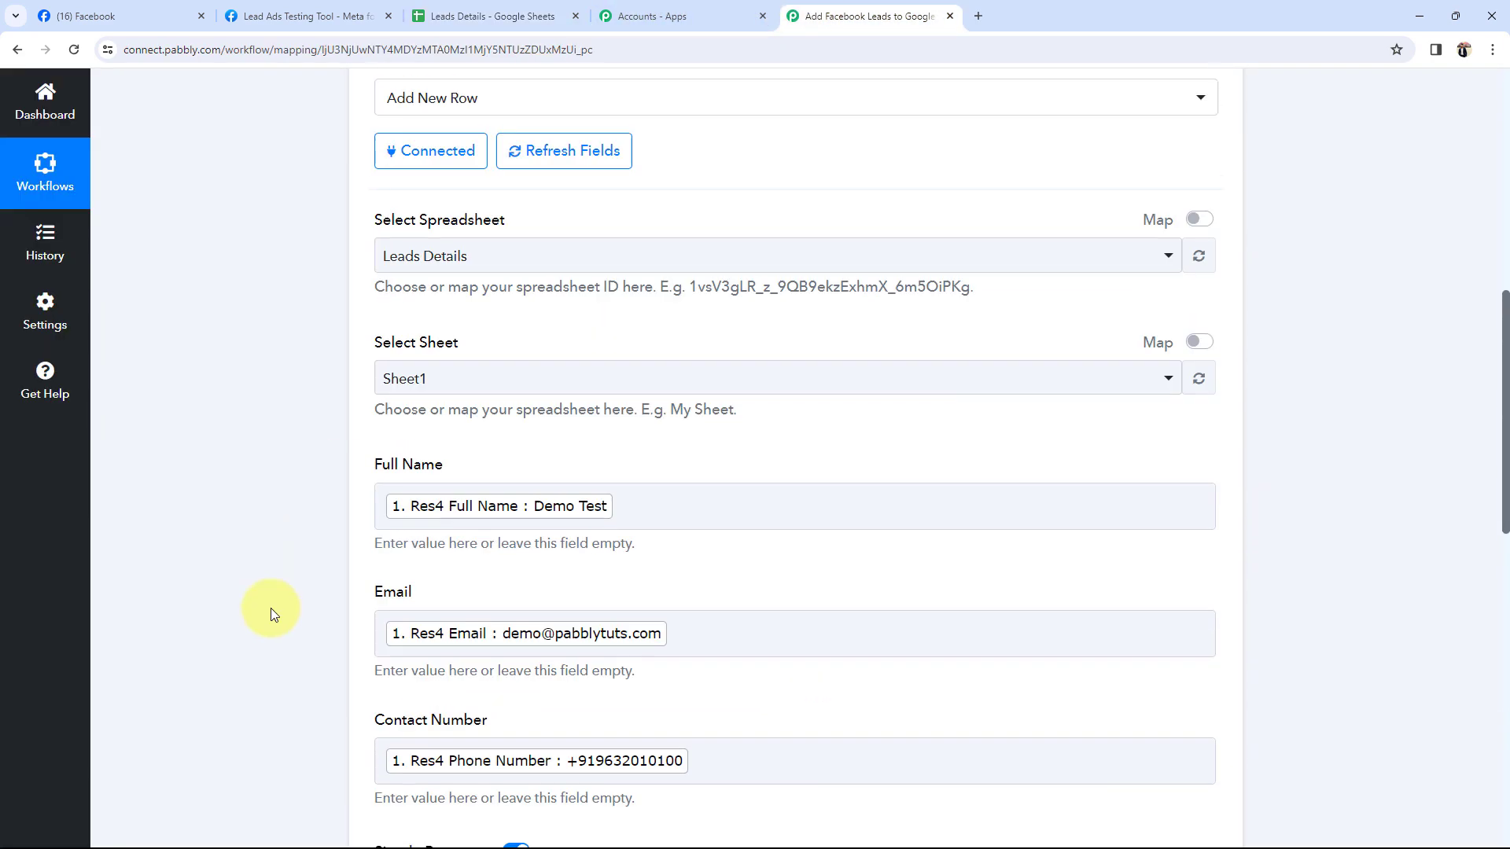
pyautogui.scroll(4, 271, 607)
pyautogui.scroll(3, 270, 607)
pyautogui.click(556, 405)
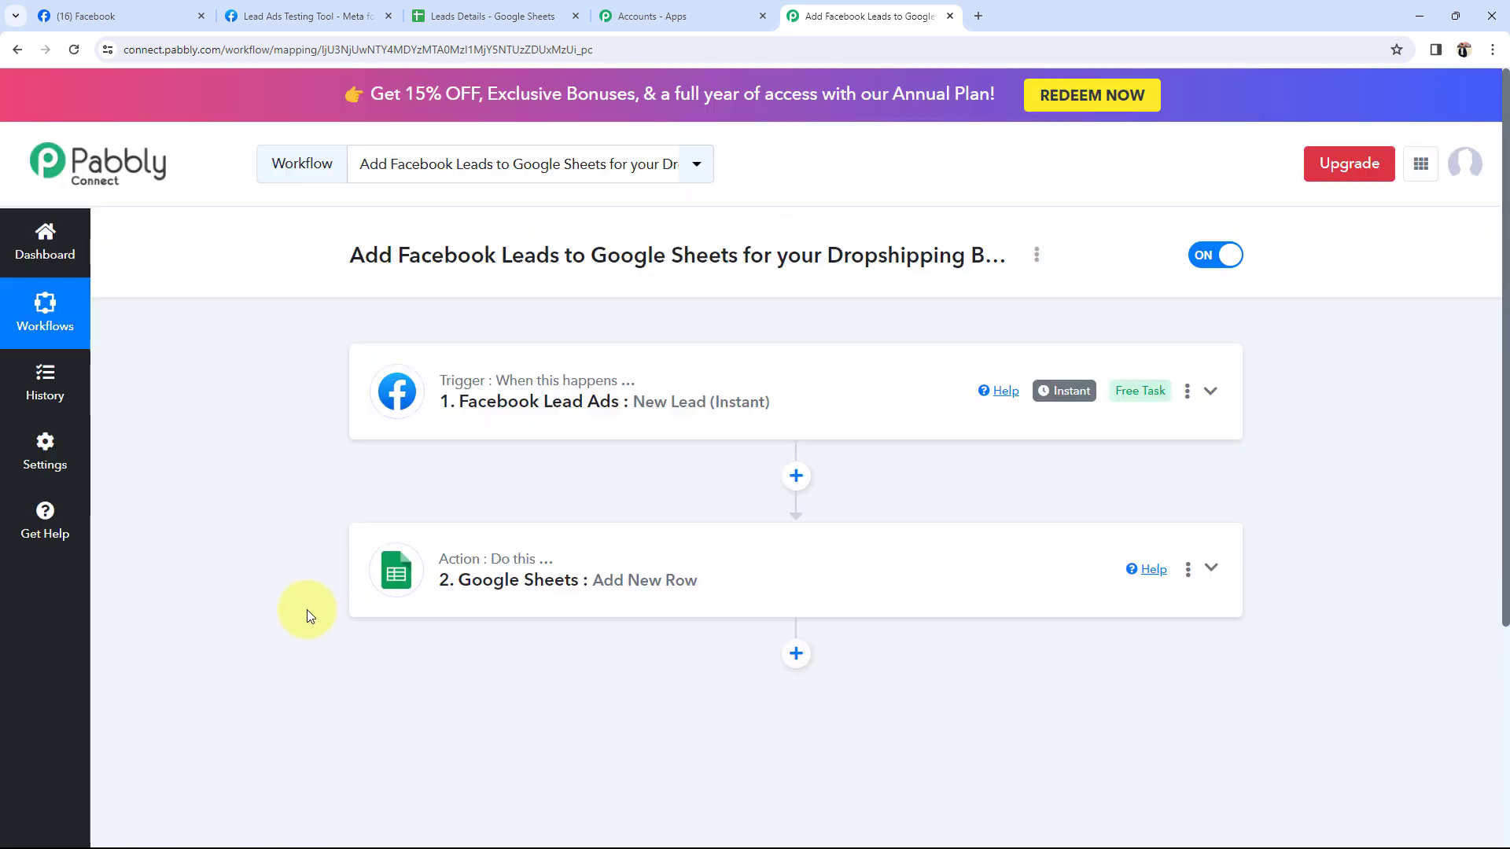